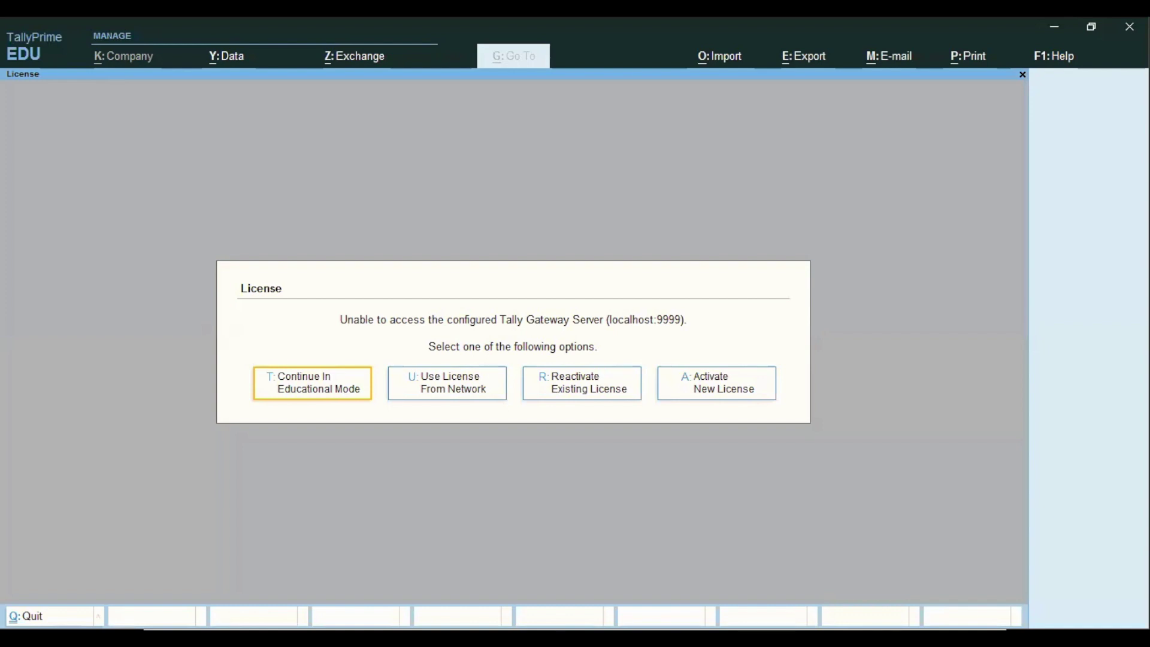
# Step: Continue in Educational Mode and open the company Royal Garments Pvt Ltd
pyautogui.press('Return')
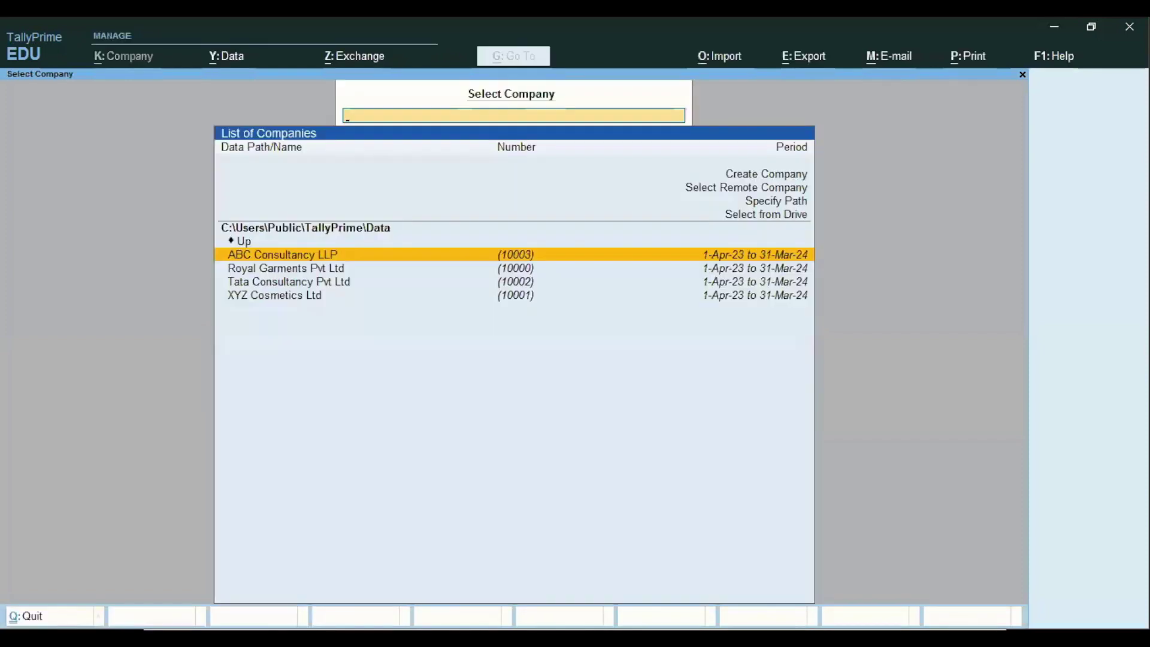
pyautogui.press('Down')
pyautogui.press('Return')
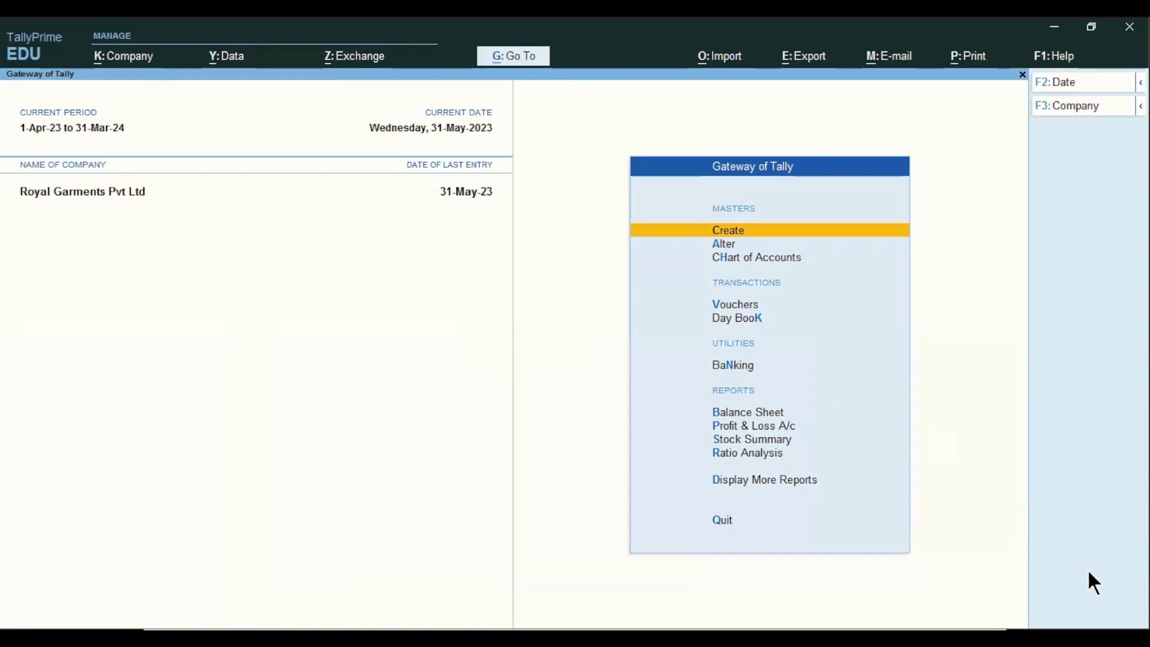
# Step: Display the Cash/Bank Books summary from the account books reports
pyautogui.press('Down')
pyautogui.press('Down')
pyautogui.press('Down')
pyautogui.press('Down')
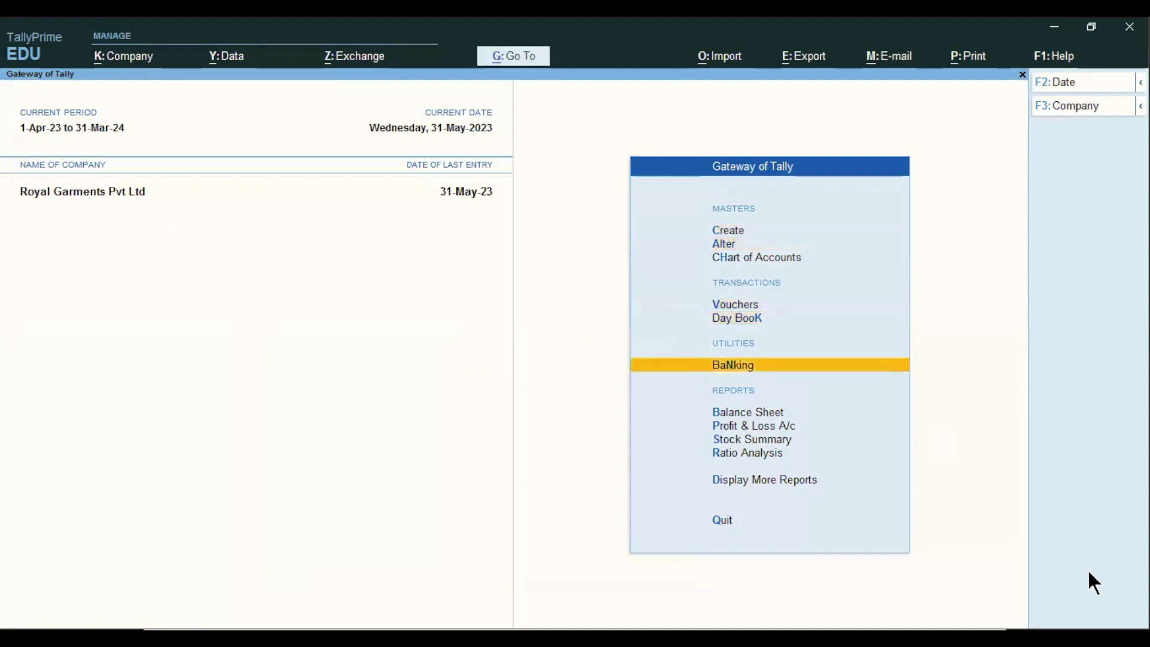
pyautogui.press('d')
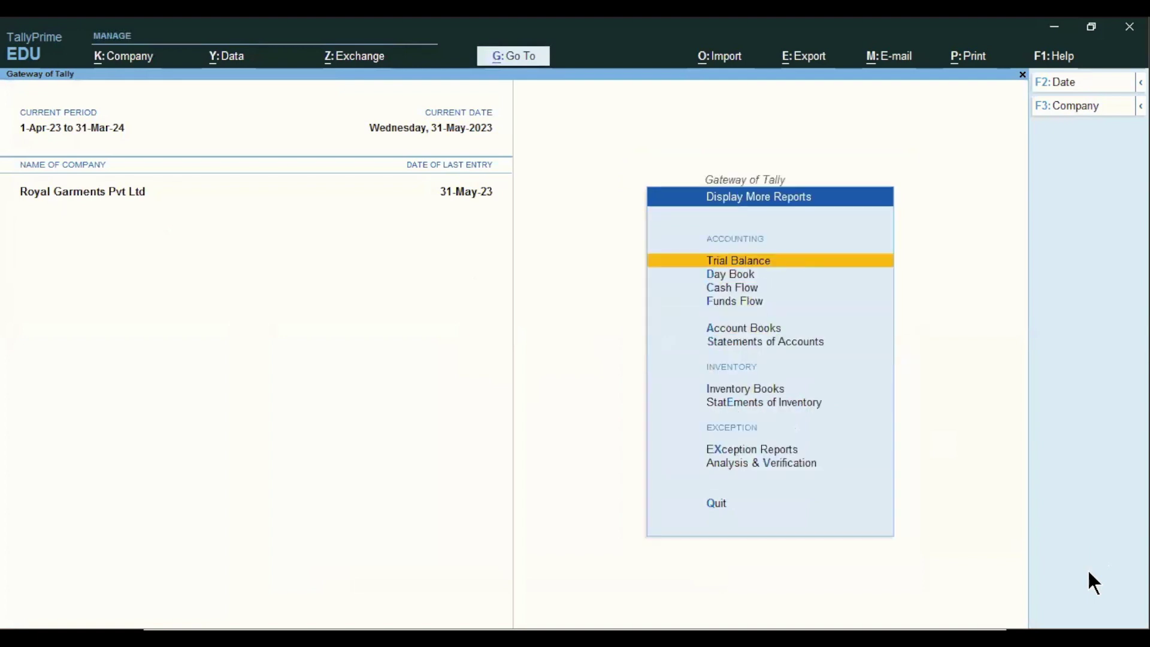
pyautogui.press('Down')
pyautogui.press('Down')
pyautogui.press('Down')
pyautogui.press('Down')
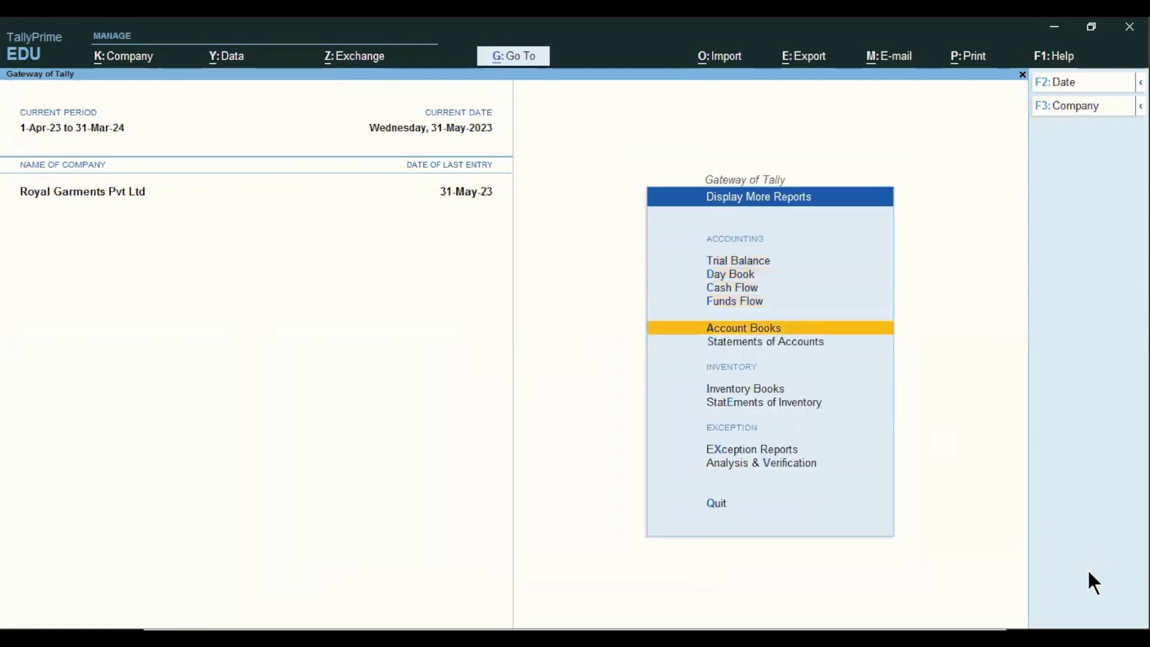
pyautogui.press('Return')
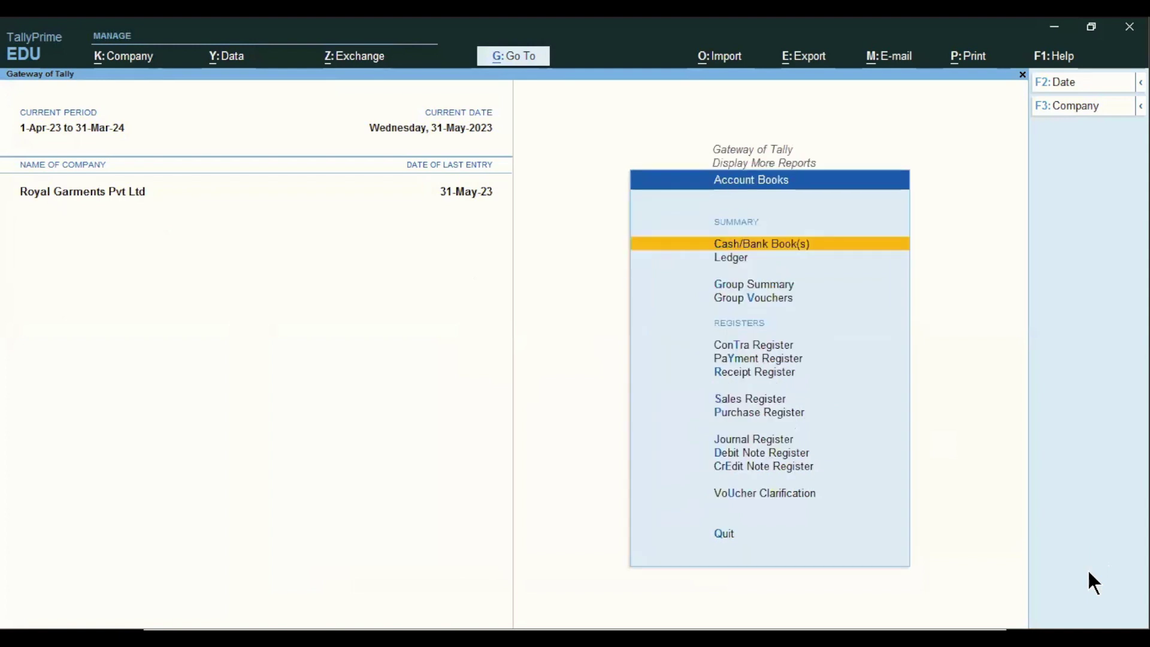
pyautogui.press('Return')
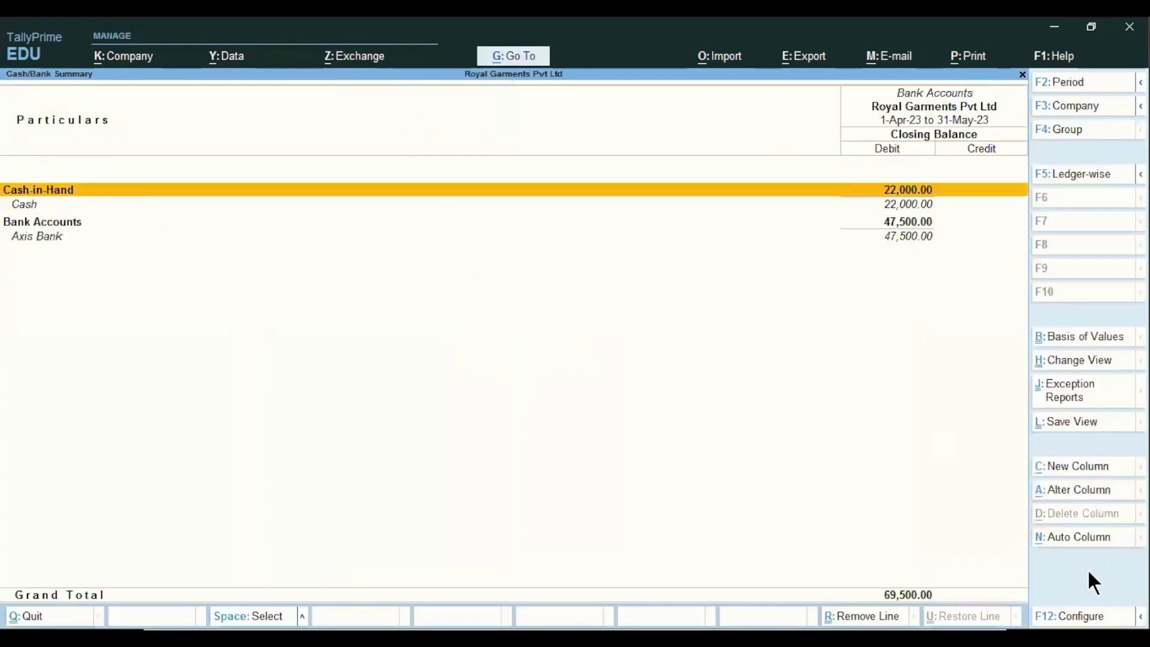
# Step: Drill down from the Cash/Bank summary into the Axis Bank ledger vouchers for May
pyautogui.press('Down')
pyautogui.press('Down')
pyautogui.press('Down')
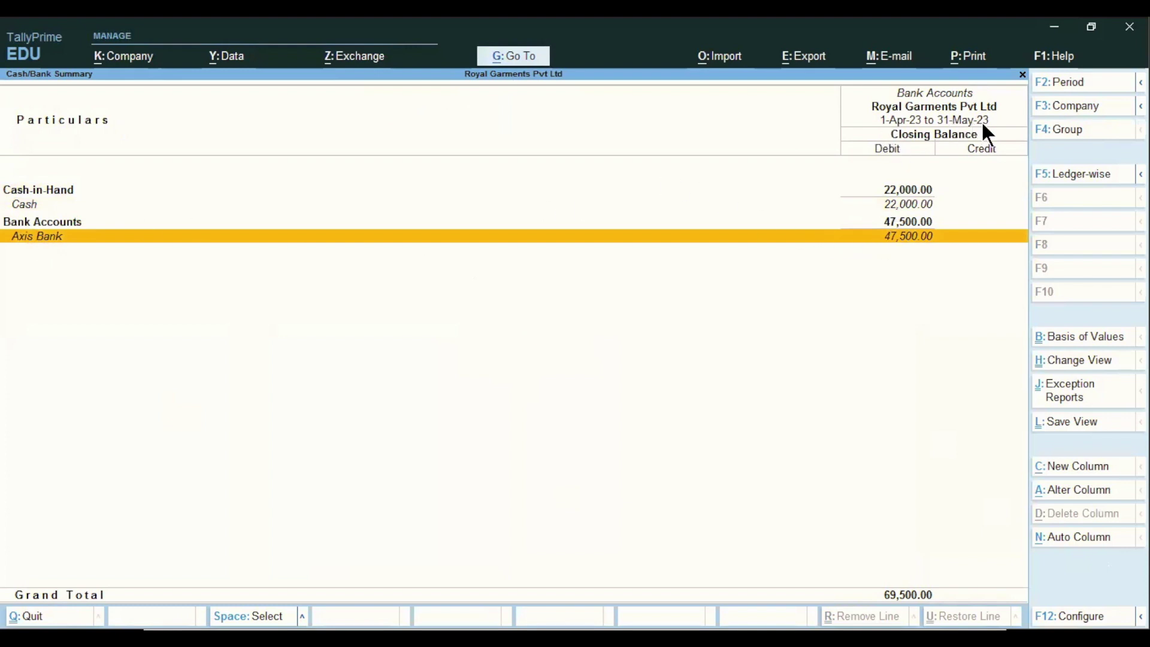
pyautogui.click(893, 239)
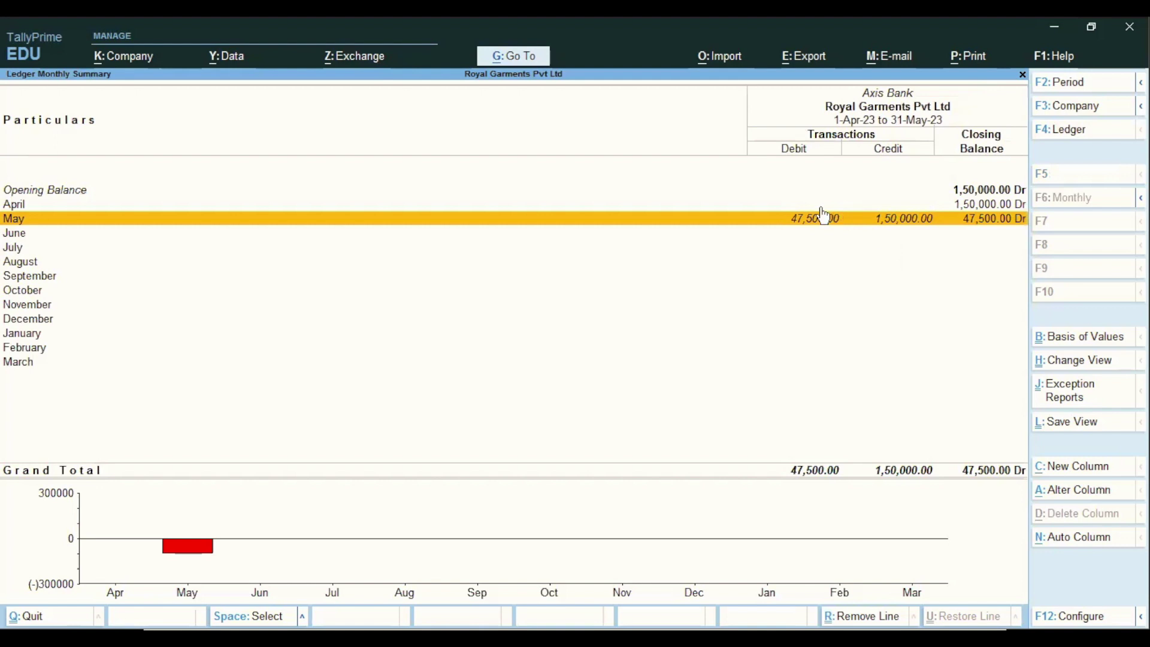
pyautogui.click(891, 234)
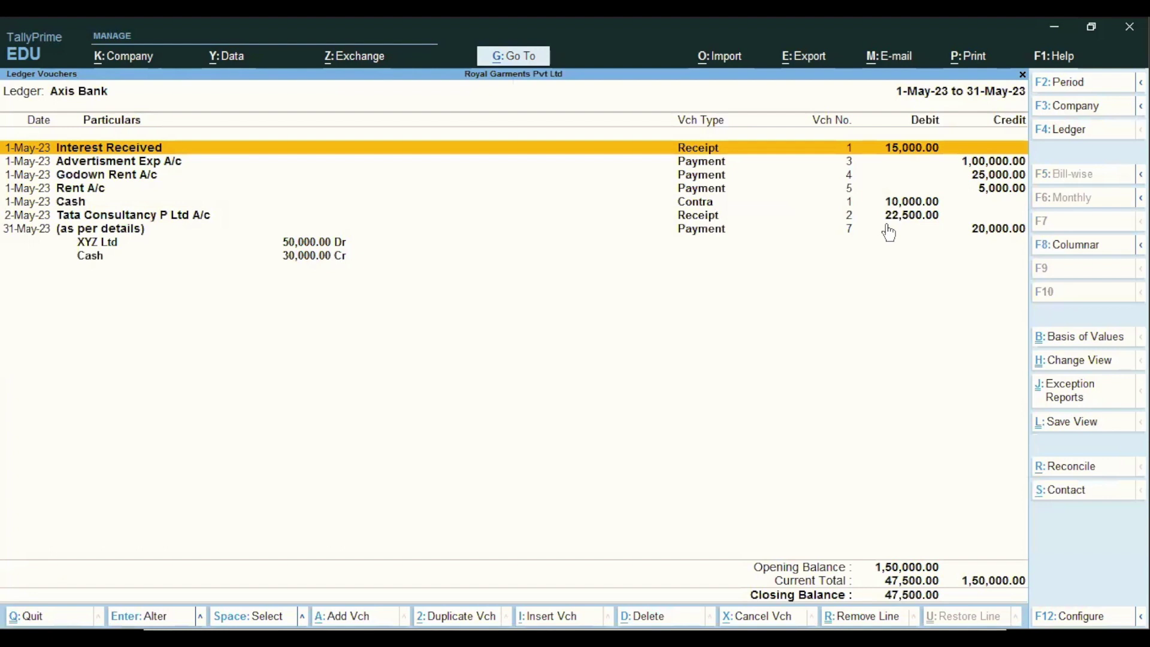
# Step: Examine the May entries in the Axis Bank ledger one by one, from Interest Received to the 31-May-23 payment
pyautogui.press('Down')
pyautogui.press('Down')
pyautogui.press('Down')
pyautogui.press('Down')
pyautogui.press('Down')
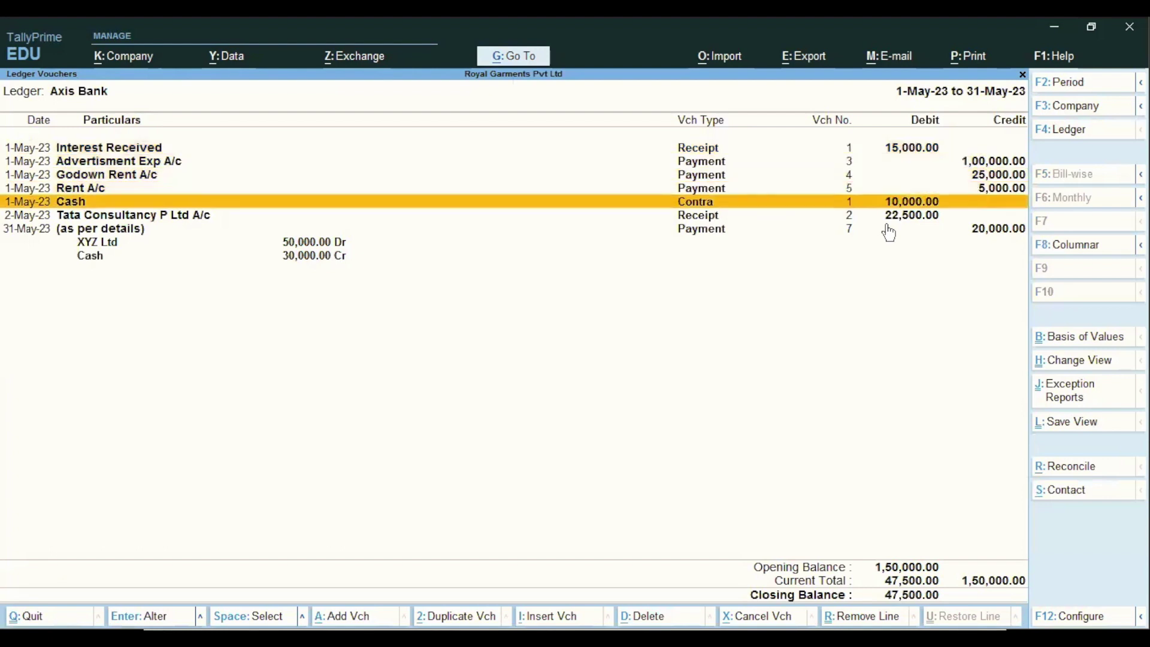
pyautogui.press('Up')
pyautogui.press('Up')
pyautogui.press('Up')
pyautogui.press('Up')
pyautogui.press('Up')
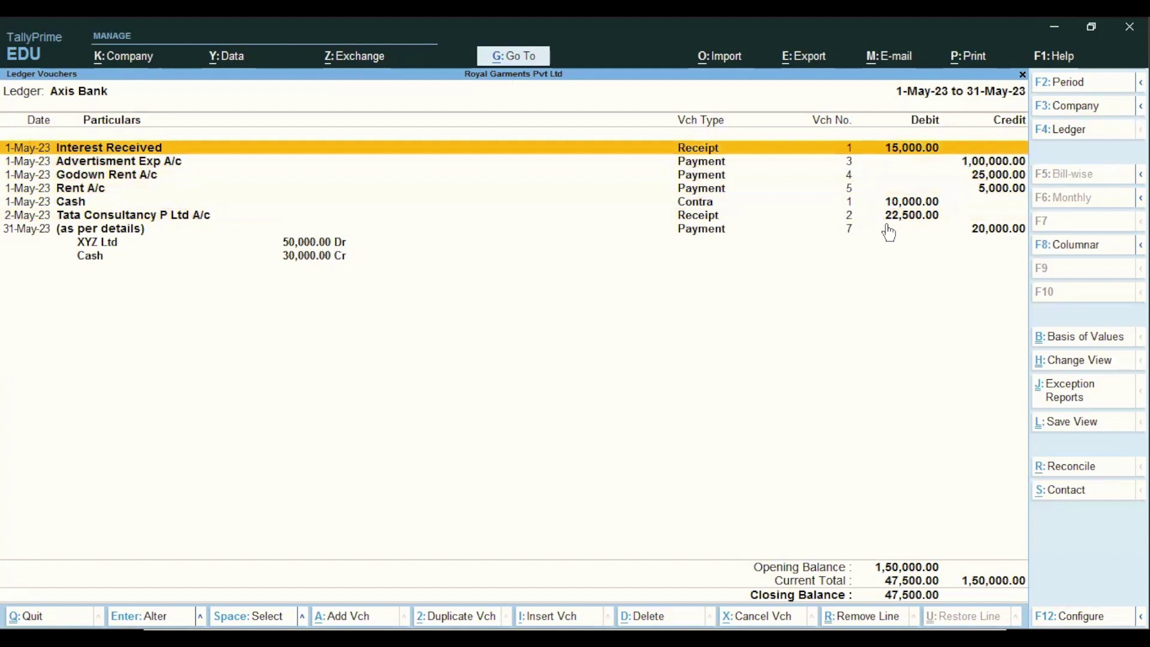
pyautogui.press('Down')
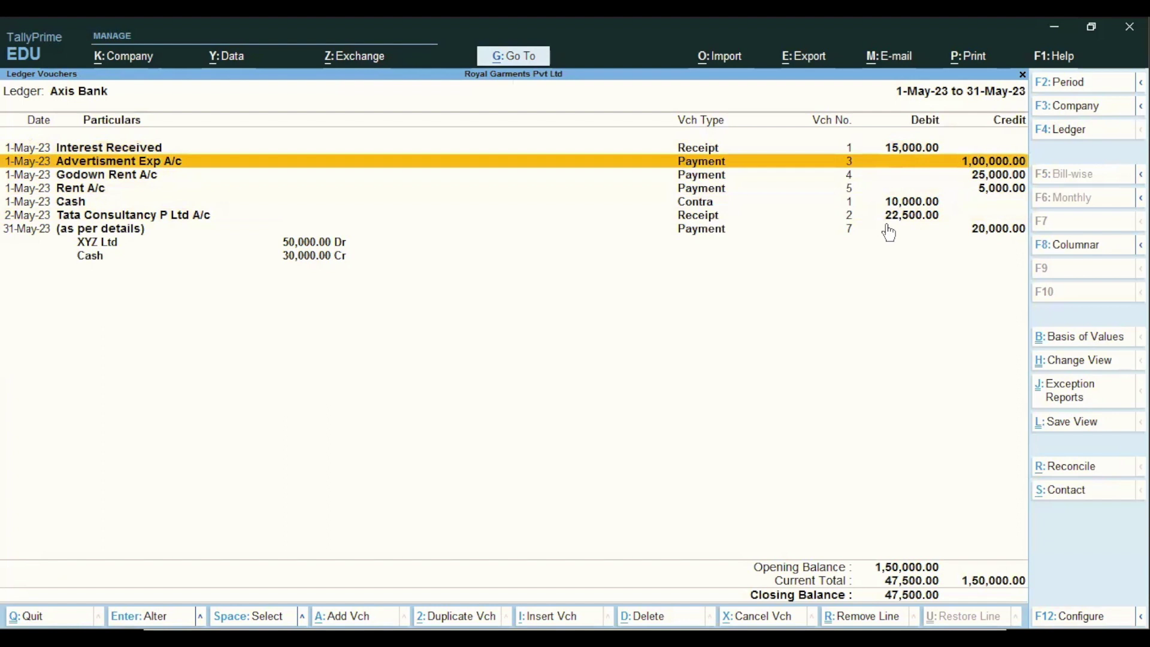
pyautogui.press('Down')
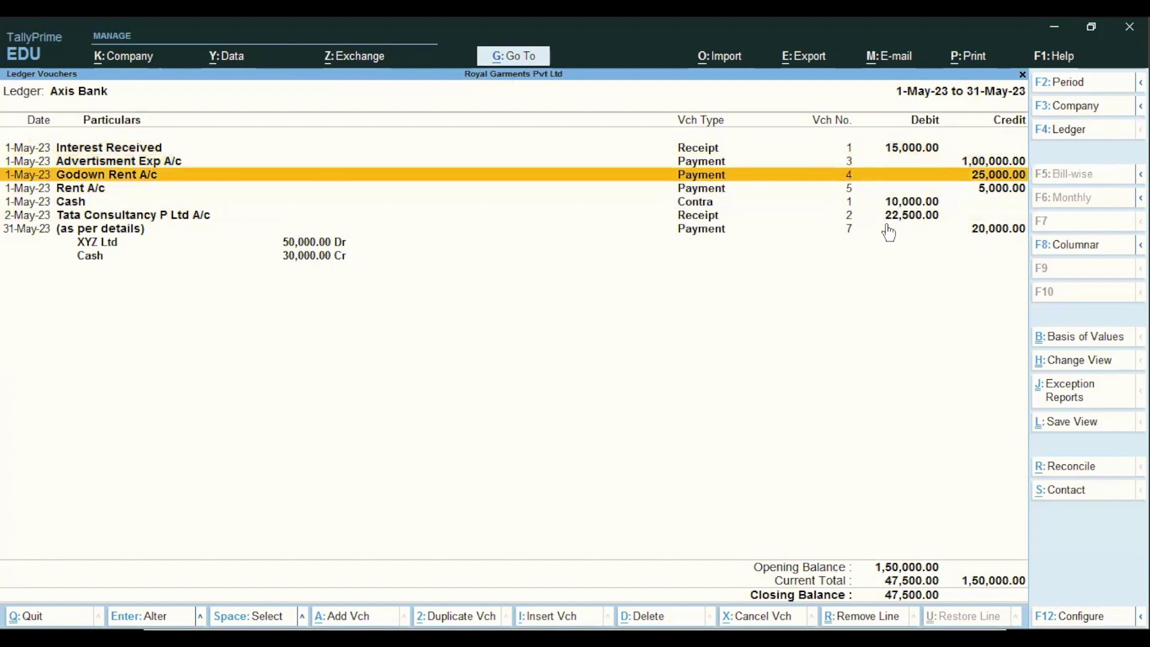
pyautogui.press('Down')
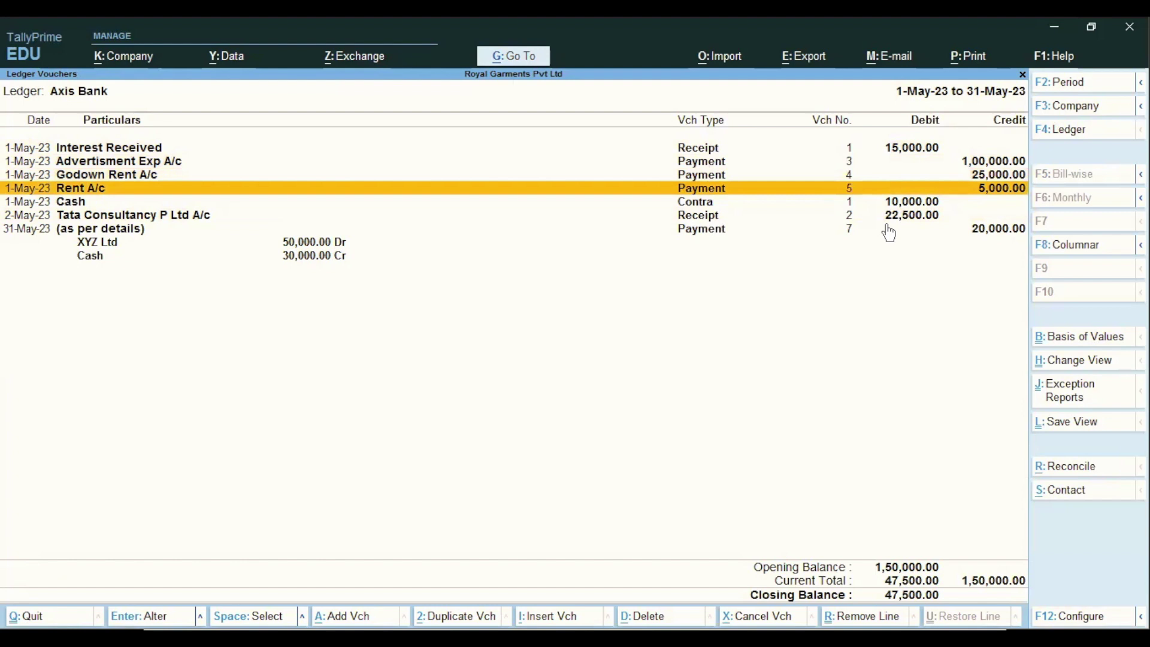
pyautogui.press('Down')
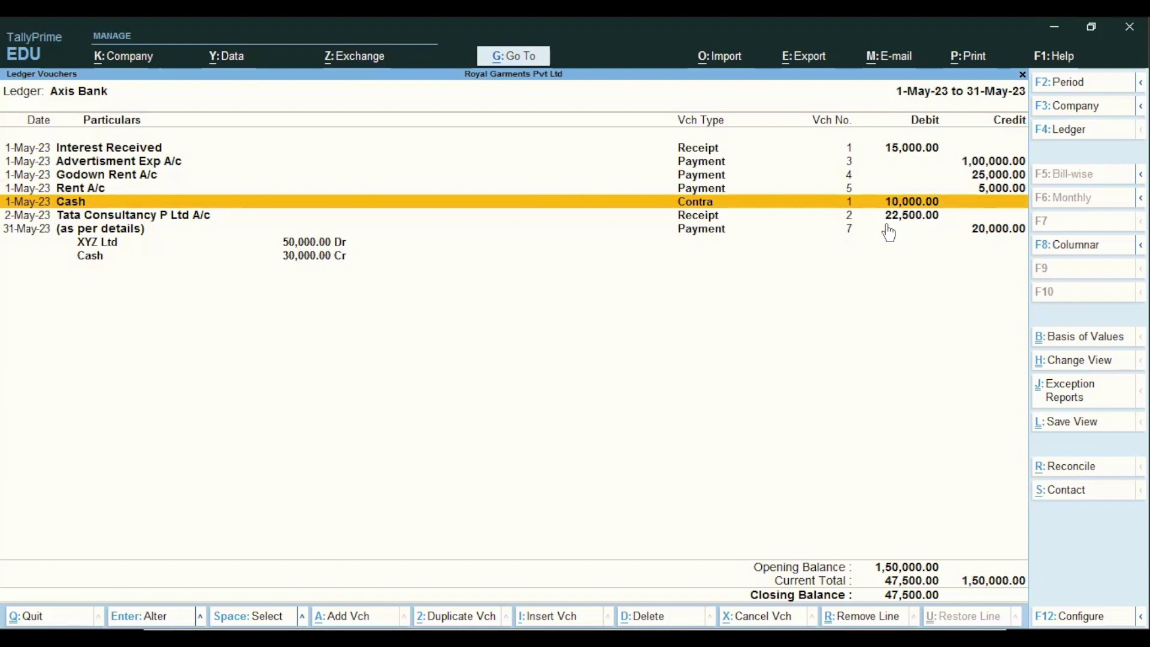
pyautogui.press('Down')
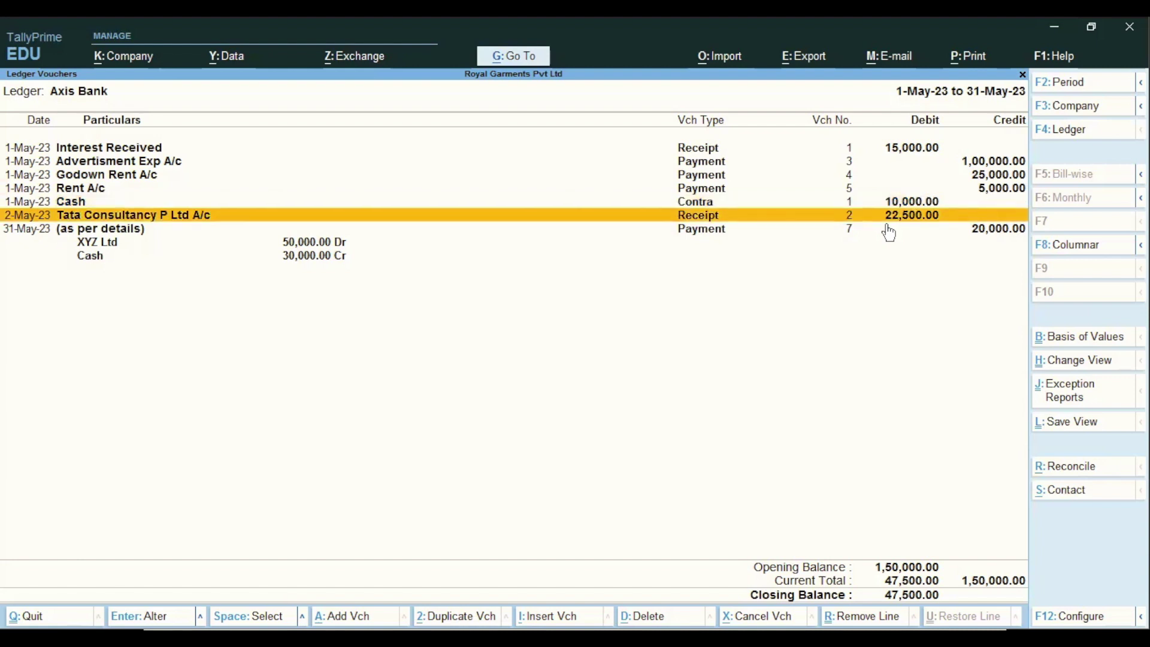
pyautogui.press('Down')
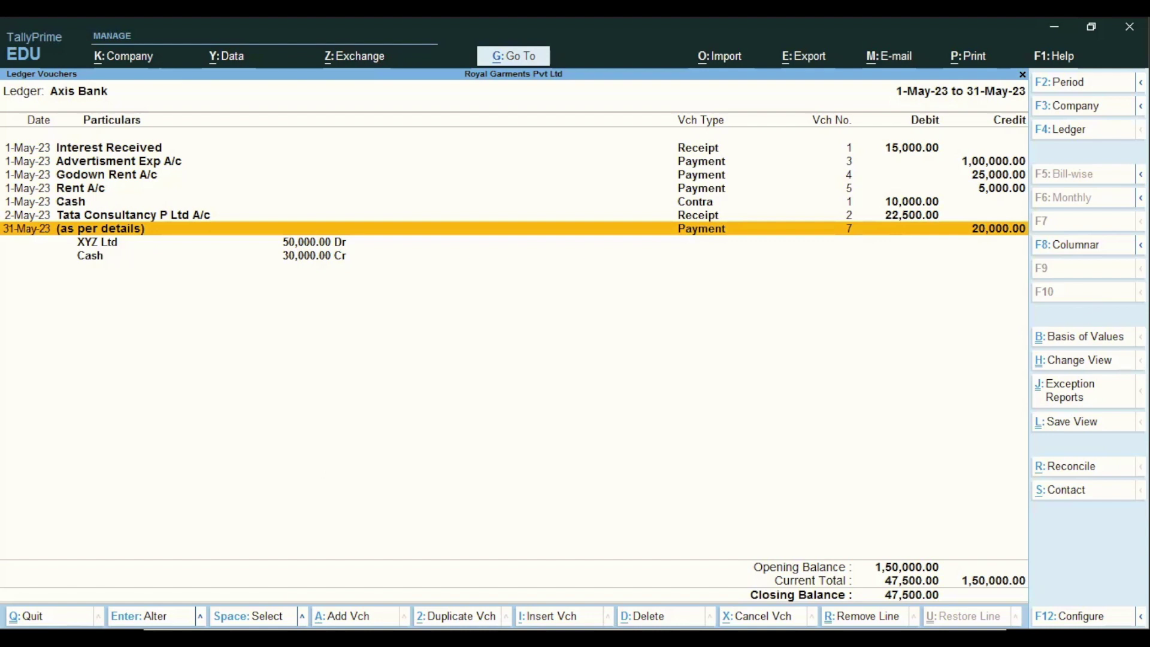
pyautogui.press('Return')
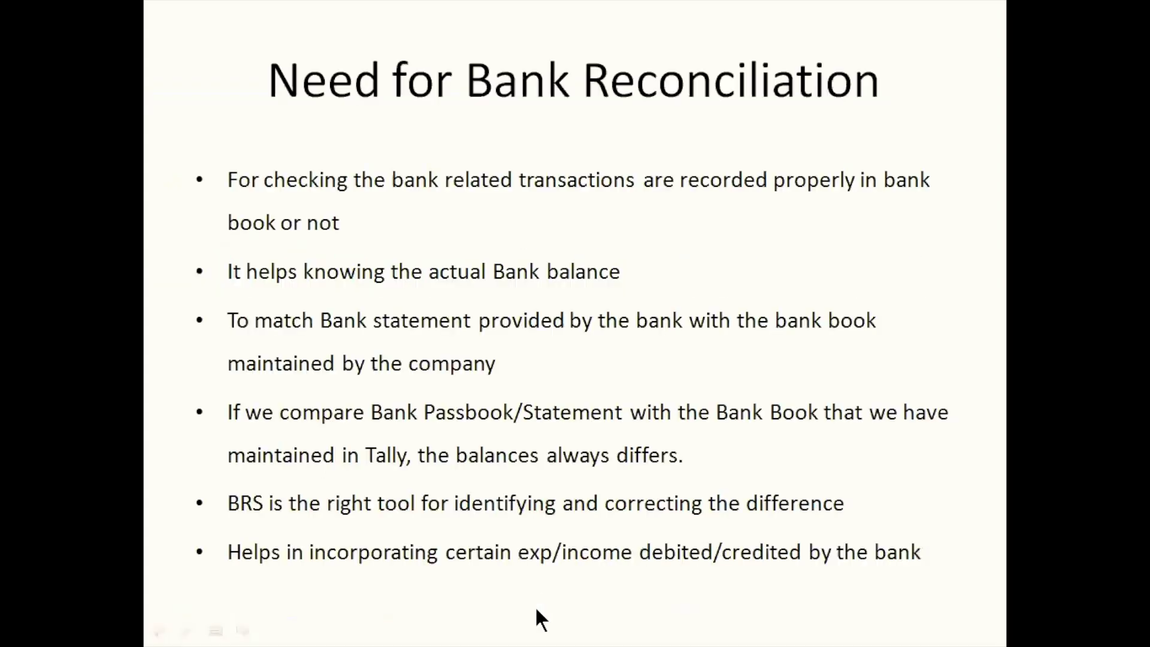
pyautogui.click(536, 611)
pyautogui.click(536, 611)
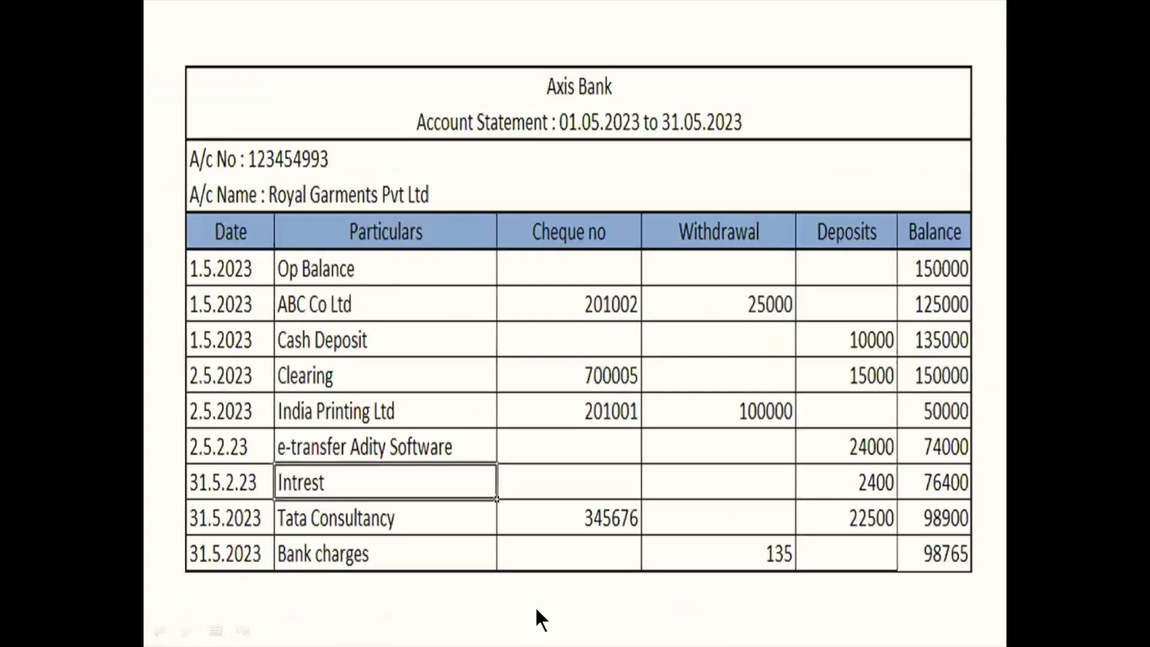
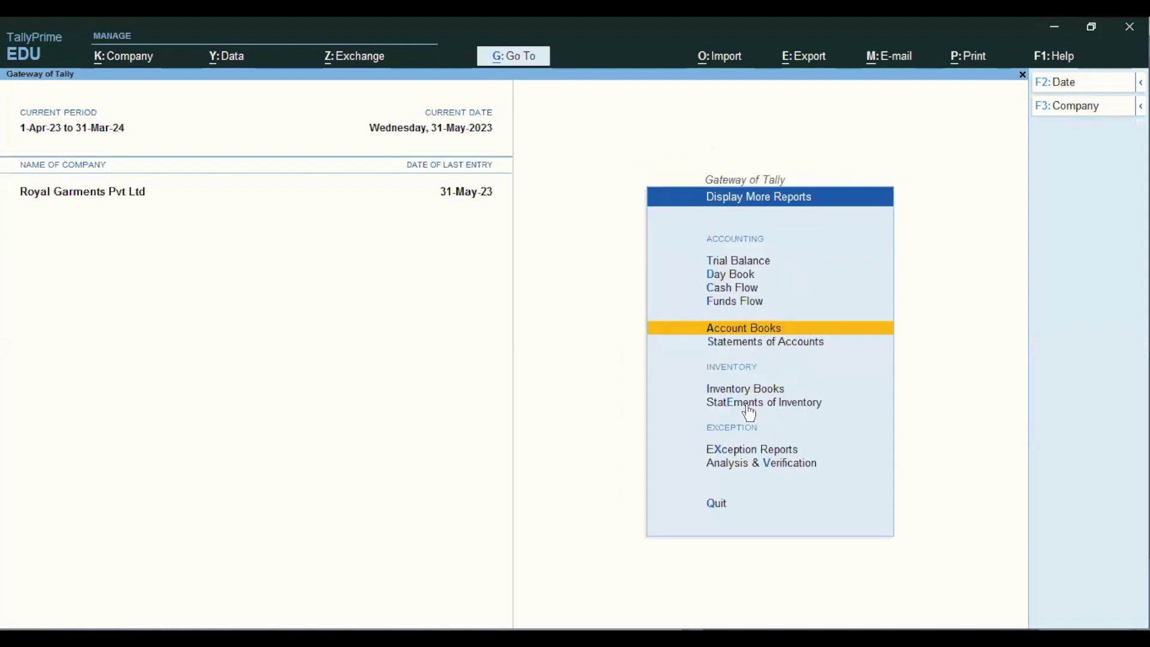
# Step: Return to the Gateway of Tally and open the Bank Reconciliation for the Axis Bank ledger
pyautogui.press('Escape')
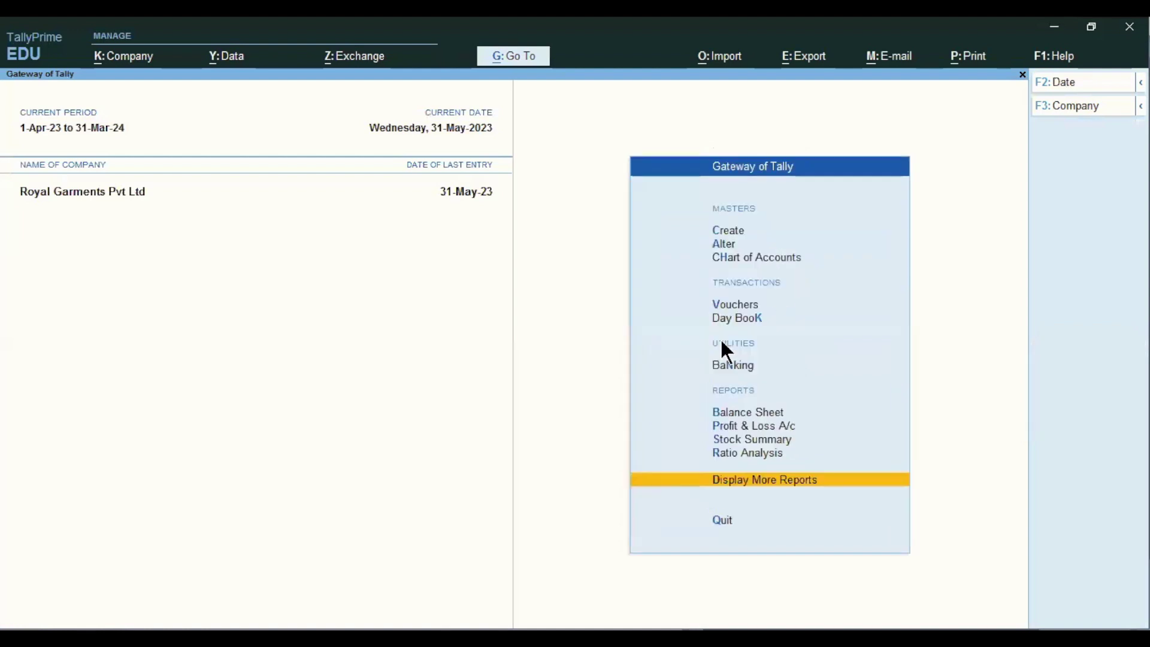
pyautogui.click(727, 363)
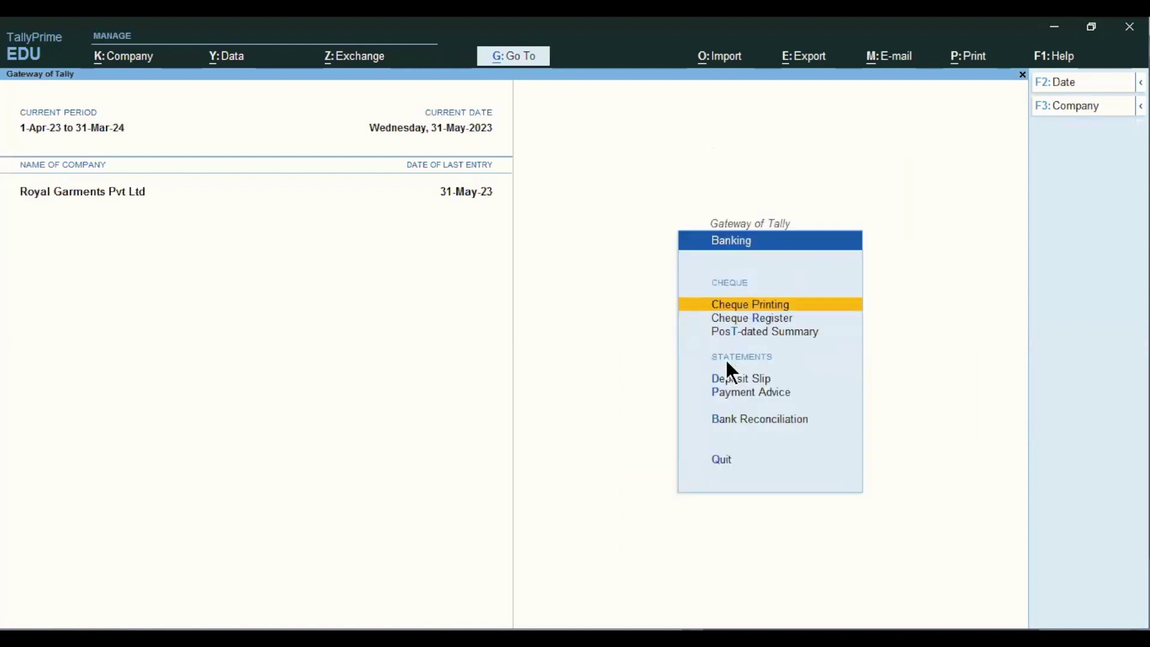
pyautogui.press('Escape')
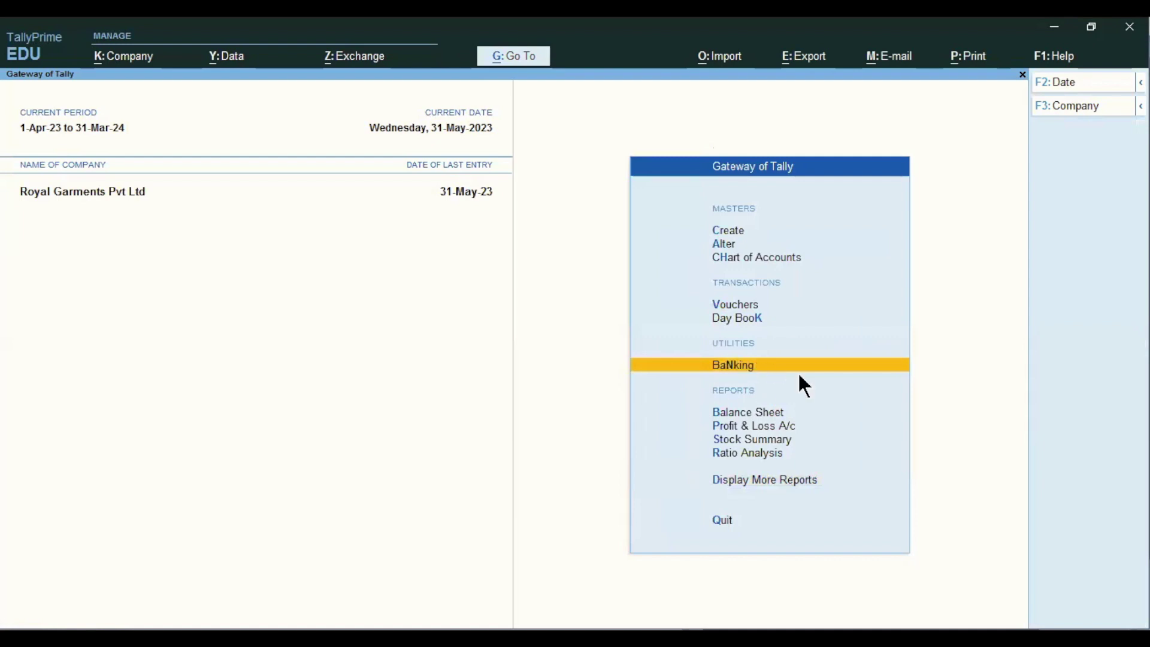
pyautogui.press('Return')
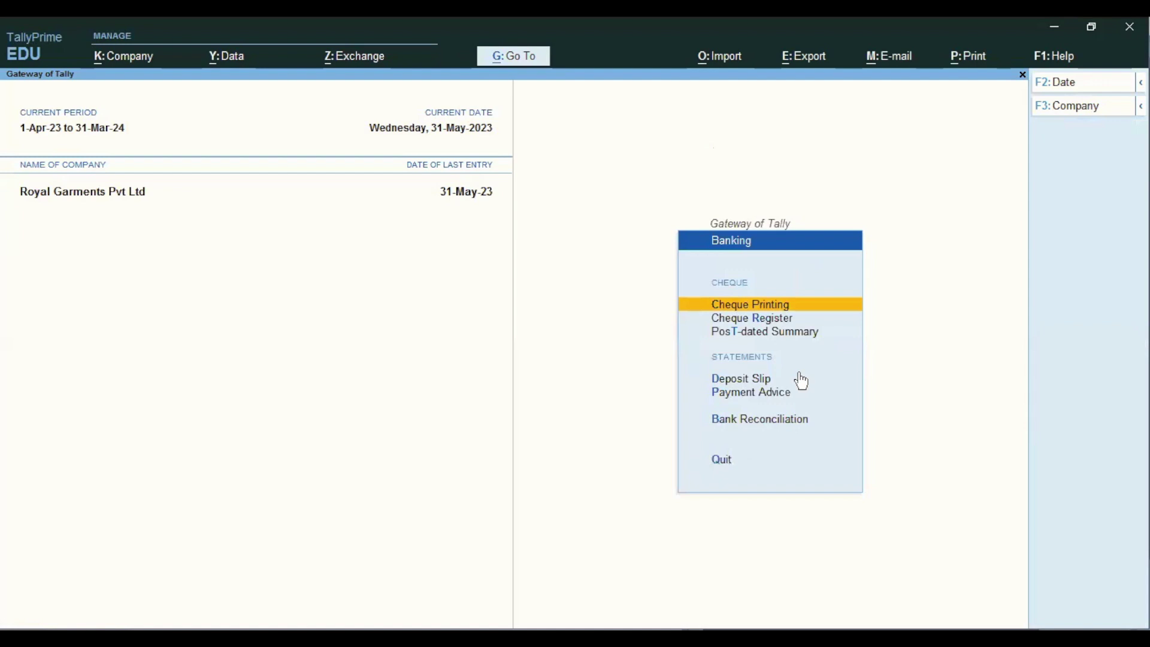
pyautogui.press('p')
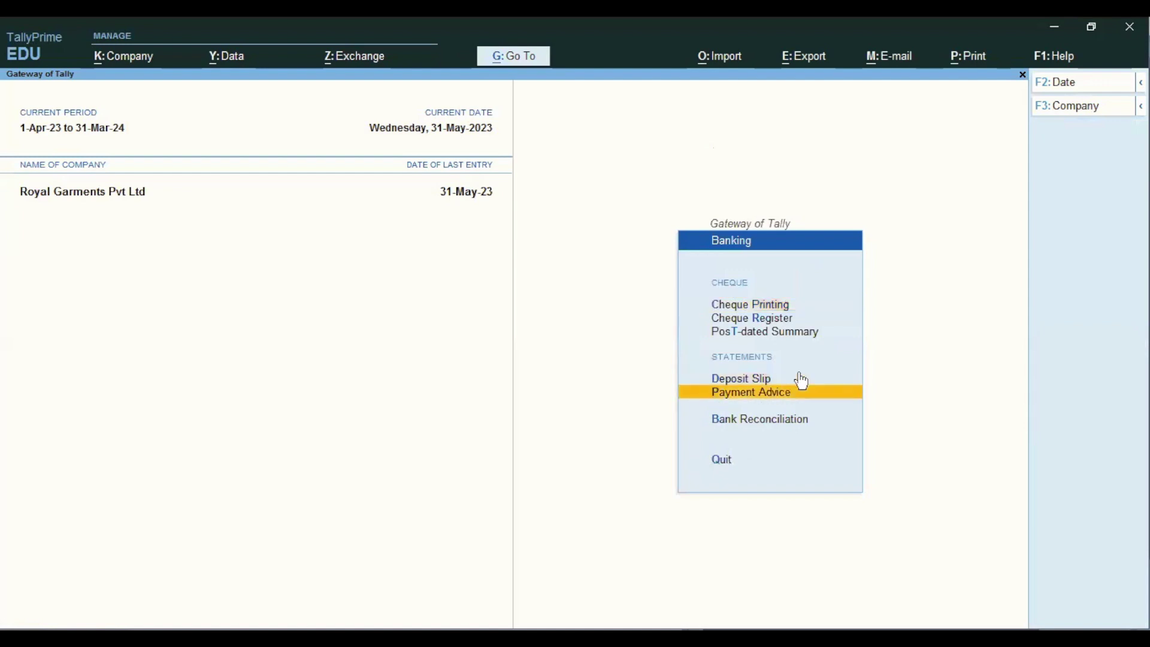
pyautogui.press('Down')
pyautogui.press('Return')
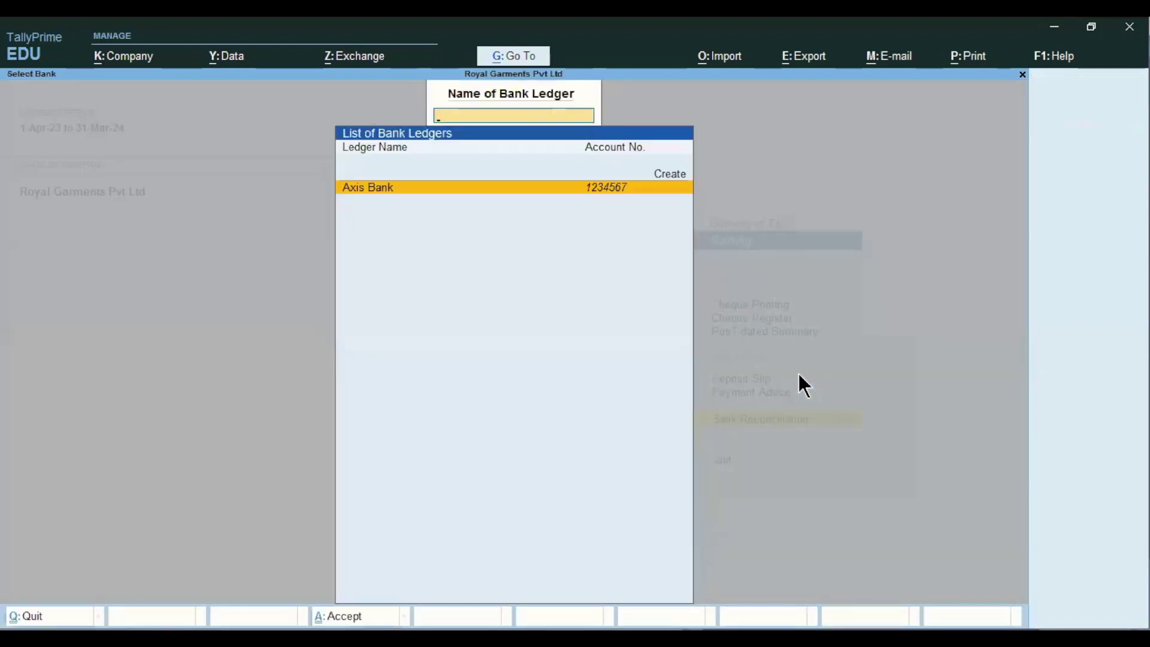
pyautogui.press('Return')
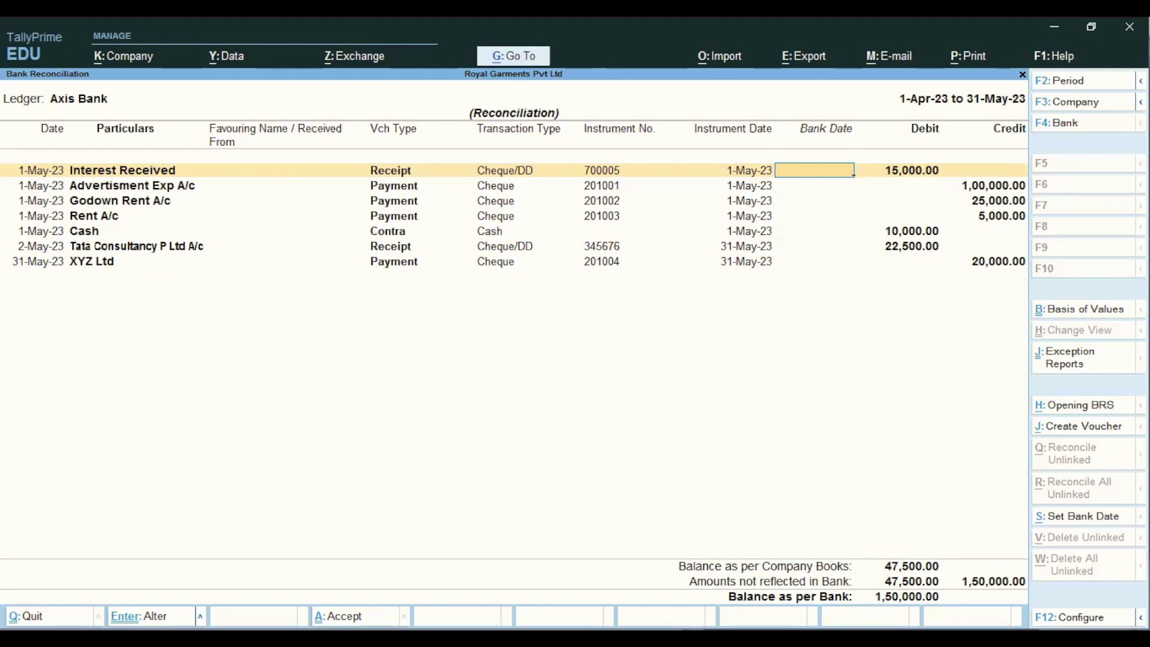
# Step: Switch to the brs workbook in Microsoft Excel and bold the closing balance in the Bank charges row
pyautogui.hotkey('alt', 'Tab')
pyautogui.click(778, 357)
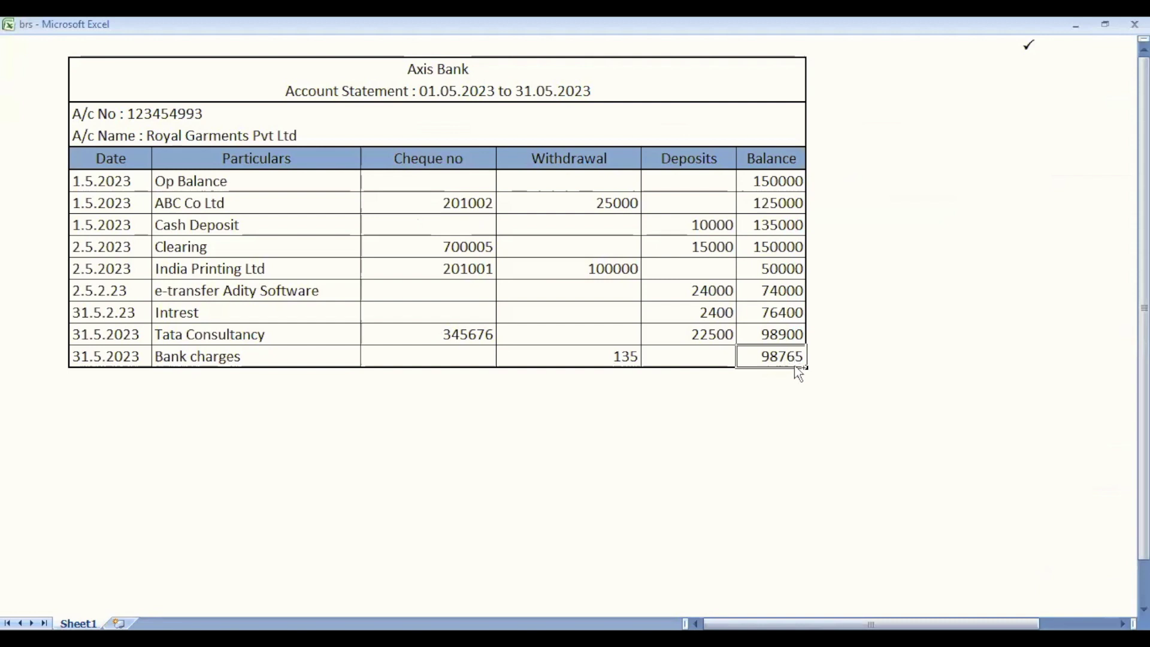
pyautogui.hotkey('ctrl', 'b')
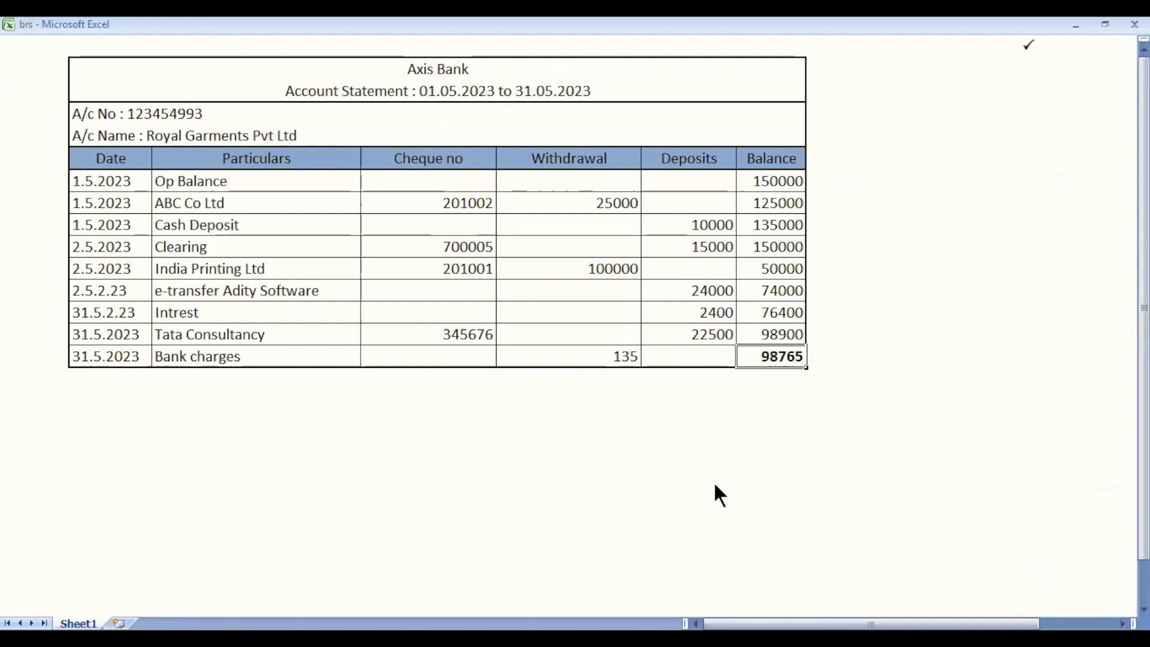
# Step: Compare the reconciliation in TallyPrime with the bank statement in Excel, checking the 2.5.2023 Clearing entry's cheque number and deposit
pyautogui.hotkey('alt', 'Tab')
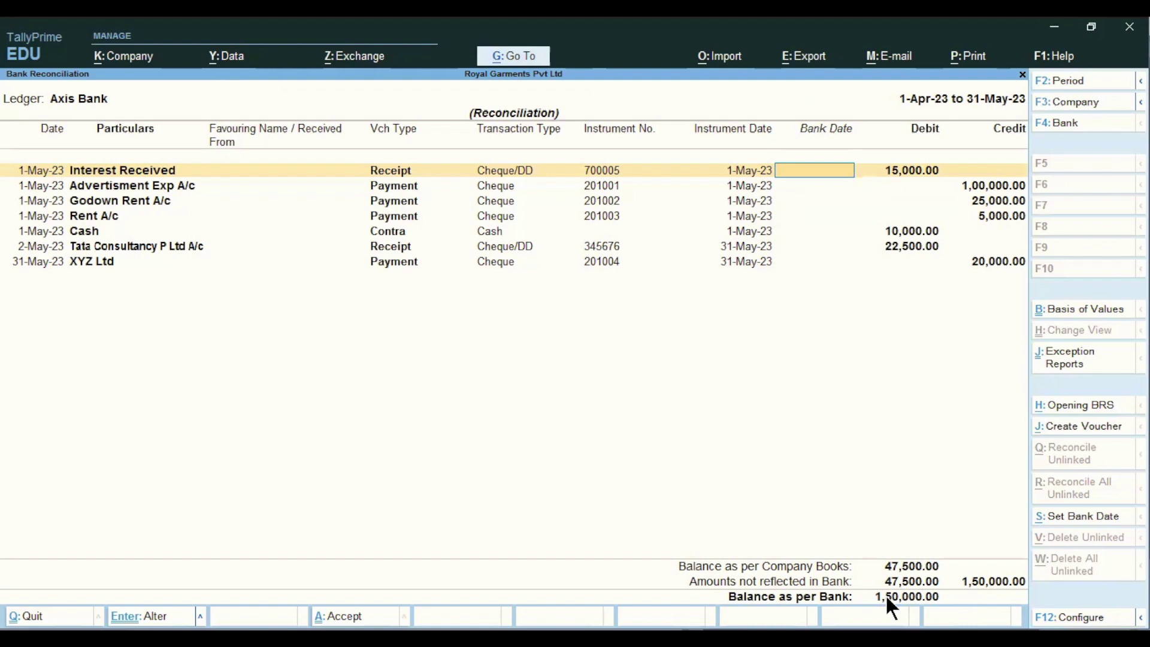
pyautogui.hotkey('alt', 'Tab')
pyautogui.hotkey('alt', 'Tab')
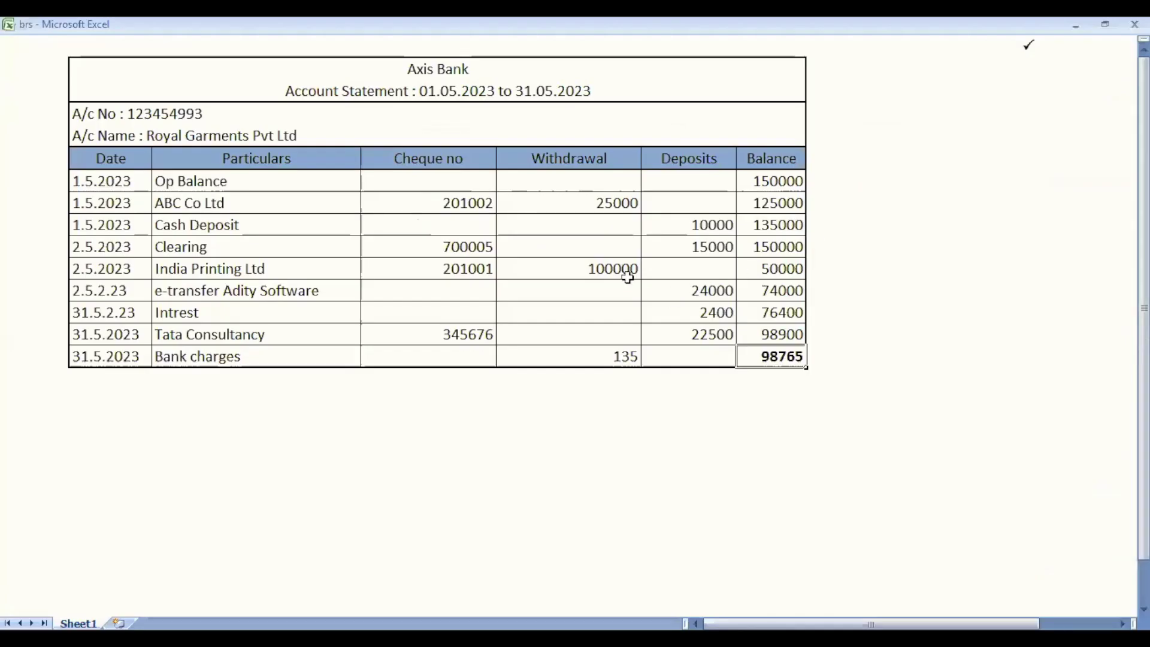
pyautogui.click(689, 249)
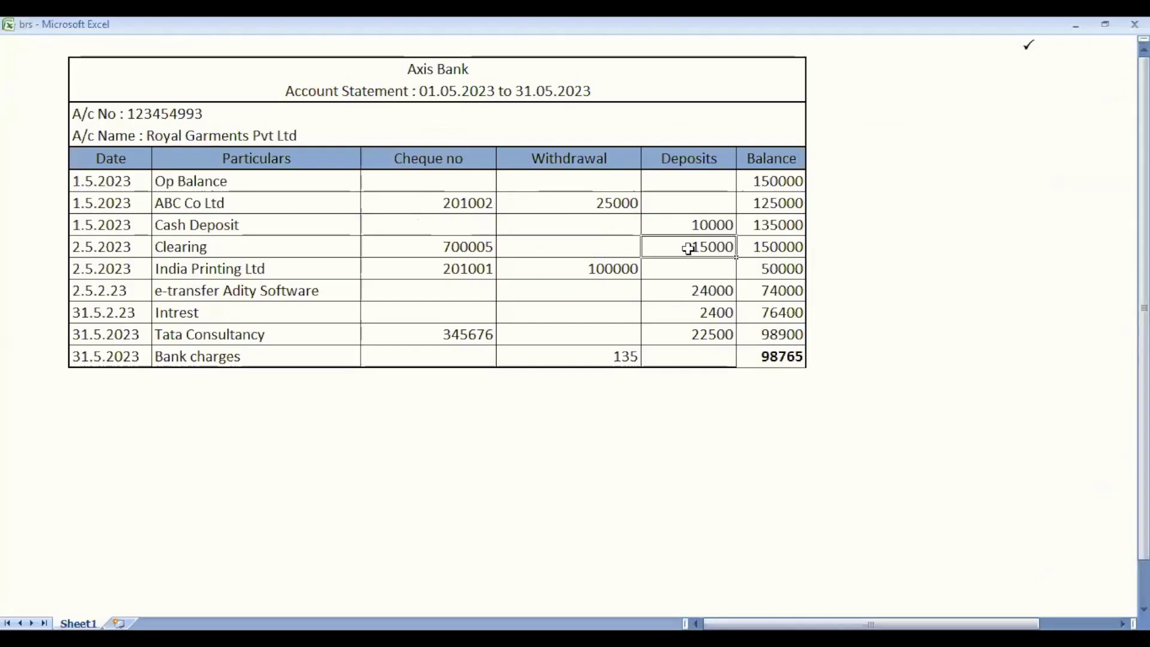
pyautogui.click(416, 246)
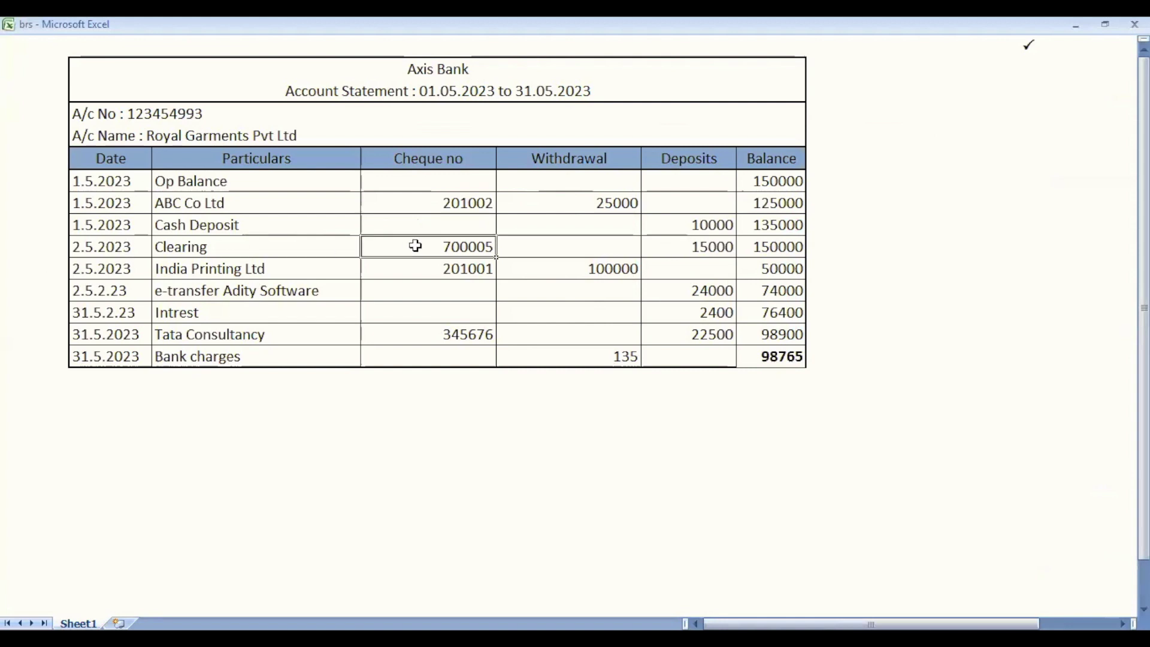
pyautogui.click(692, 243)
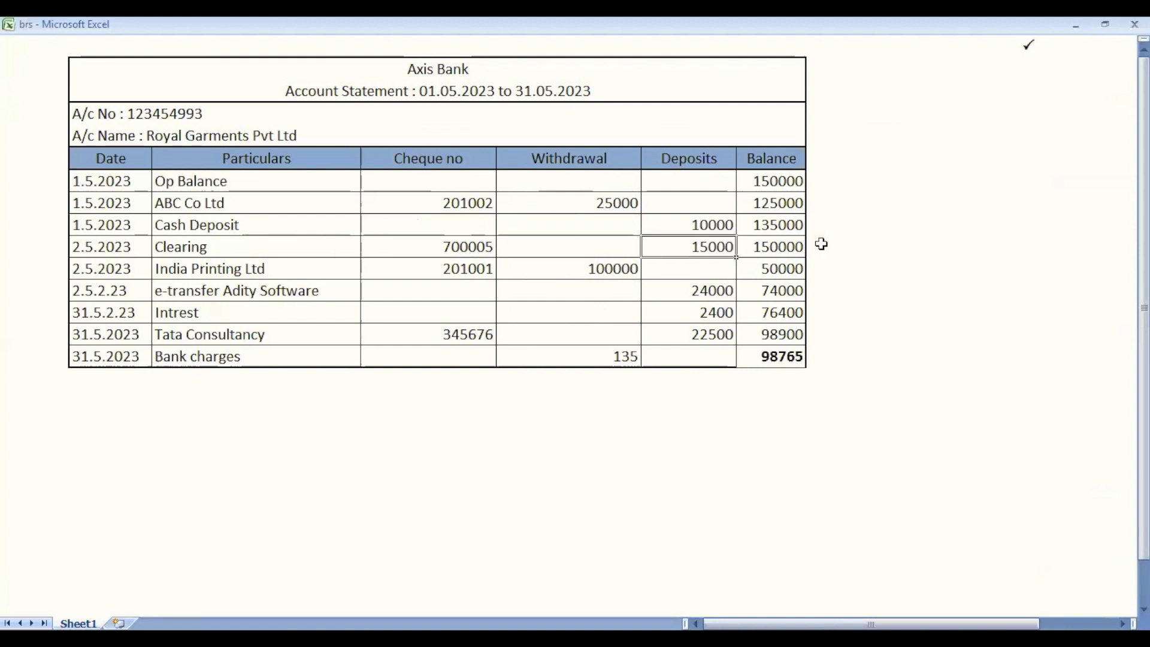
# Step: Copy the tick mark from the sheet's upper corner into the cell beside the 2.5.2023 Clearing row's balance
pyautogui.click(1033, 46)
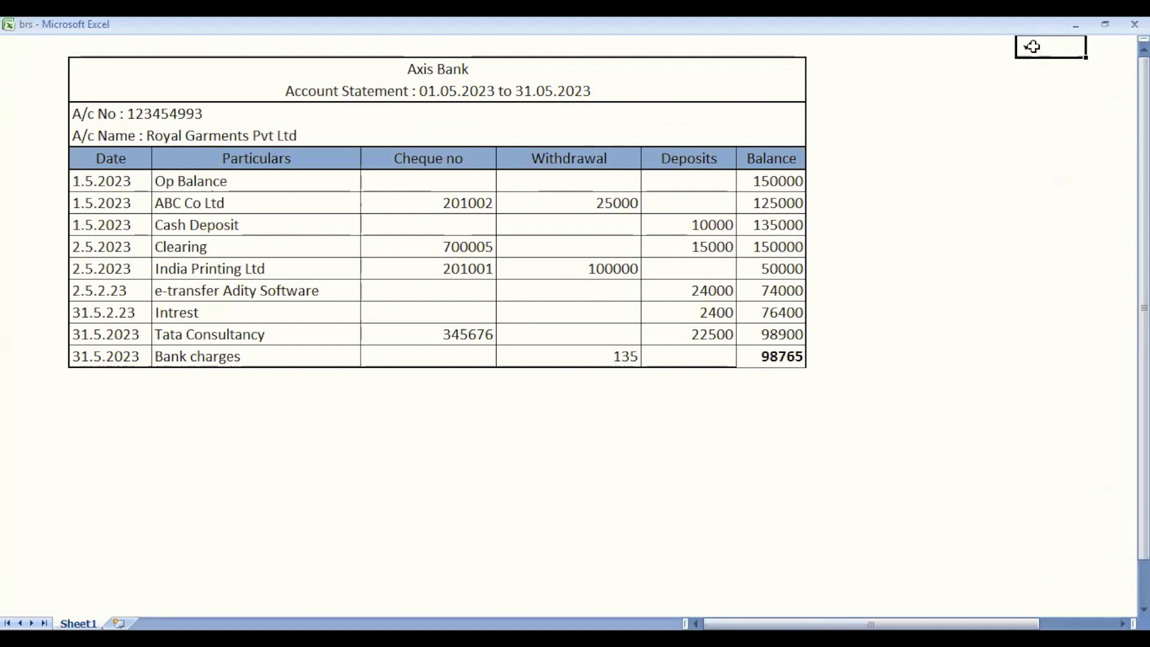
pyautogui.hotkey('ctrl', 'c')
pyautogui.click(816, 247)
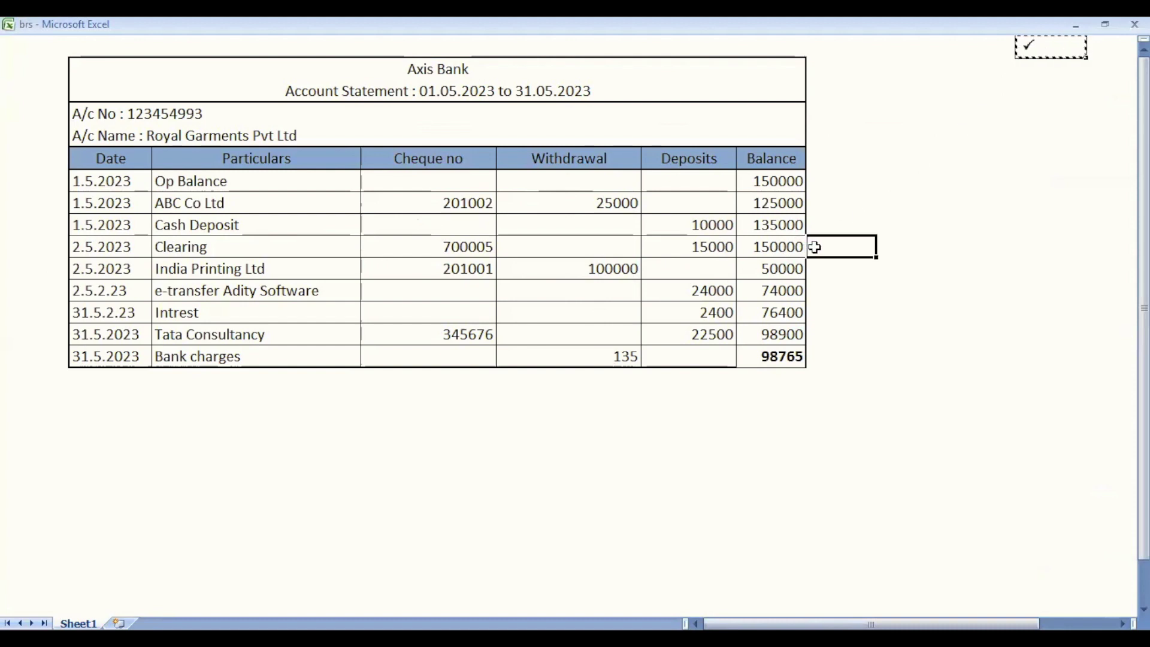
pyautogui.hotkey('ctrl', 'v')
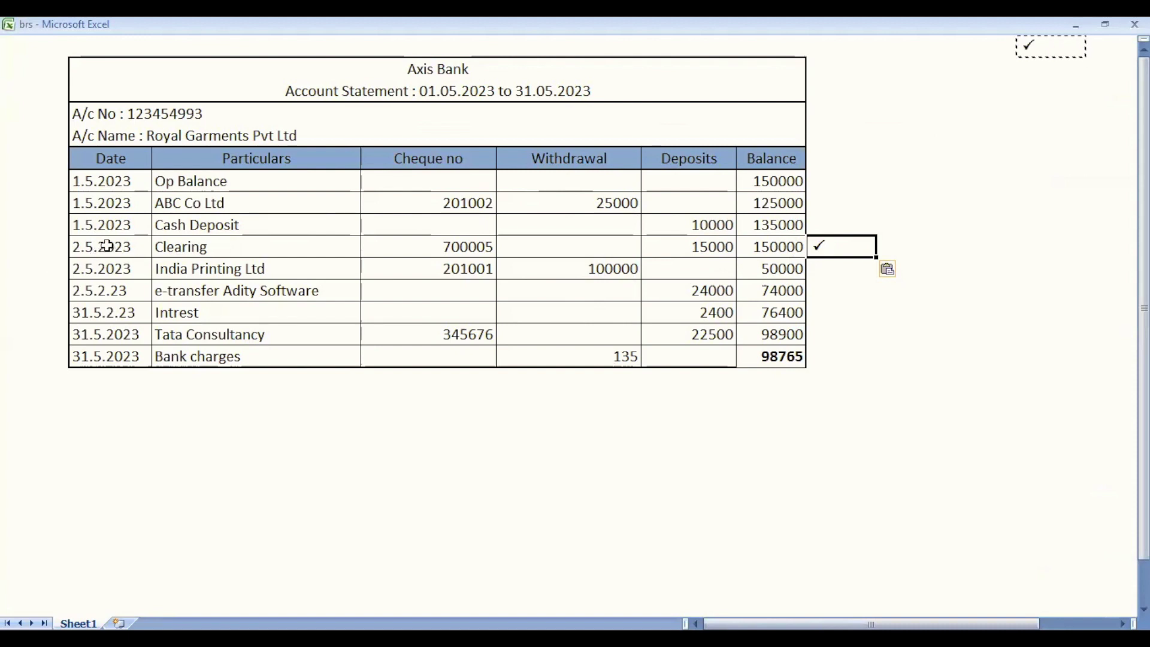
# Step: Switch to TallyPrime and set the bank date of the Interest Received receipt to 2.5.2023
pyautogui.hotkey('alt', 'Tab')
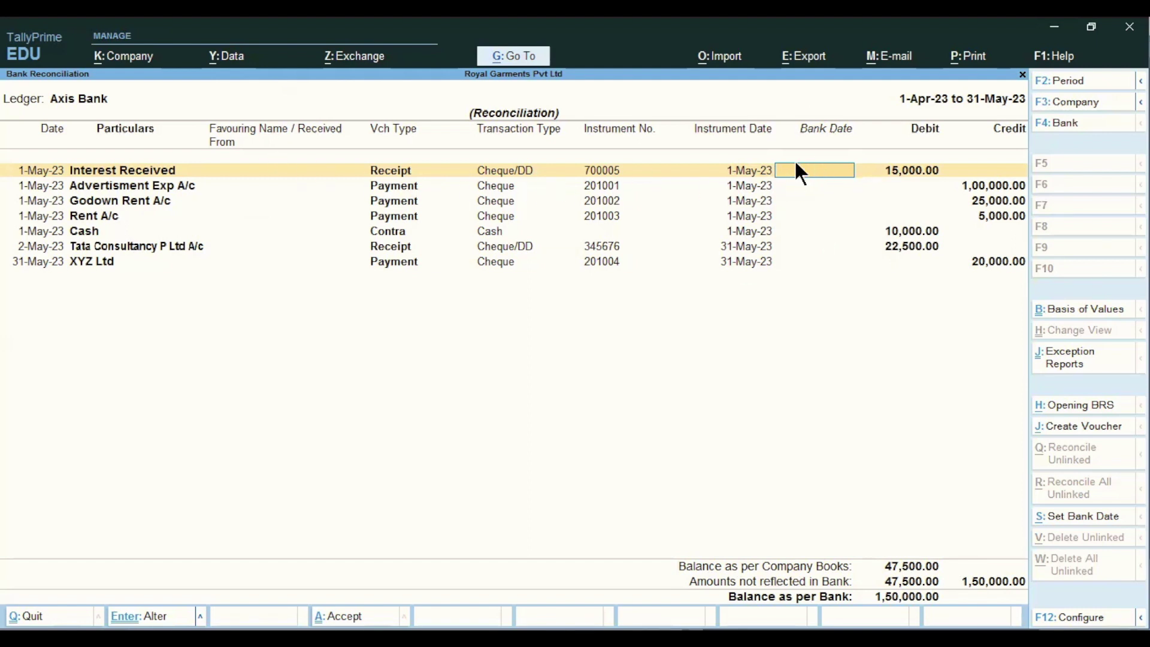
pyautogui.write('2.5.2023')
pyautogui.press('Return')
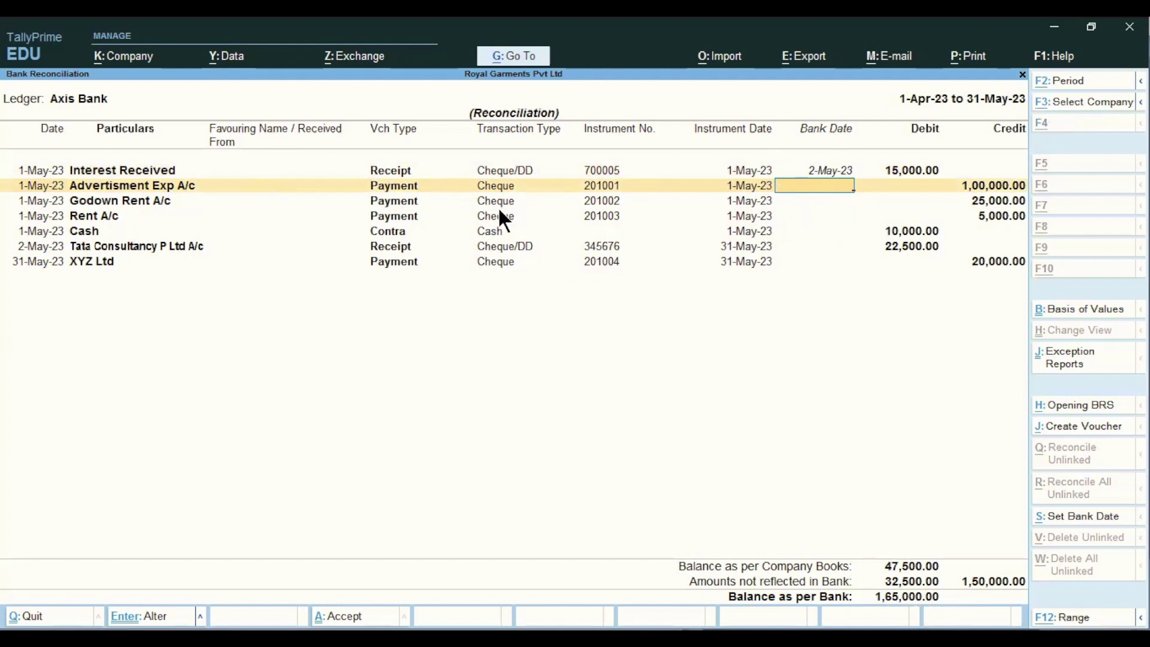
# Step: Match the Advertisment Exp A/c payment with the Excel bank statement and paste a tick mark beside the India Printing Ltd row
pyautogui.hotkey('alt', 'Tab')
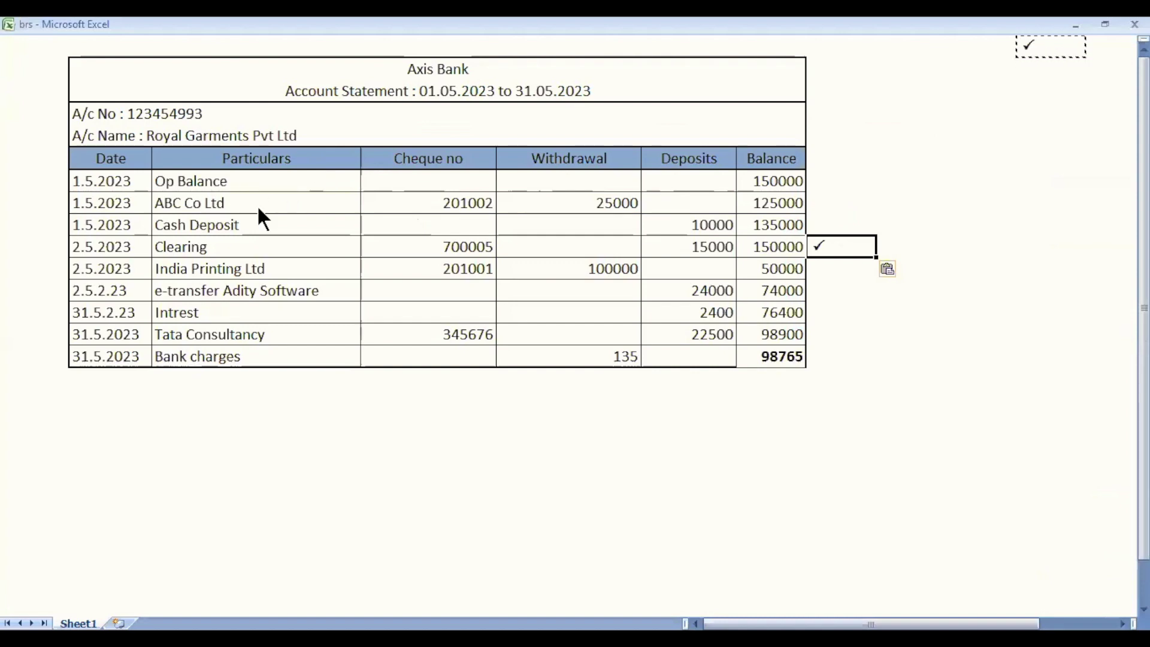
pyautogui.hotkey('alt', 'Tab')
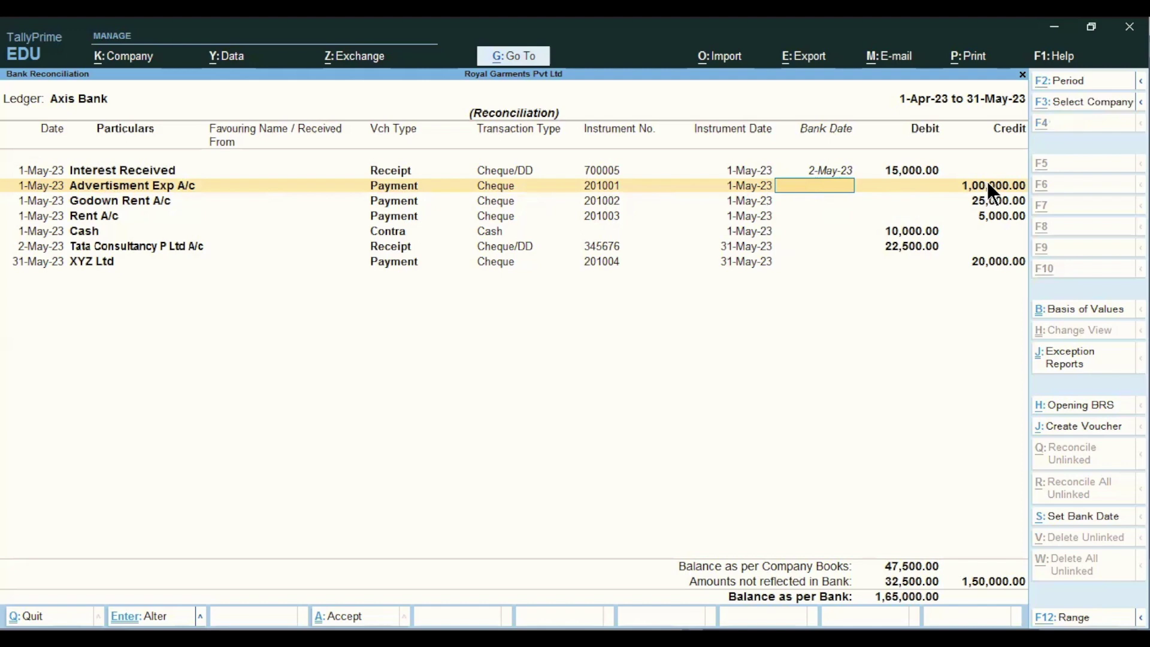
pyautogui.hotkey('alt', 'Tab')
pyautogui.click(444, 271)
pyautogui.click(822, 272)
pyautogui.hotkey('ctrl', 'v')
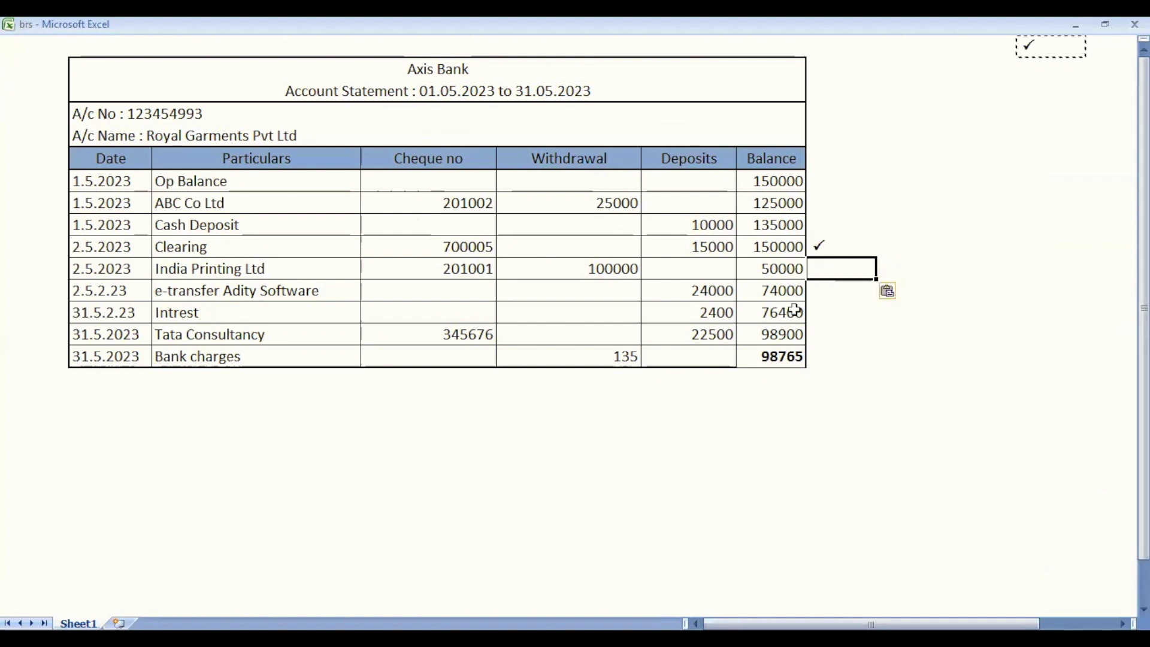
pyautogui.click(612, 268)
pyautogui.click(102, 270)
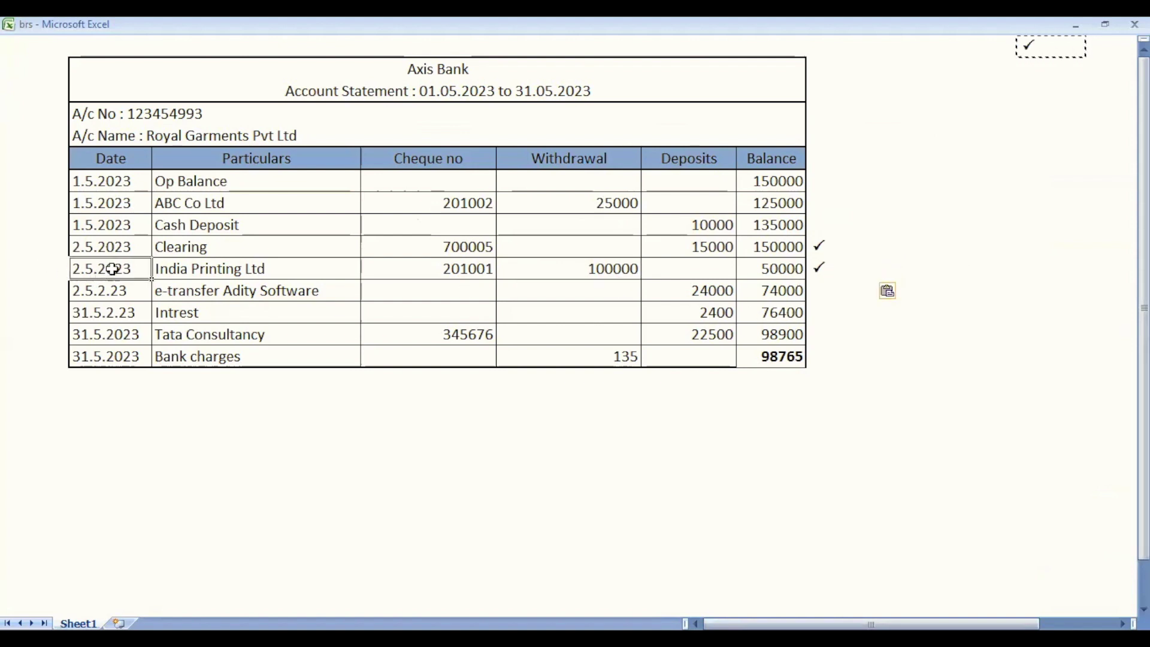
# Step: Back in TallyPrime, set the bank date of the Advertisment Exp A/c payment to 2.5.2023
pyautogui.hotkey('alt', 'Tab')
pyautogui.write('2.5.')
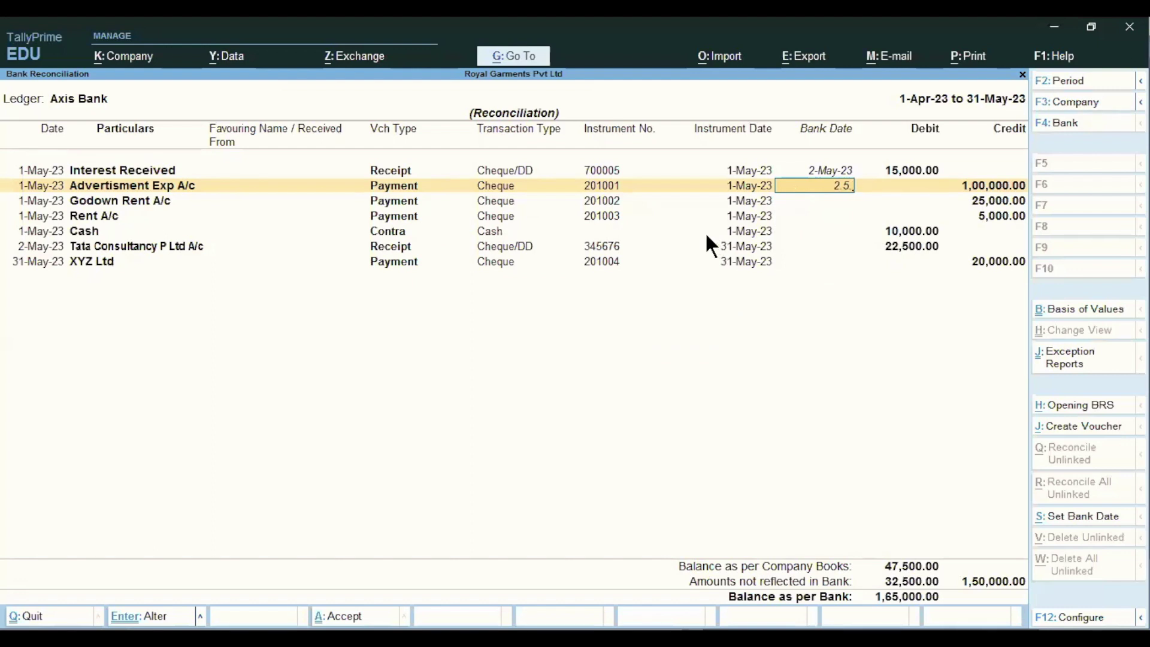
pyautogui.write('2.')
pyautogui.write('023')
pyautogui.press('Return')
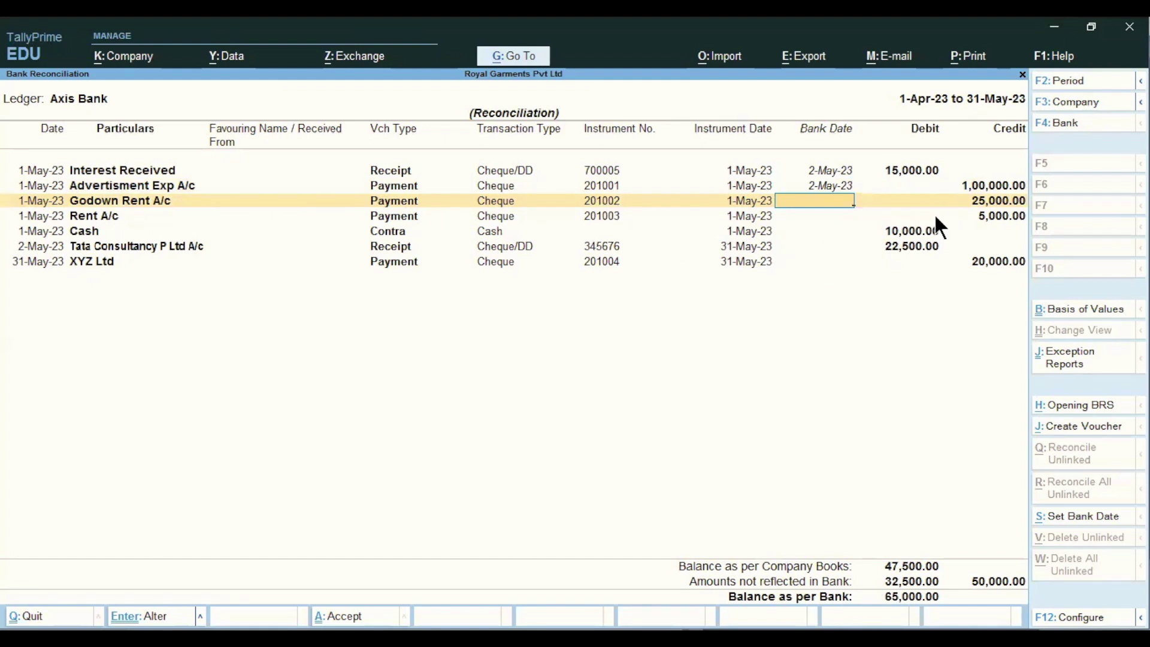
# Step: Find the Godown Rent A/c cheque in the Excel statement and paste a tick mark beside the ABC Co Ltd row
pyautogui.hotkey('alt', 'Tab')
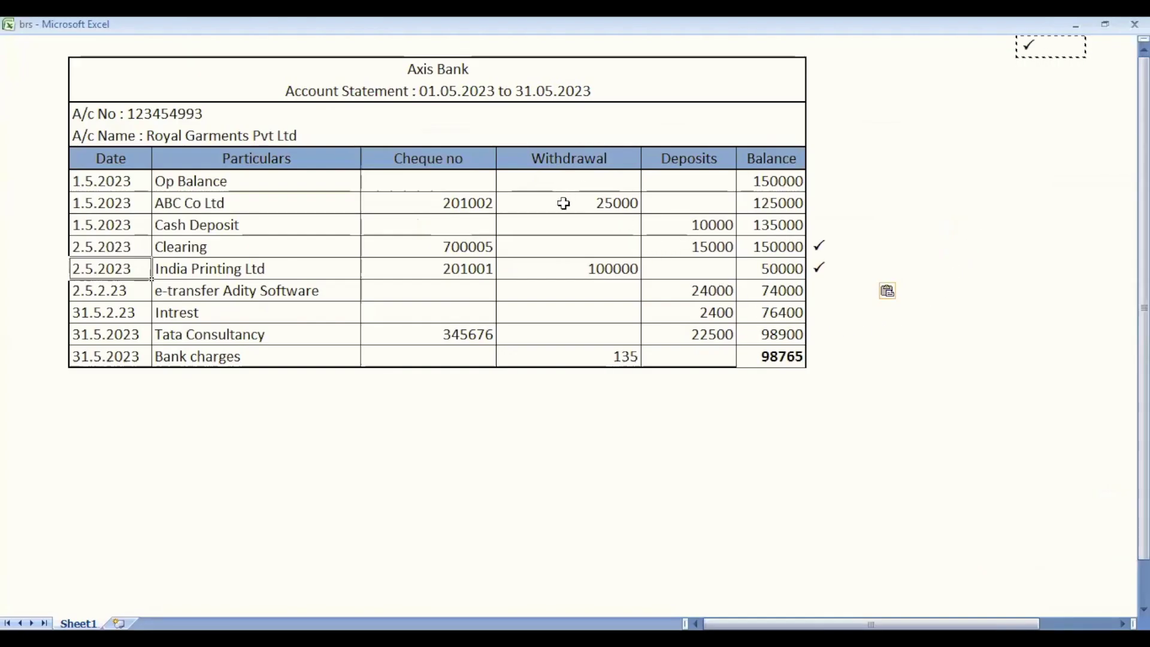
pyautogui.click(457, 209)
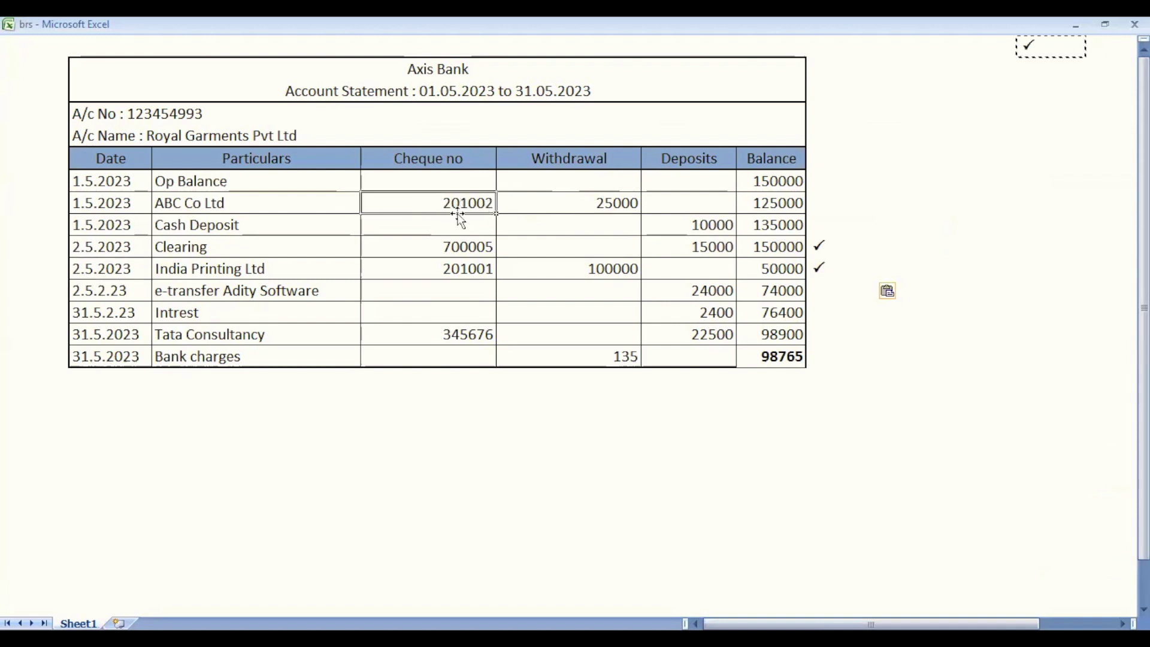
pyautogui.click(826, 204)
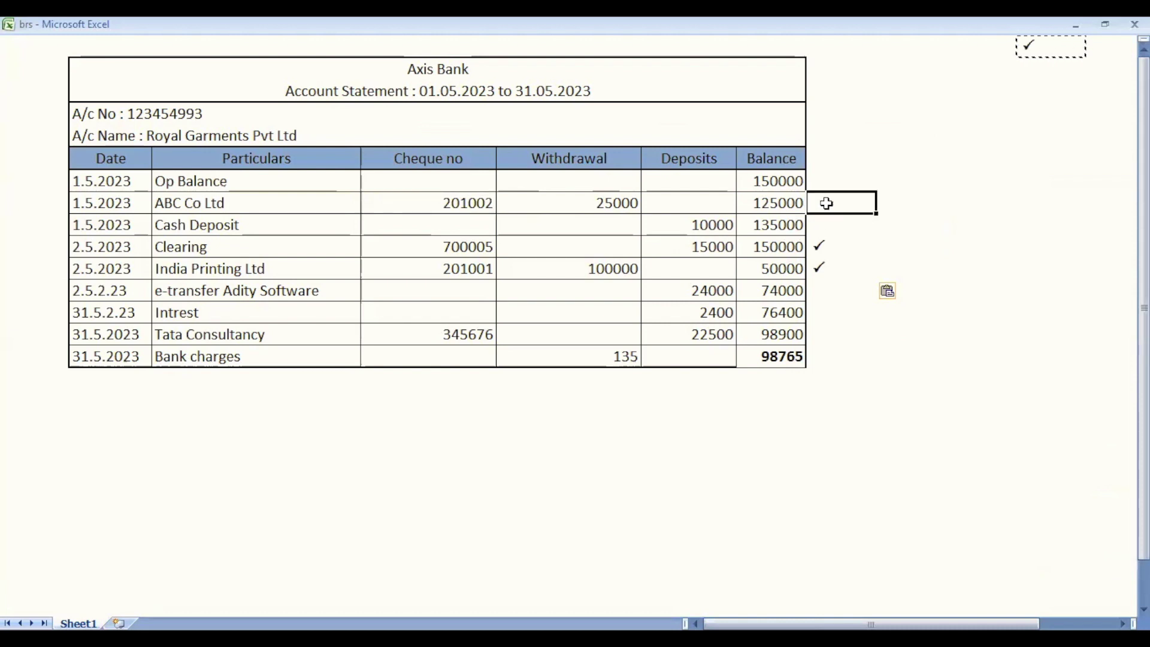
pyautogui.hotkey('ctrl', 'v')
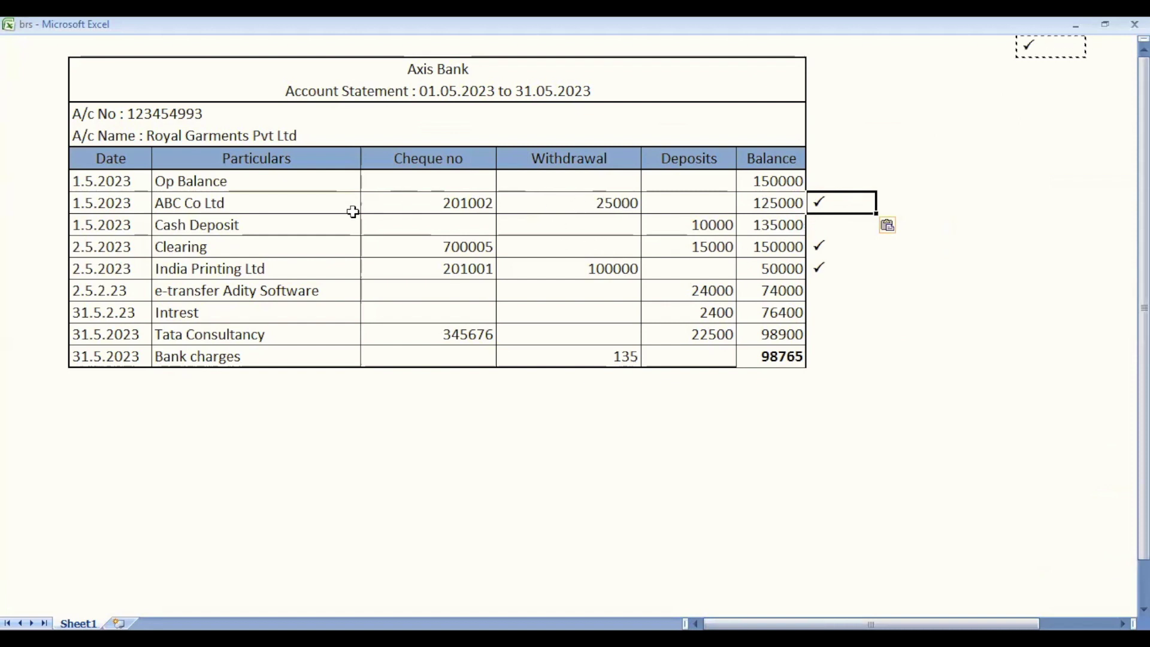
# Step: Return to TallyPrime and set the bank date of the Godown Rent A/c payment to 1.5.2023
pyautogui.hotkey('alt', 'Tab')
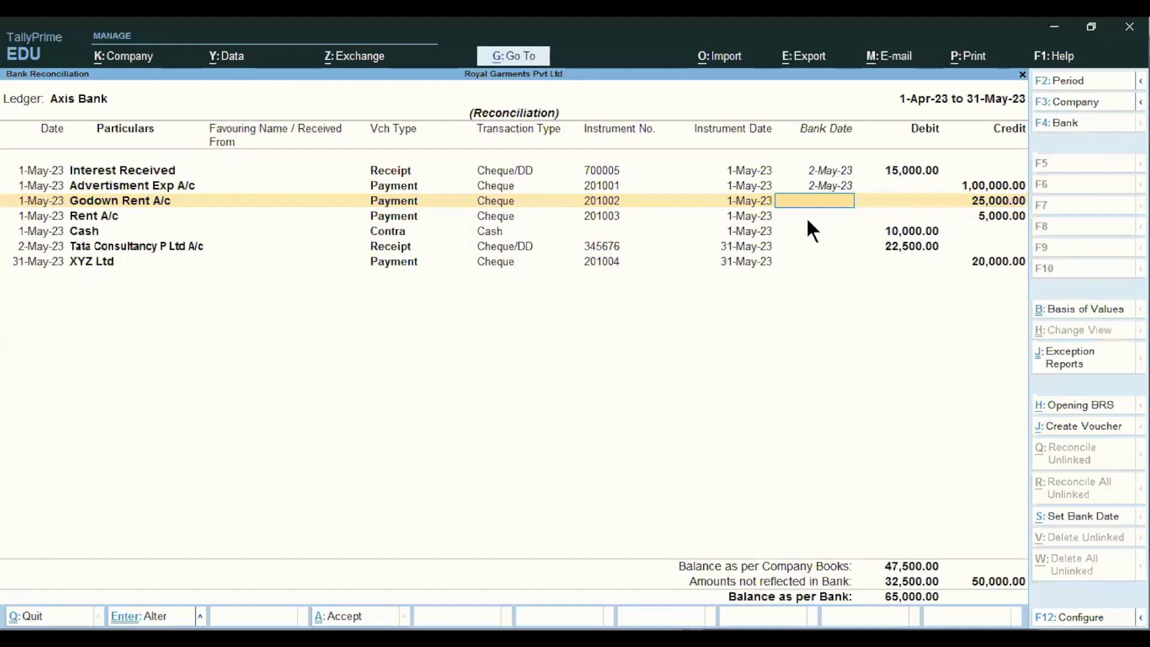
pyautogui.write('1.5.2023')
pyautogui.press('Return')
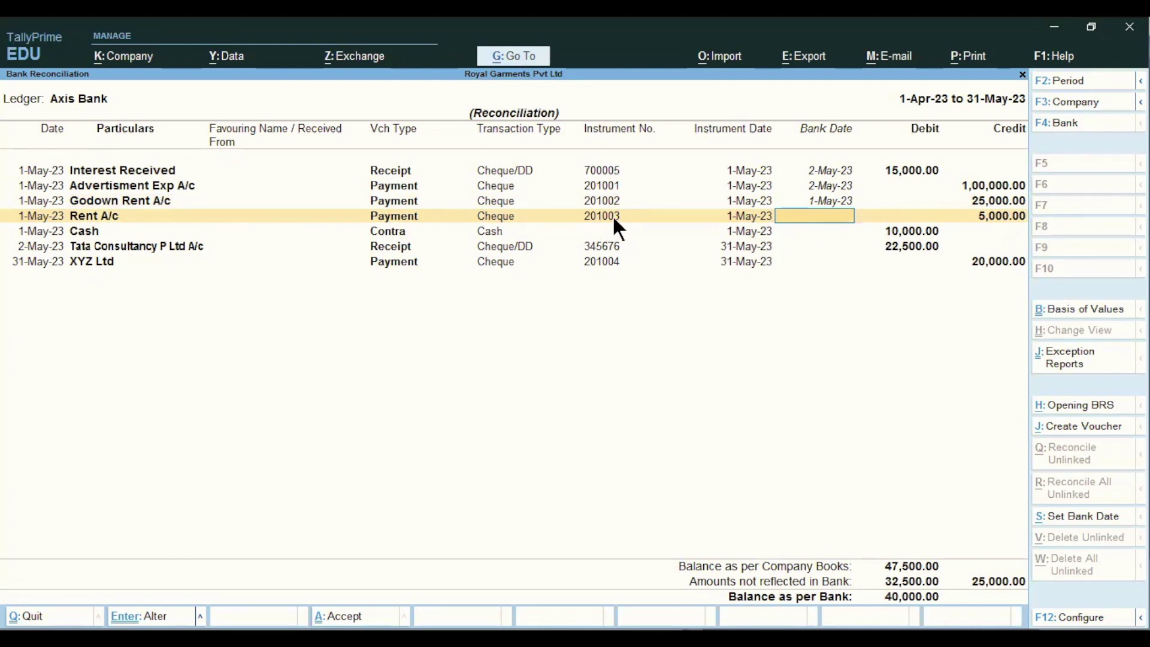
# Step: Check the Withdrawal column of the Excel bank statement for the Rent A/c cheque payment, and return to TallyPrime
pyautogui.hotkey('alt', 'Tab')
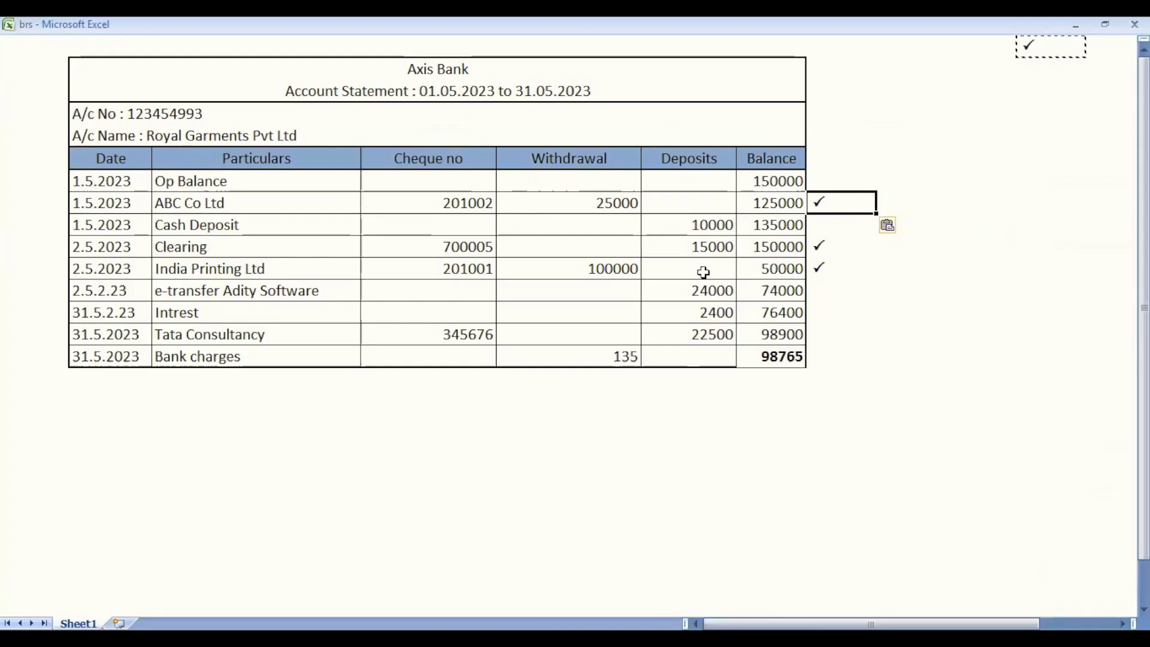
pyautogui.click(618, 203)
pyautogui.click(611, 269)
pyautogui.moveTo(619, 200); pyautogui.dragTo(605, 275)
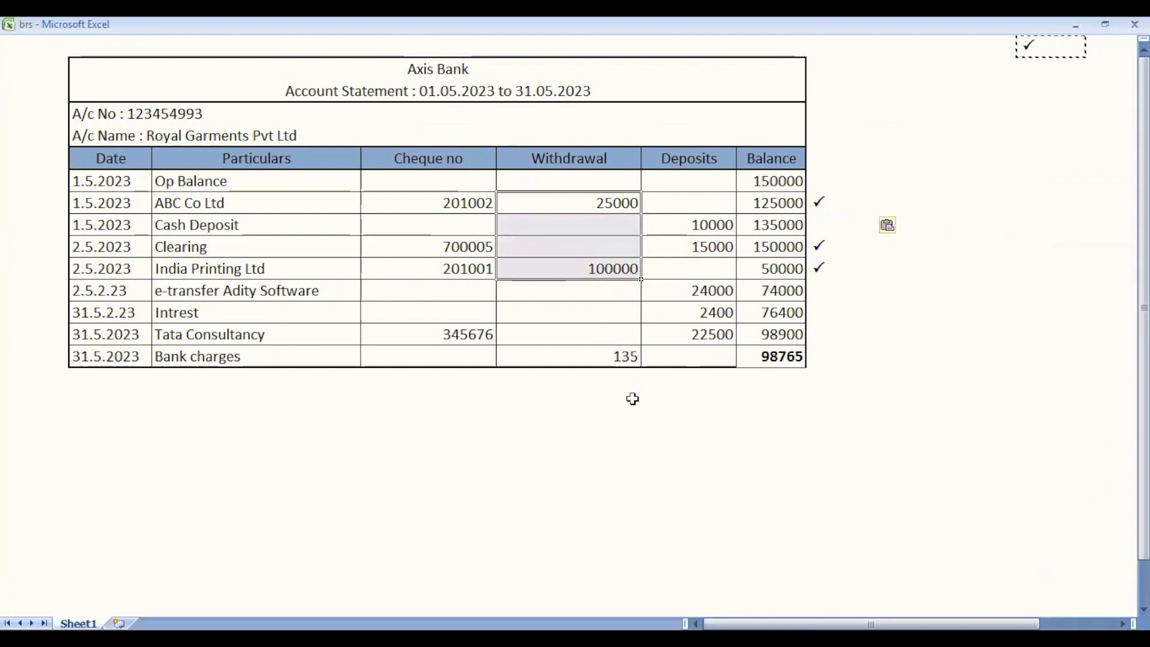
pyautogui.hotkey('alt', 'Tab')
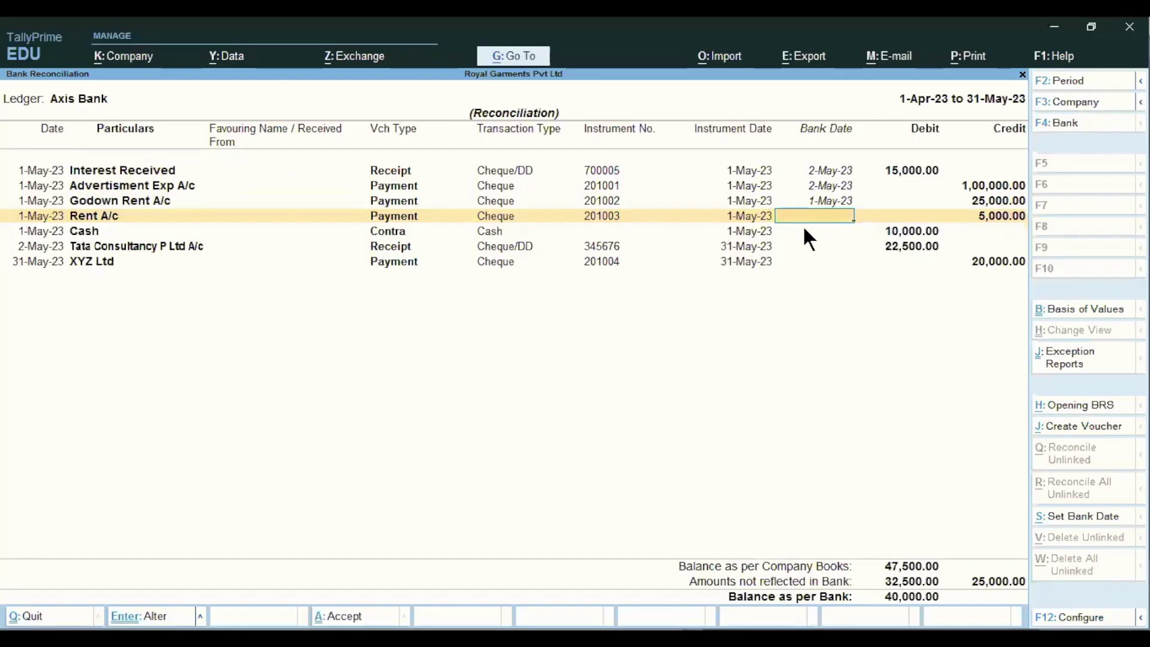
# Step: Paste a tick mark beside the Cash Deposit row in Excel and set the Cash contra entry's bank date to 1.5.2023 in TallyPrime
pyautogui.click(806, 232)
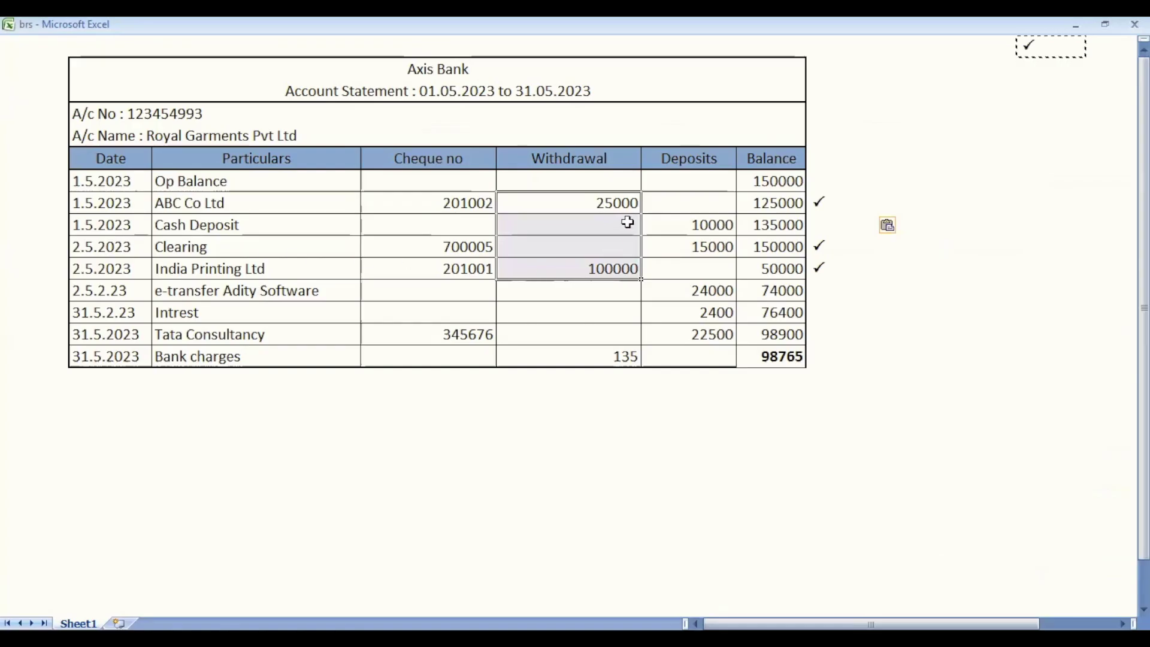
pyautogui.click(227, 229)
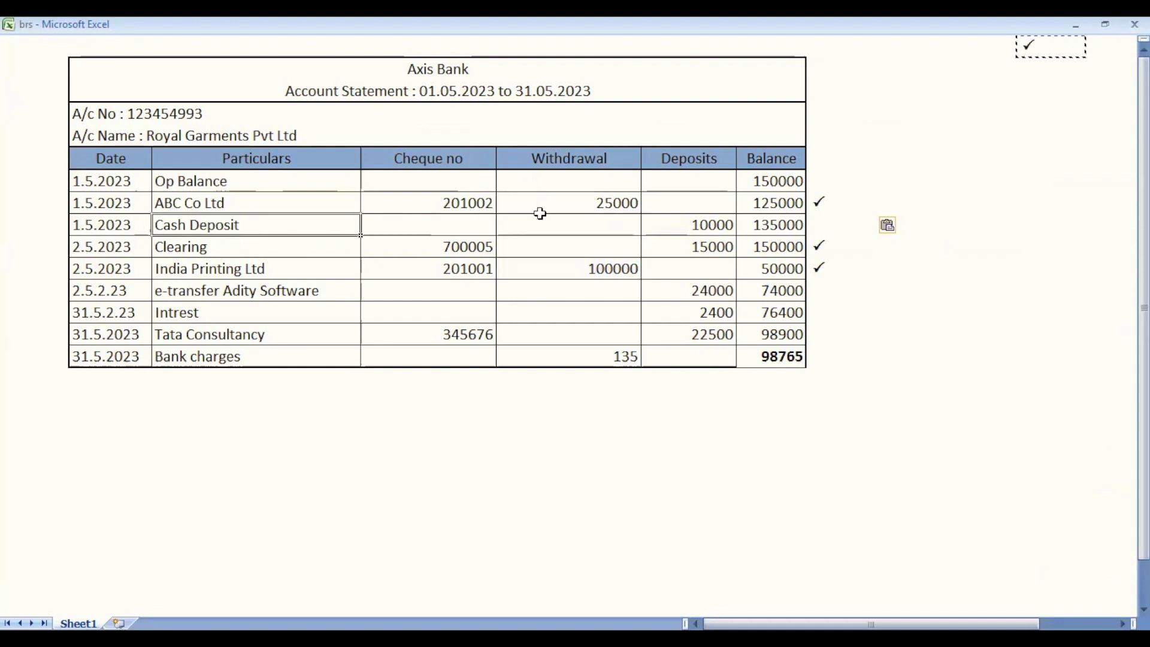
pyautogui.click(823, 226)
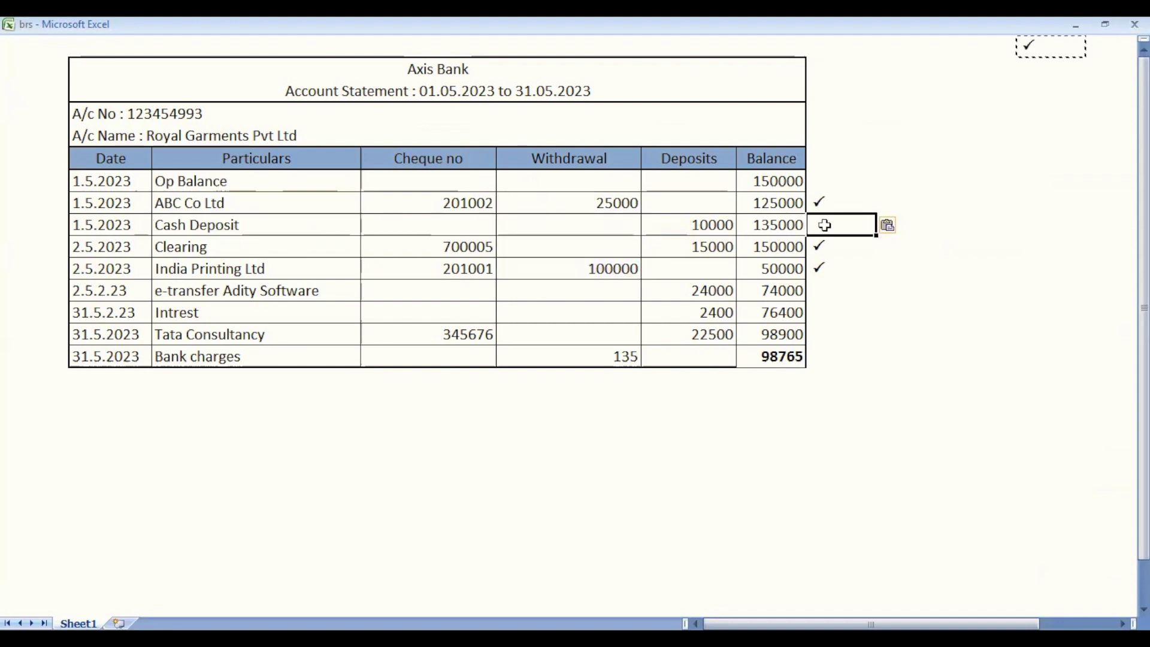
pyautogui.hotkey('ctrl', 'v')
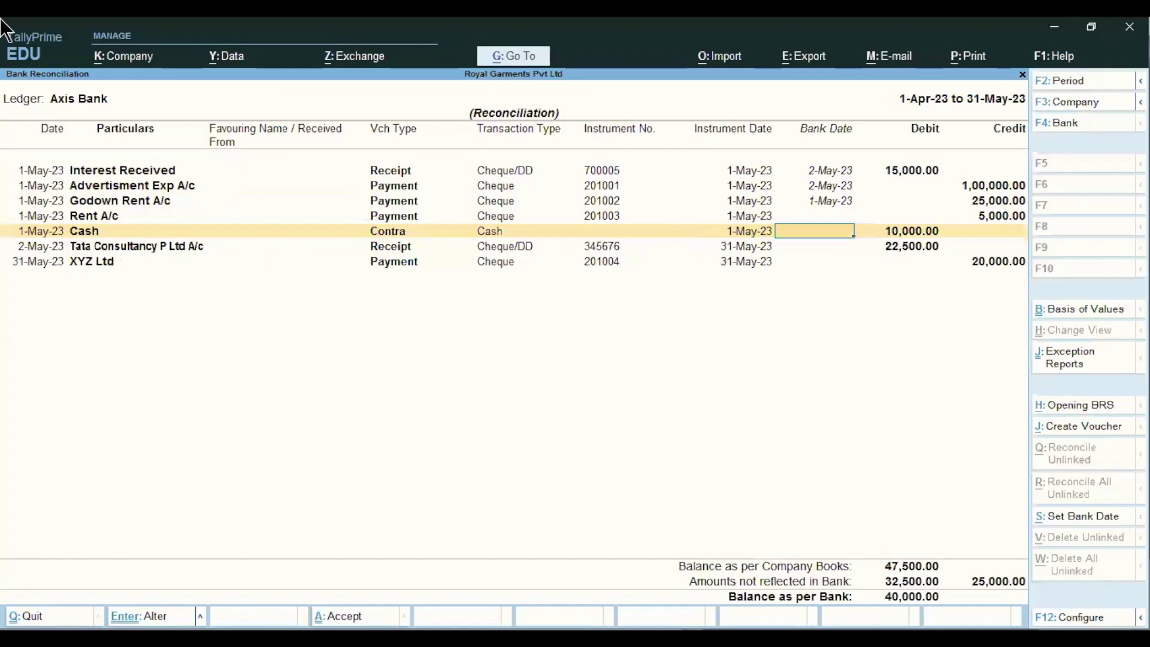
pyautogui.write('1.5.2023')
pyautogui.press('Return')
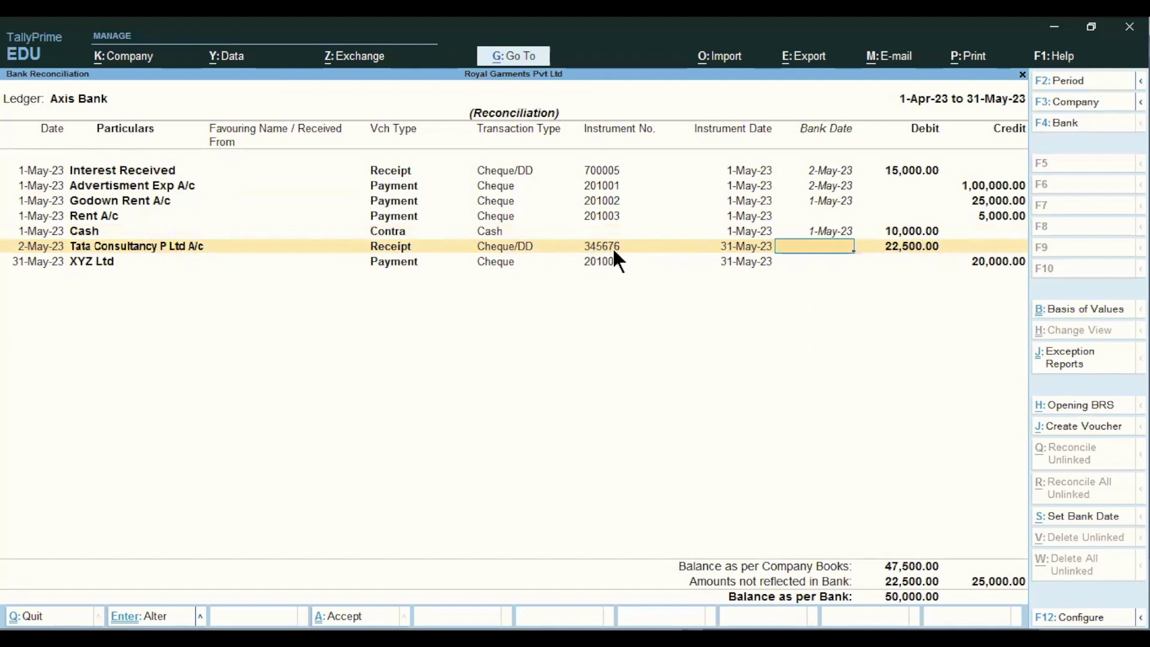
# Step: Match the Tata Consultancy receipt in the Excel statement and add a tick mark beside its 31.5.2023 row
pyautogui.hotkey('alt', 'Tab')
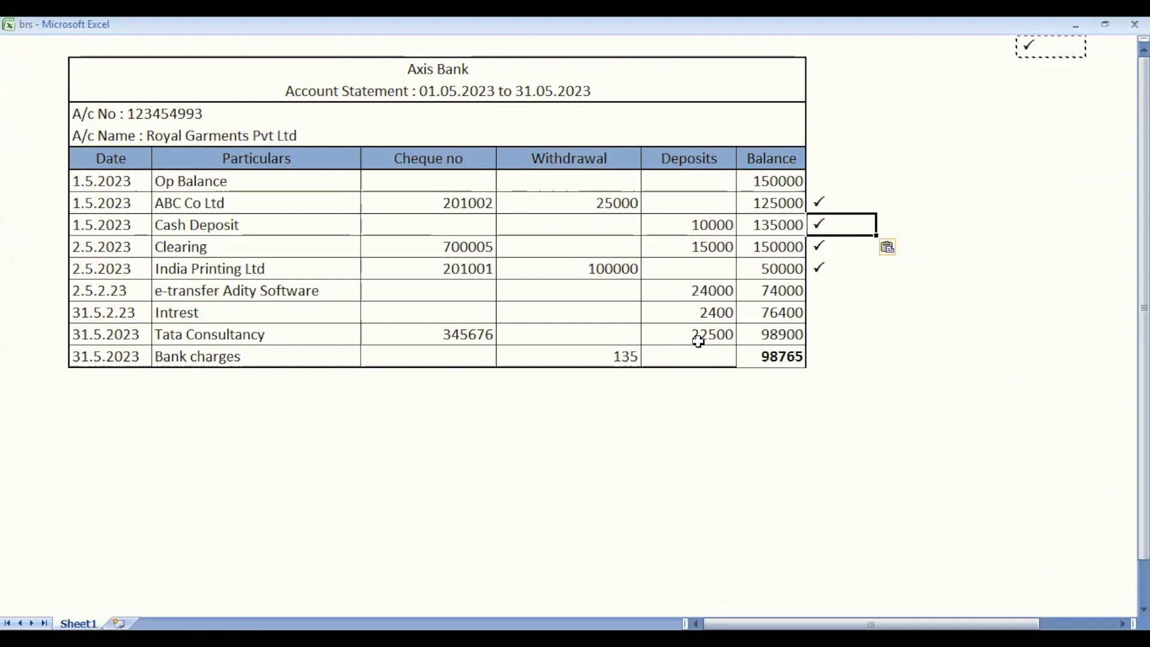
pyautogui.moveTo(447, 333); pyautogui.dragTo(771, 339)
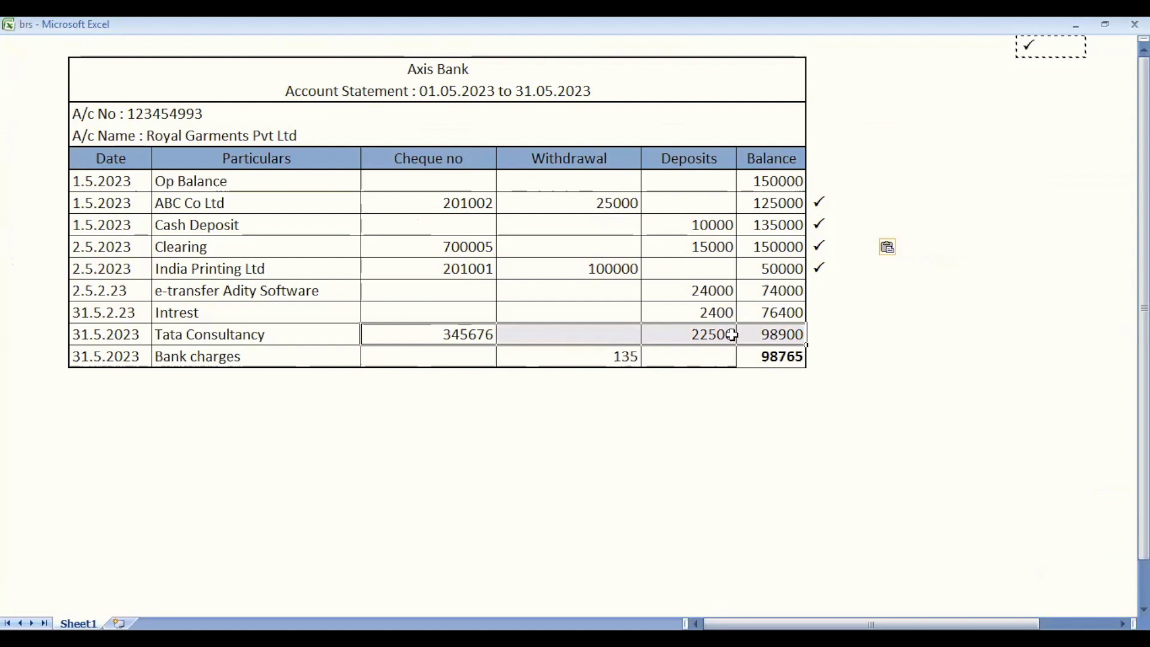
pyautogui.click(815, 332)
pyautogui.write('✓')
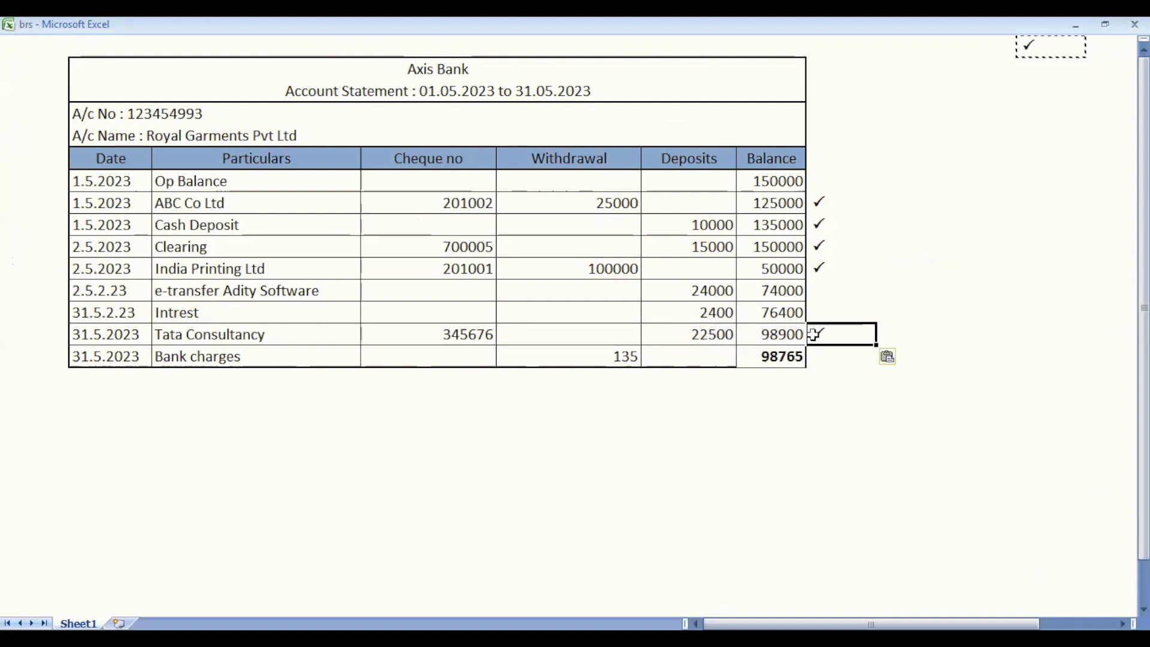
# Step: Switch to TallyPrime and set the bank date of the Tata Consultancy P Ltd A/c receipt to 31.5.2023
pyautogui.hotkey('alt', 'Tab')
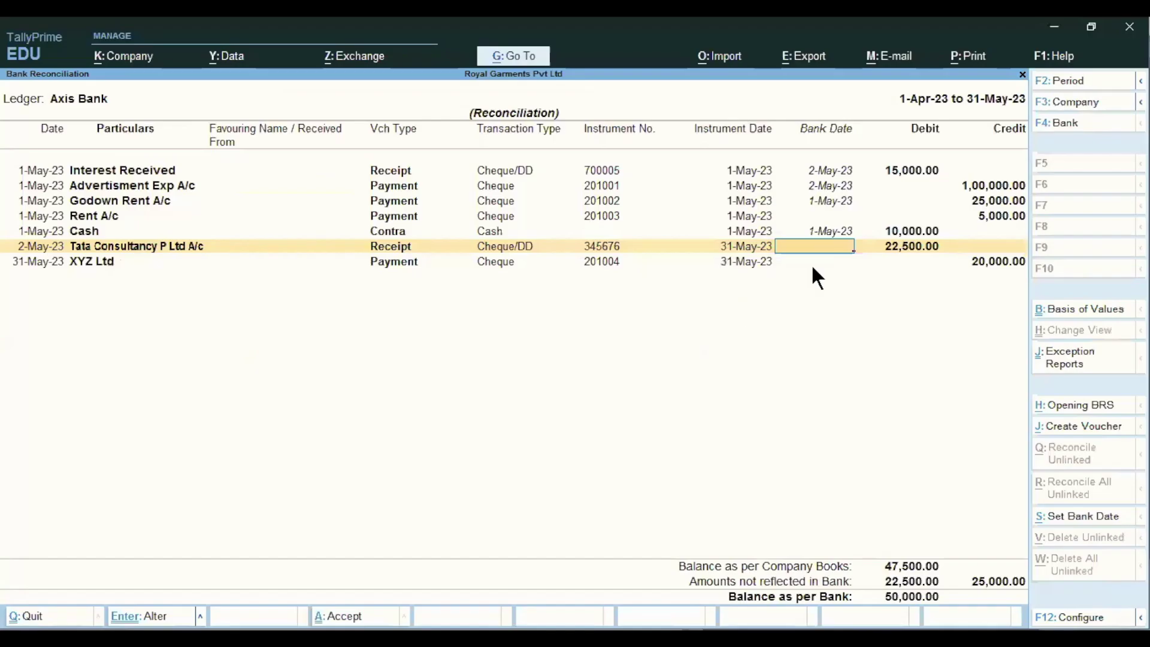
pyautogui.write('31.5.2023')
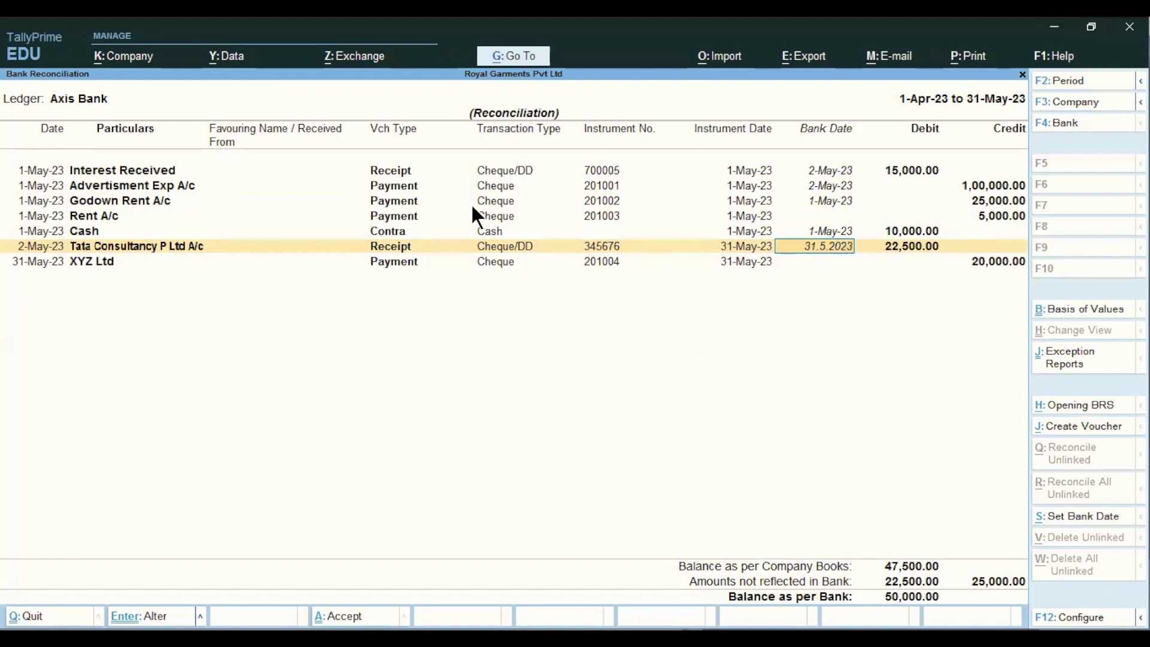
pyautogui.press('Return')
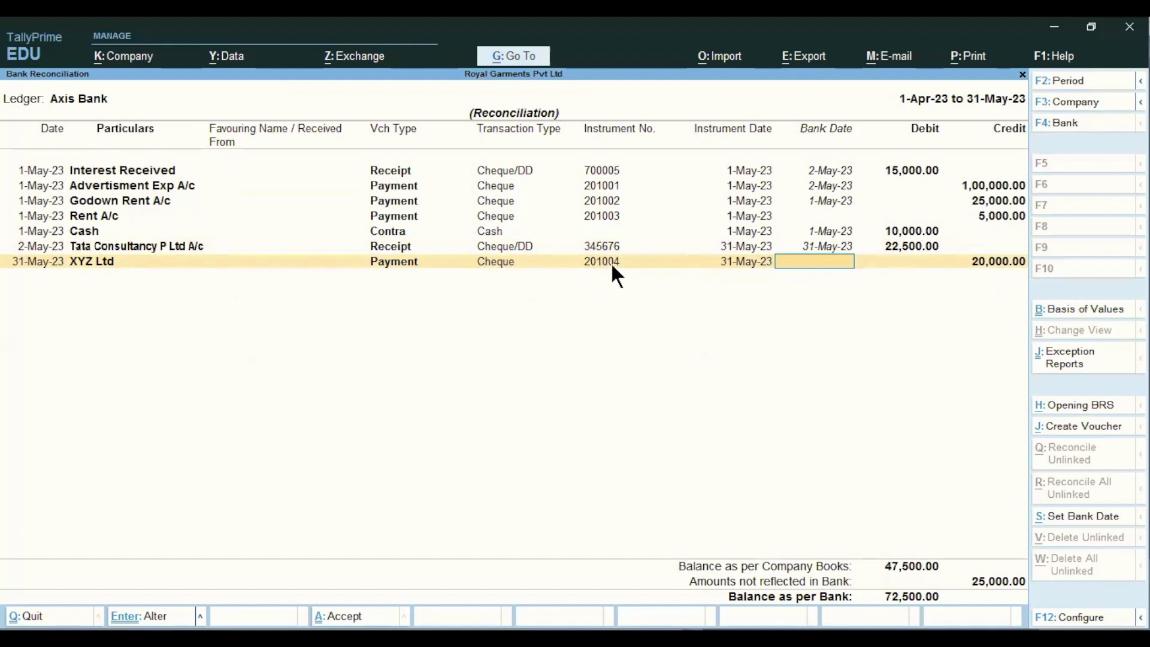
# Step: Look for the XYZ Ltd payment in the Excel statement, and review the undated Rent A/c and XYZ Ltd entries in TallyPrime
pyautogui.hotkey('alt', 'Tab')
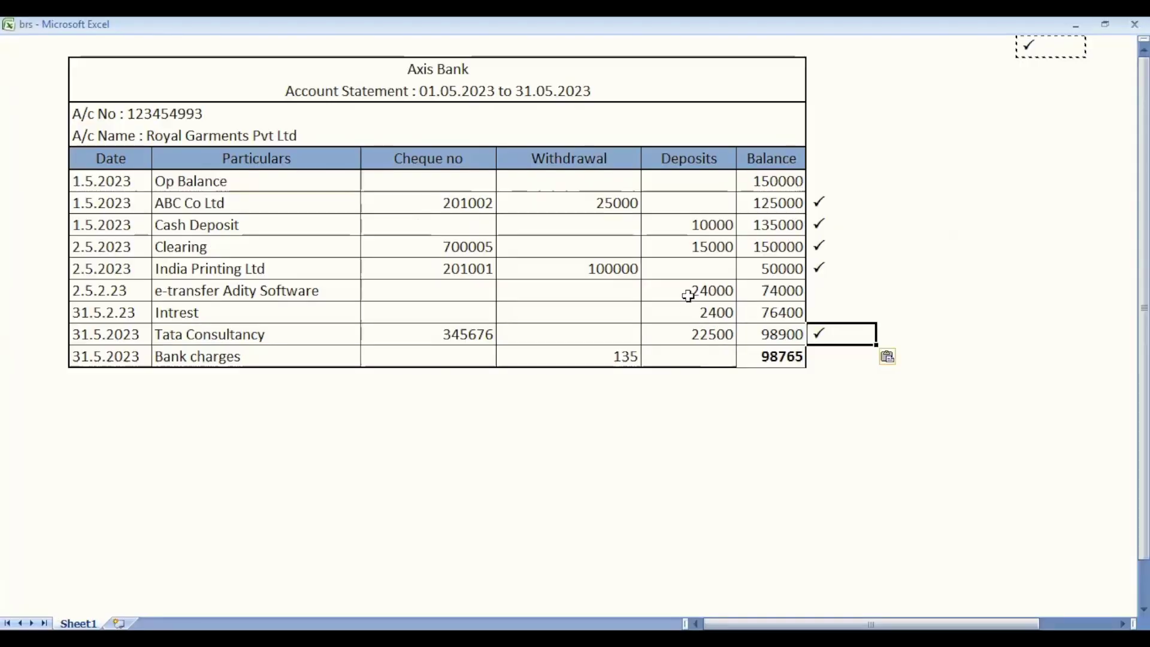
pyautogui.click(682, 202)
pyautogui.moveTo(682, 202); pyautogui.dragTo(693, 336)
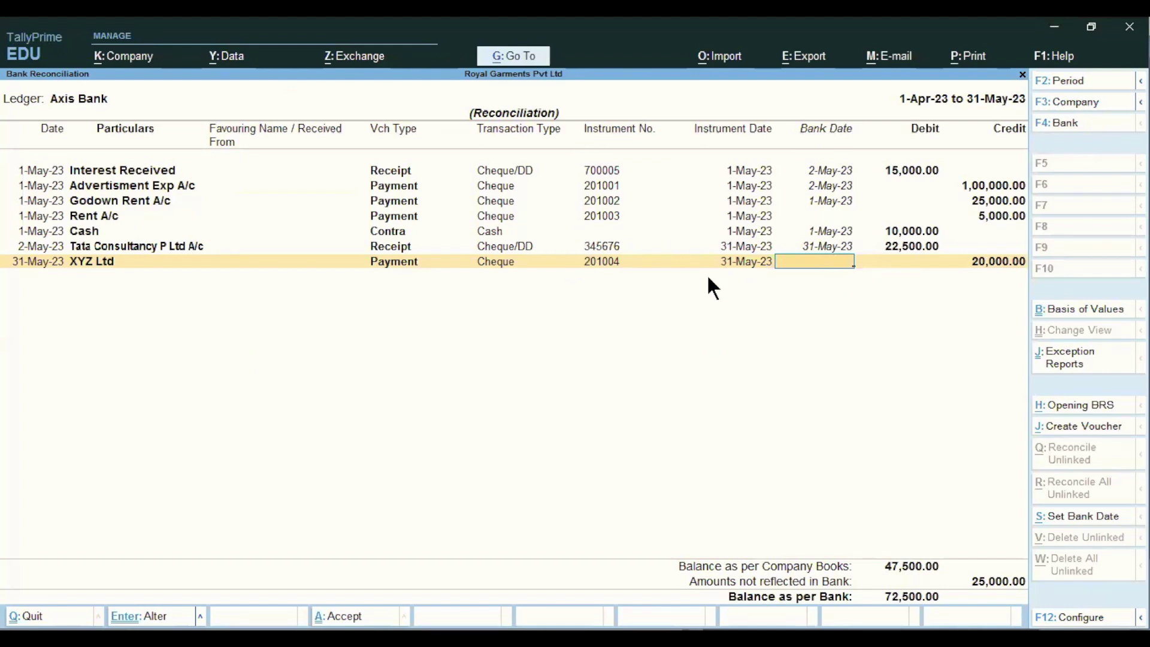
pyautogui.click(833, 216)
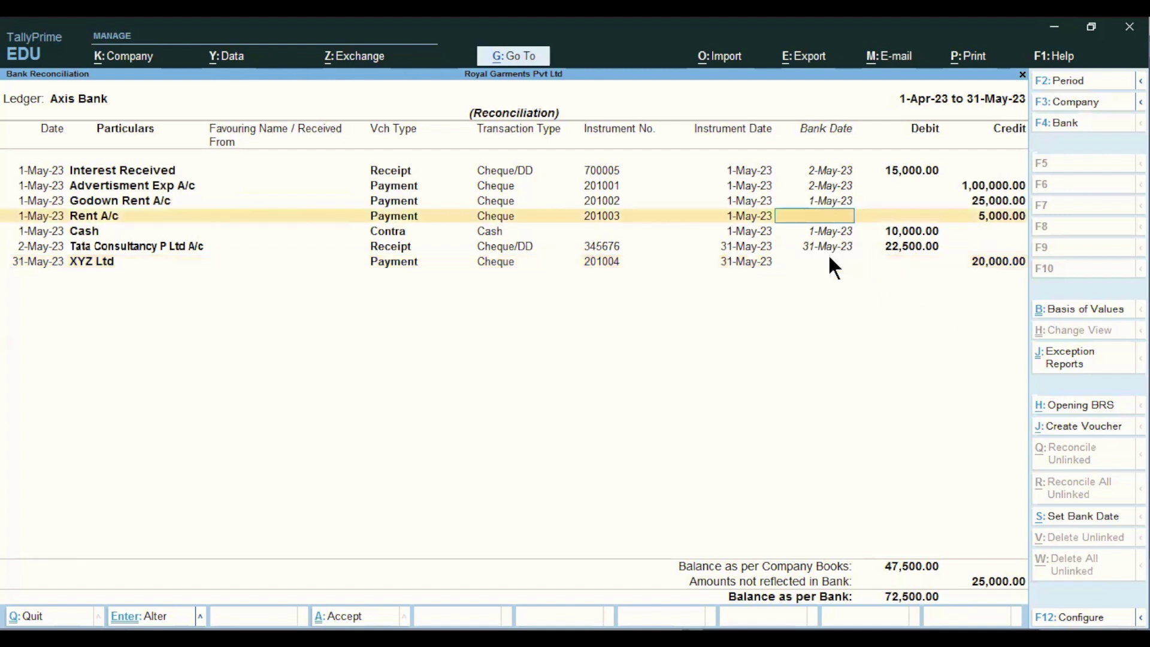
pyautogui.click(827, 264)
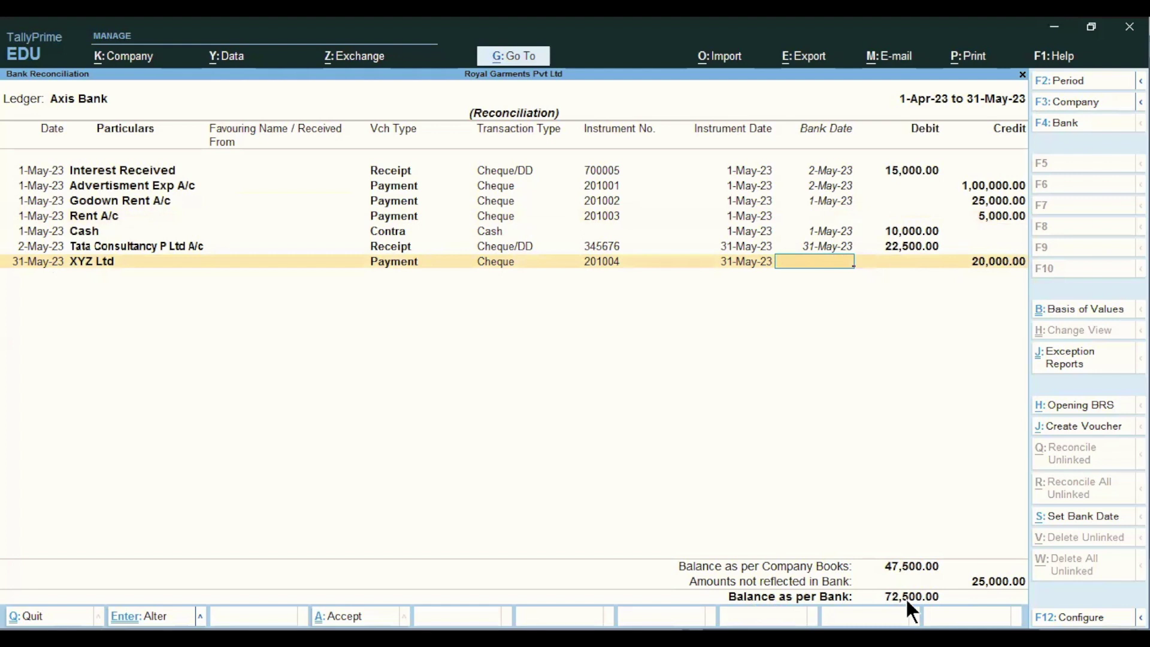
# Step: Save the bank dates entered in the Axis Bank reconciliation
pyautogui.hotkey('ctrl', 'a')
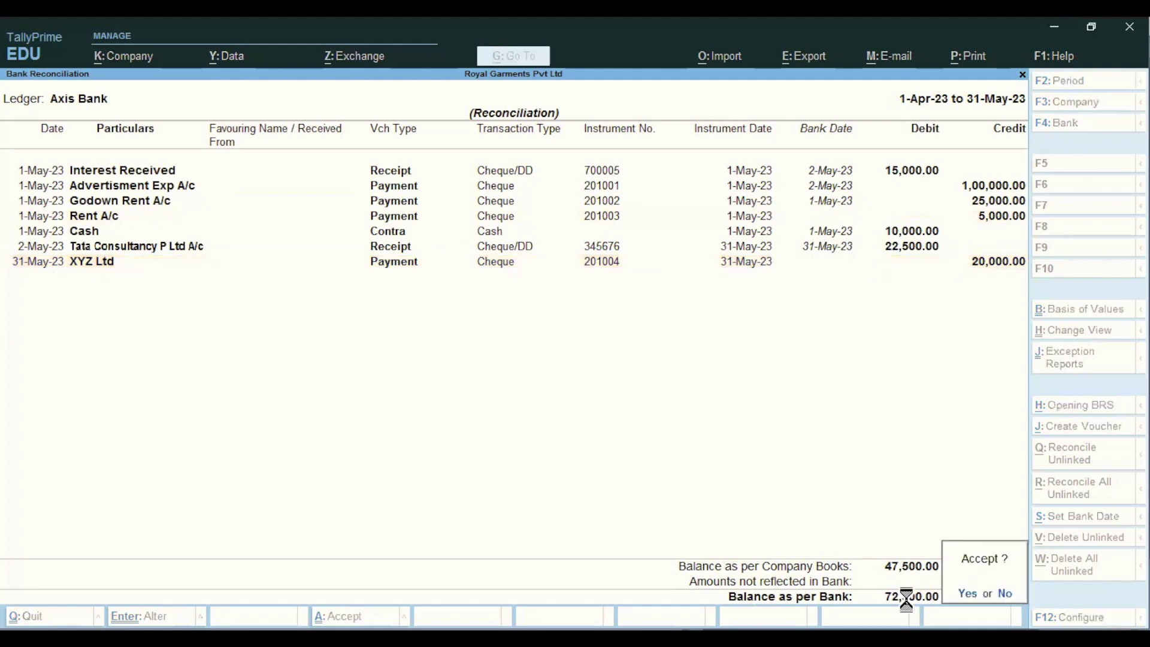
pyautogui.press('y')
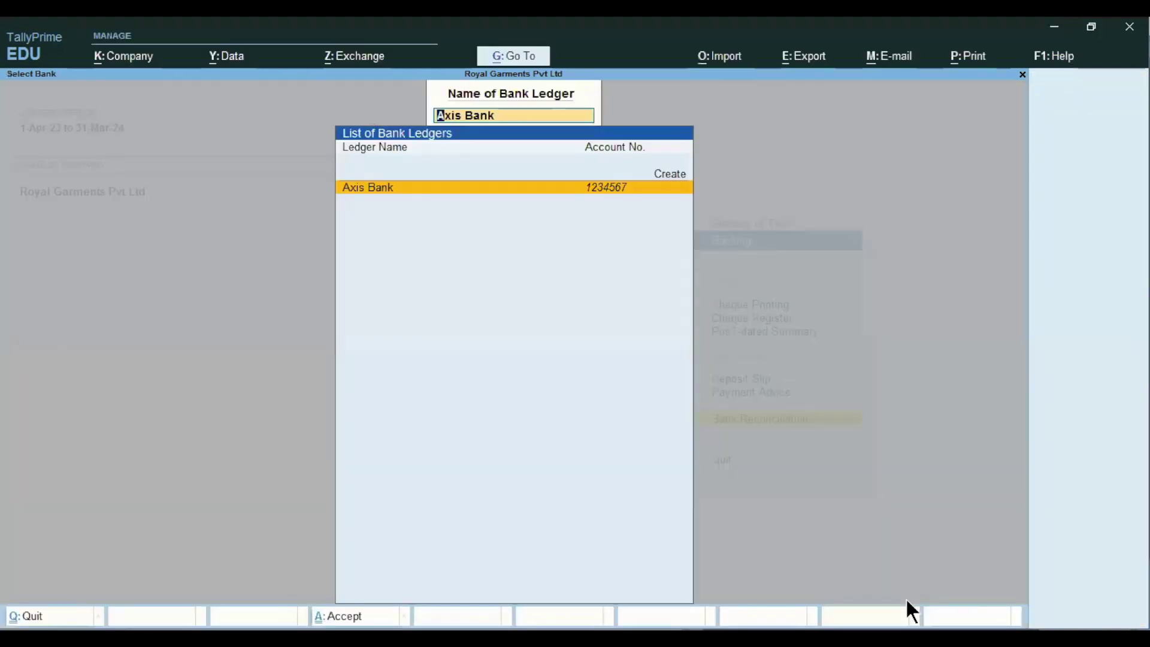
# Step: Switch to the Excel statement and bold the unticked amounts for e-transfer Adity Software, Intrest and Bank charges
pyautogui.hotkey('alt', 'Tab')
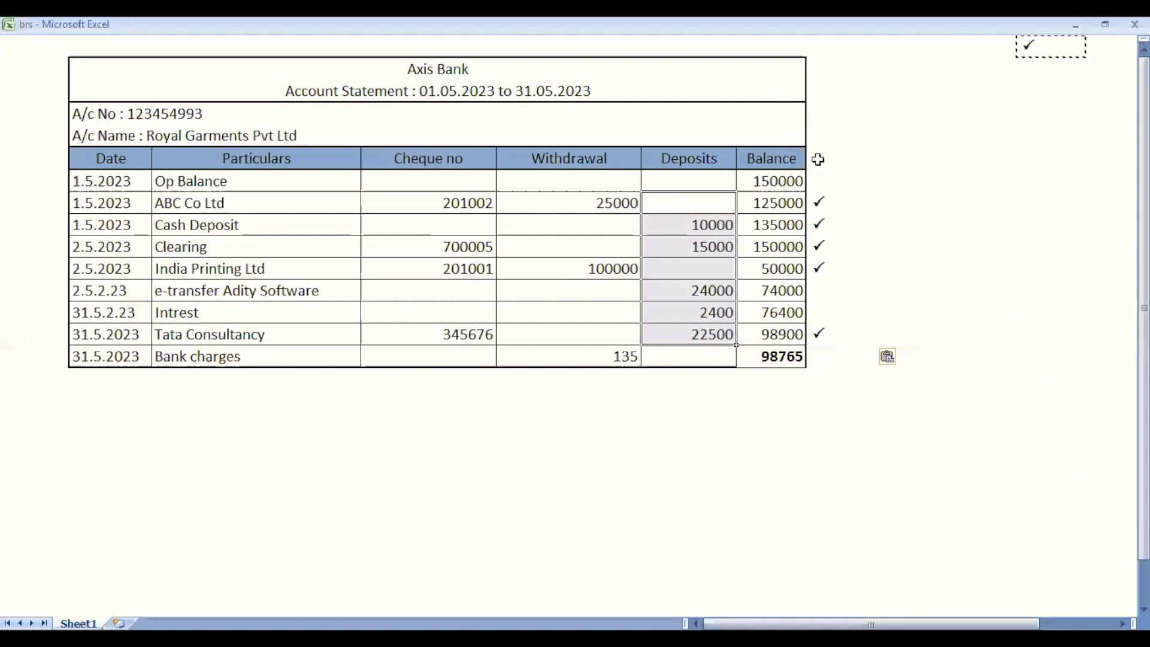
pyautogui.click(816, 181)
pyautogui.moveTo(817, 292); pyautogui.dragTo(817, 316)
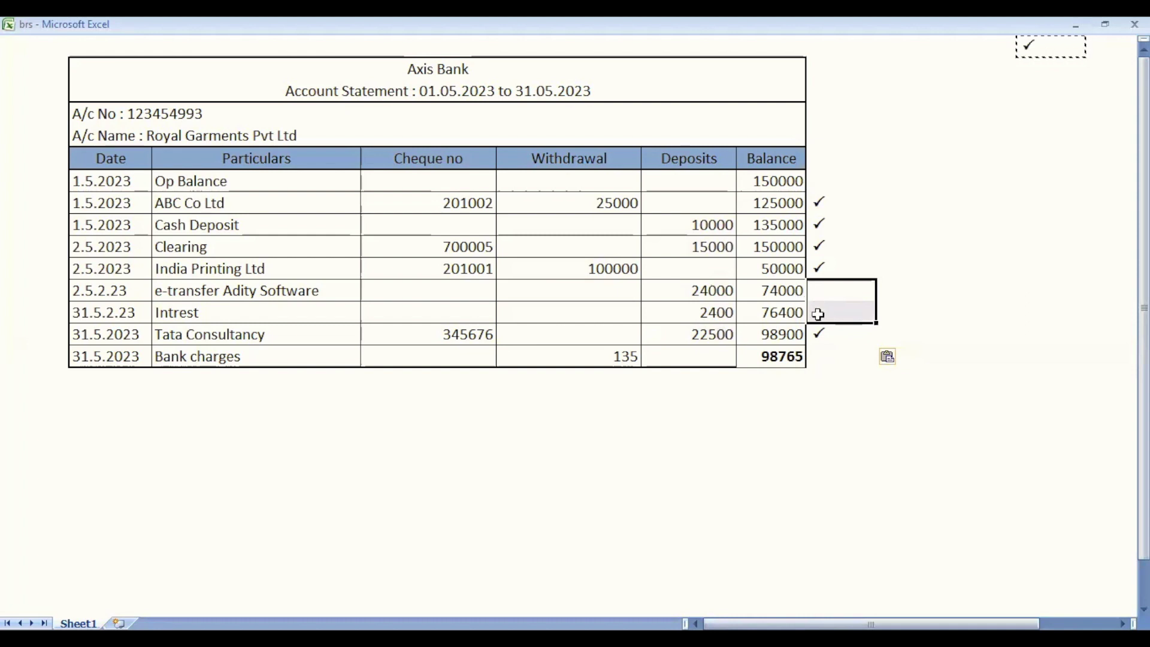
pyautogui.moveTo(700, 299); pyautogui.dragTo(701, 311)
pyautogui.keyDown('ctrl'); pyautogui.click(626, 356); pyautogui.keyUp('ctrl')
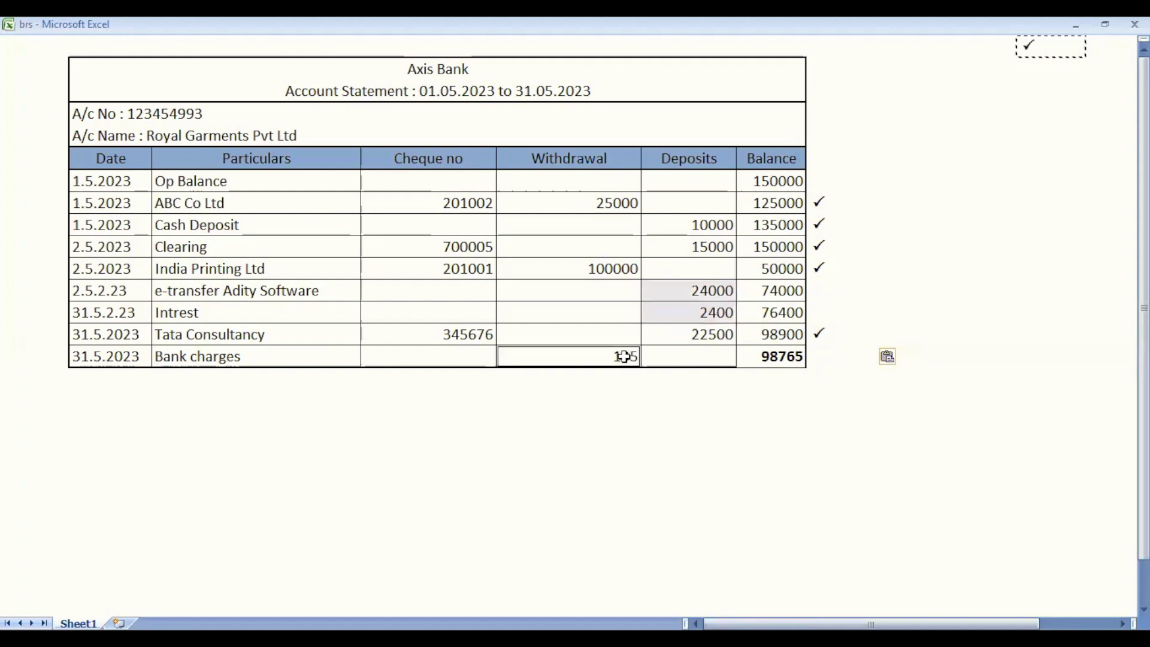
pyautogui.hotkey('ctrl', 'b')
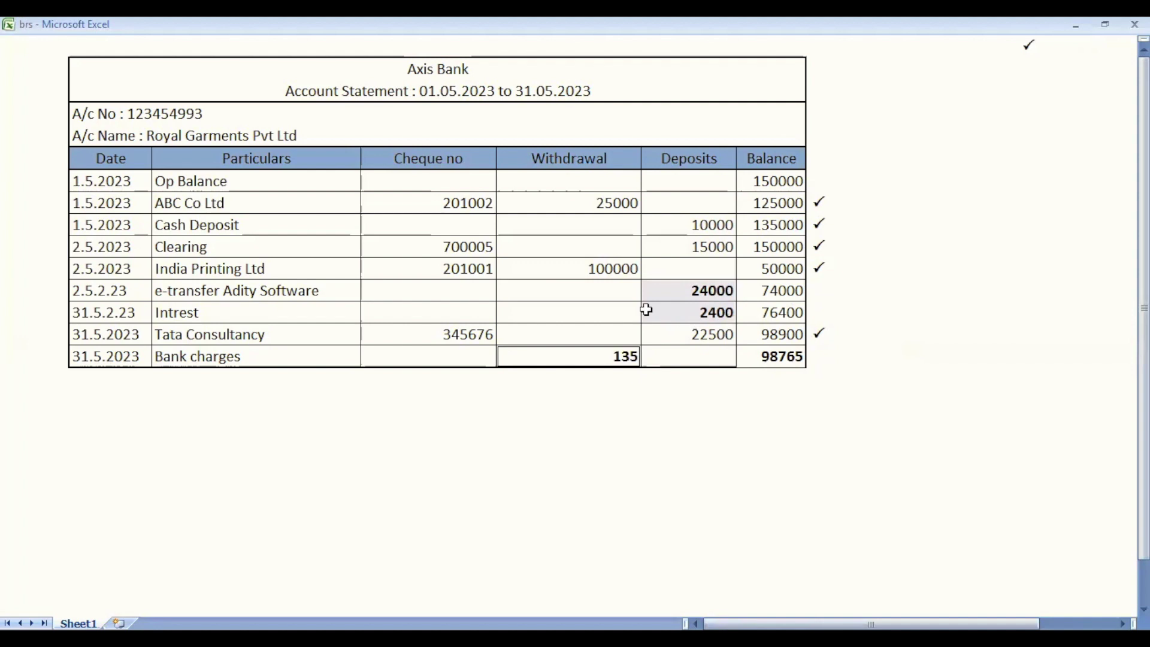
# Step: Check the e-transfer Adity Software row in the statement, and switch to TallyPrime to start a new receipt voucher
pyautogui.click(168, 289)
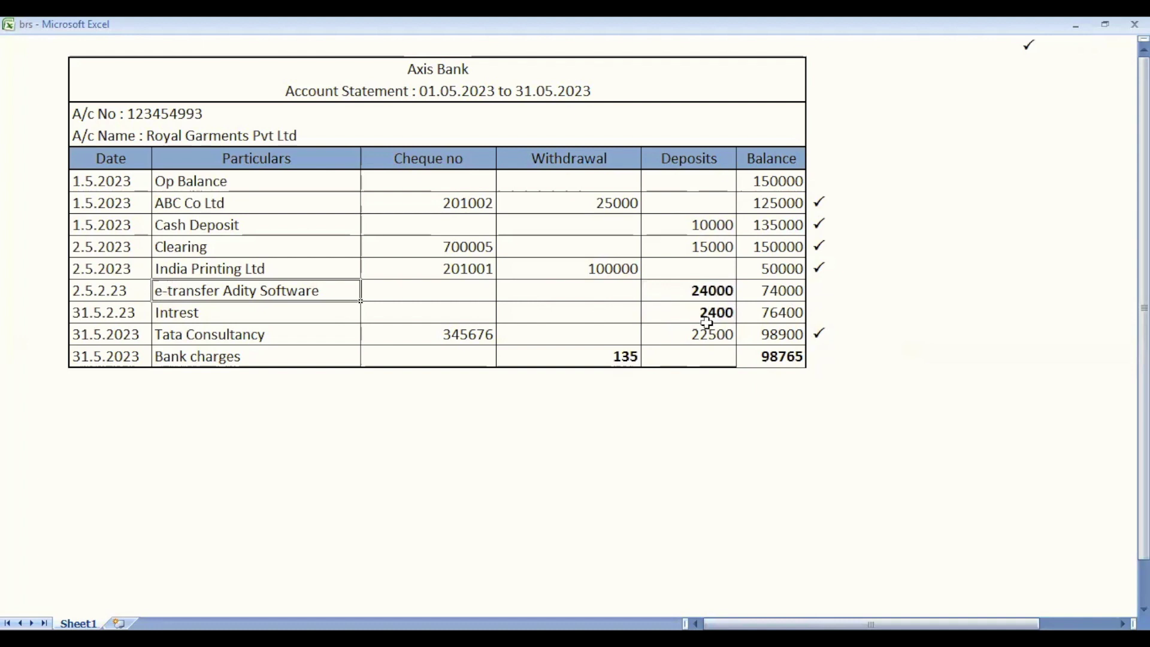
pyautogui.click(96, 291)
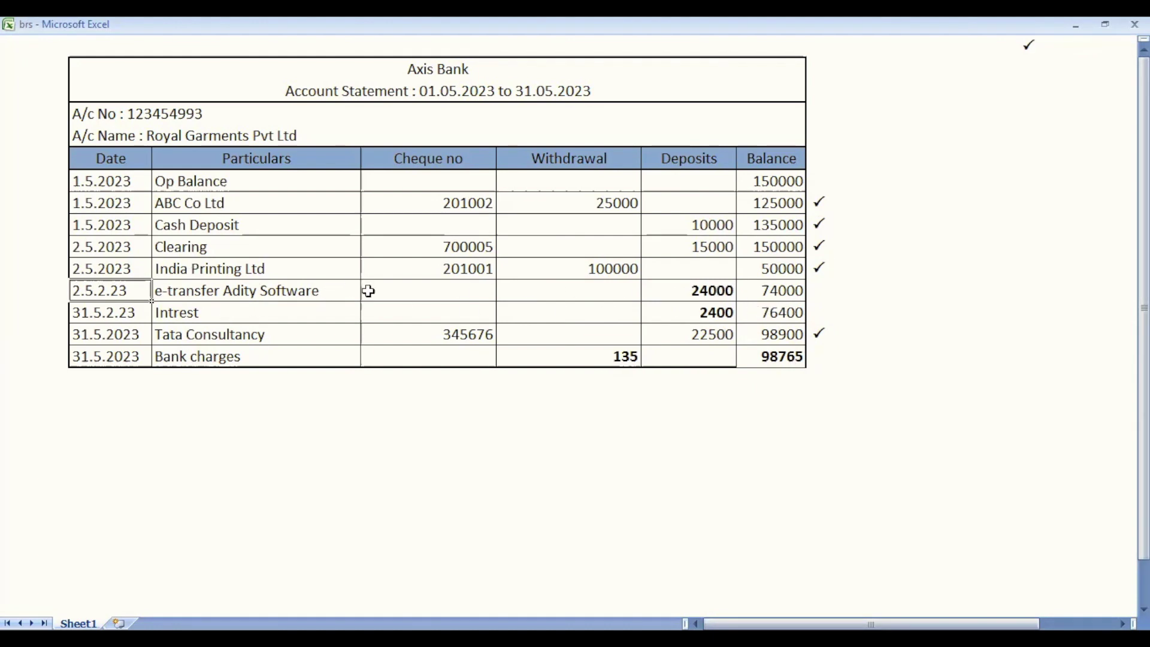
pyautogui.click(418, 296)
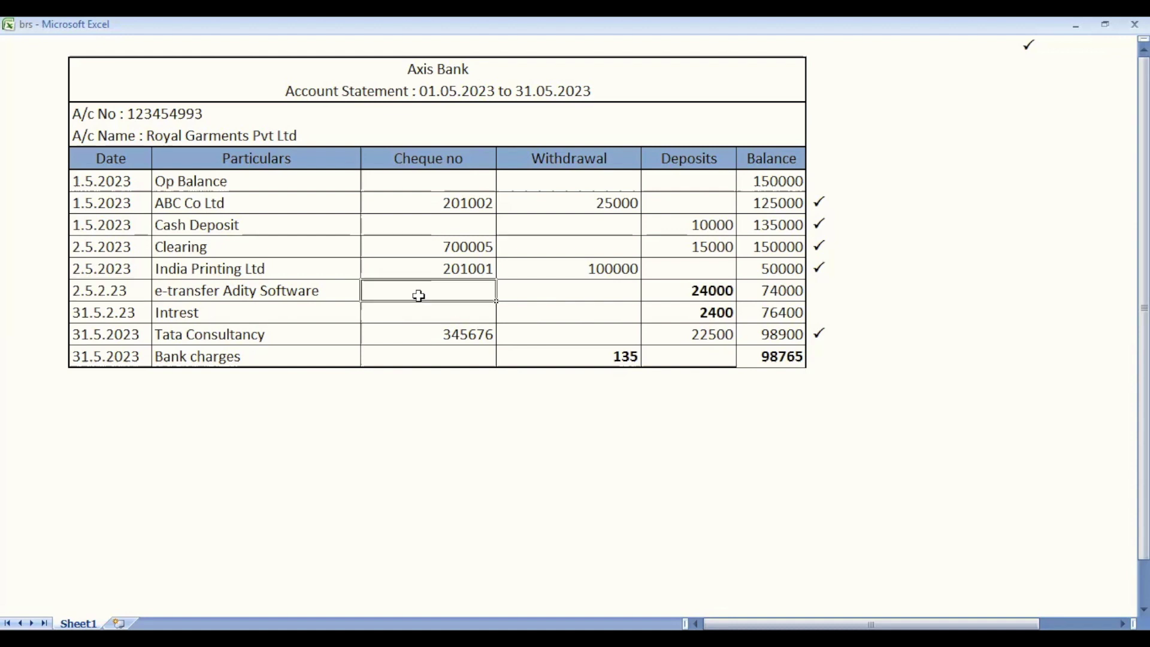
pyautogui.click(726, 290)
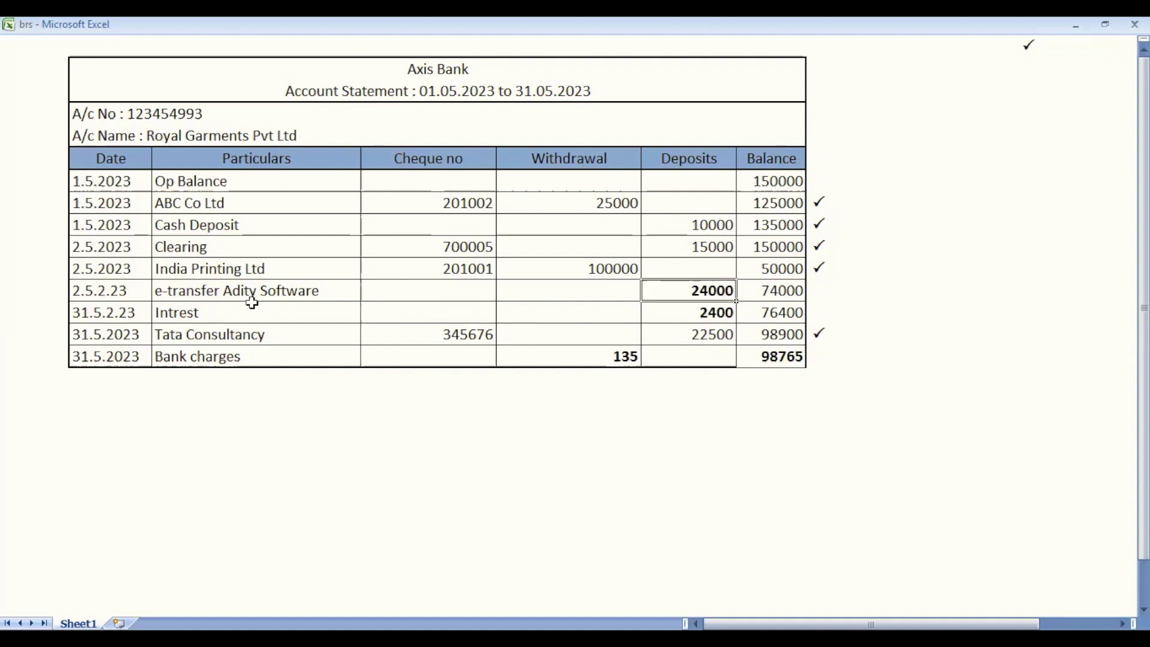
pyautogui.hotkey('alt', 'Tab')
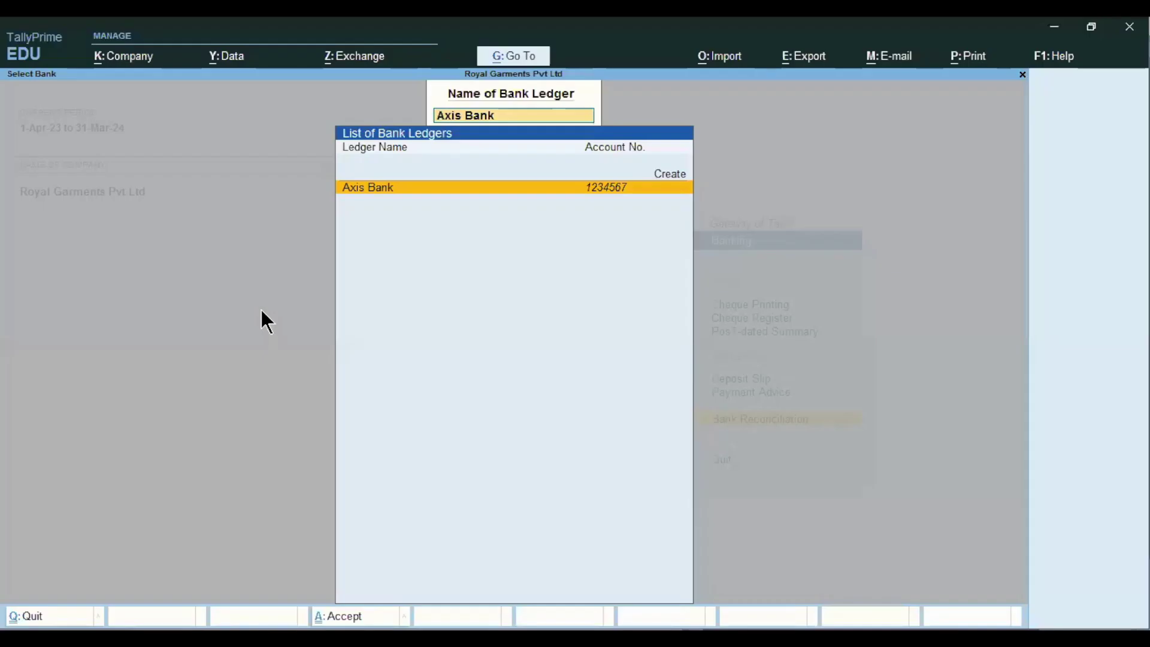
pyautogui.press('Escape')
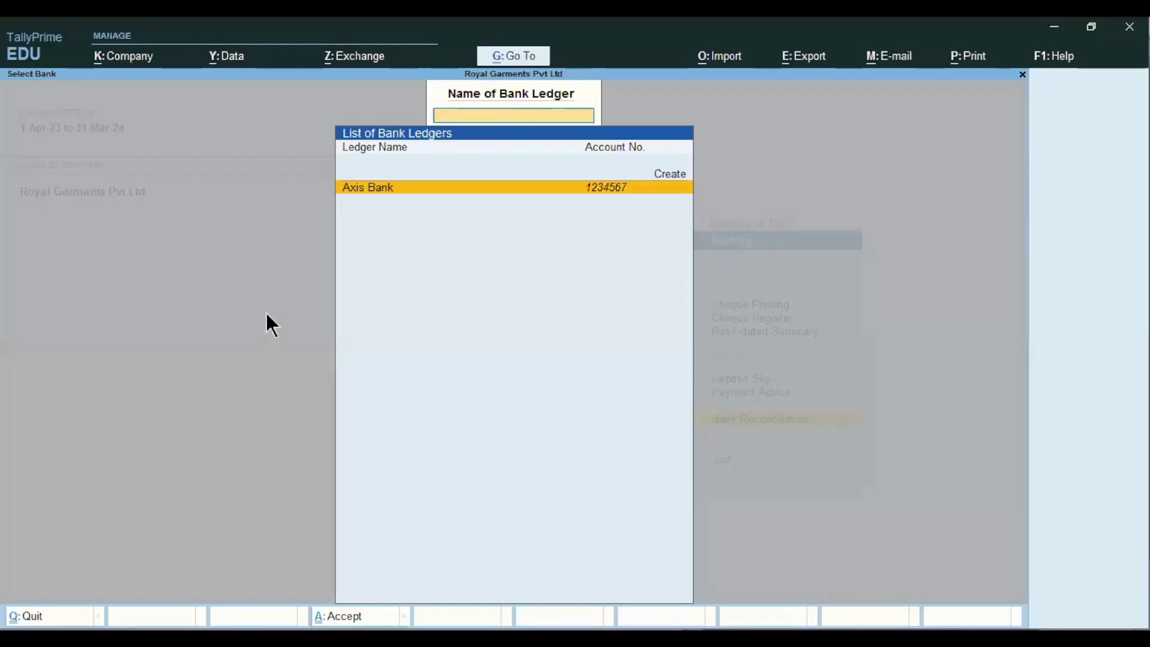
pyautogui.press('Escape')
pyautogui.press('Escape')
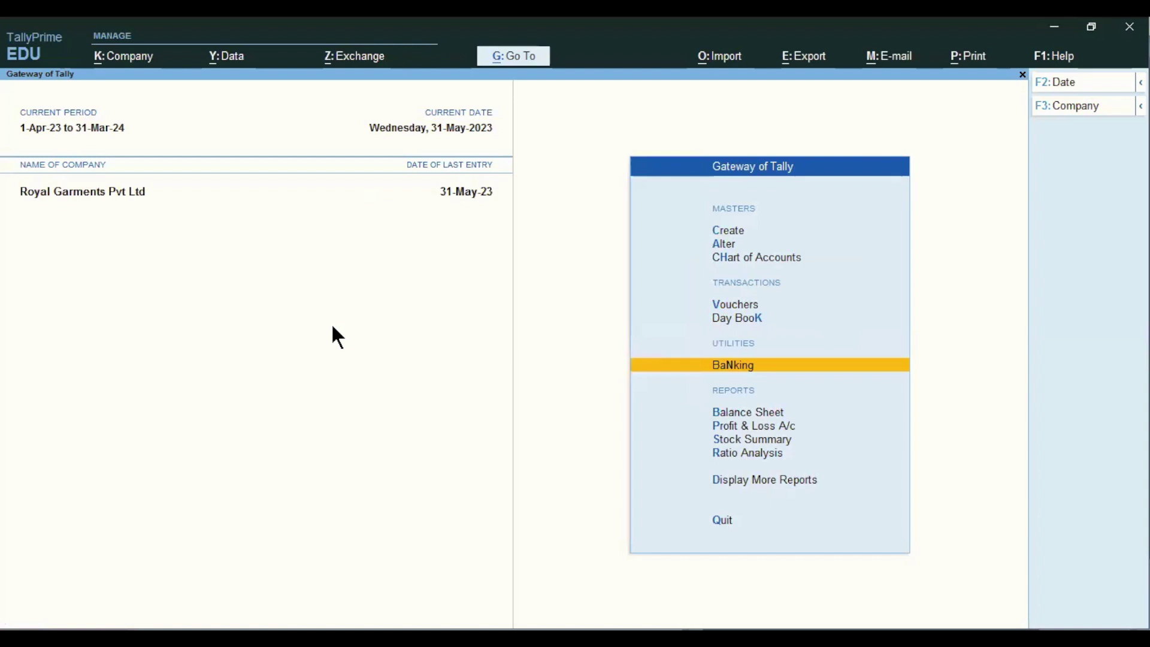
pyautogui.press('Up')
pyautogui.press('Up')
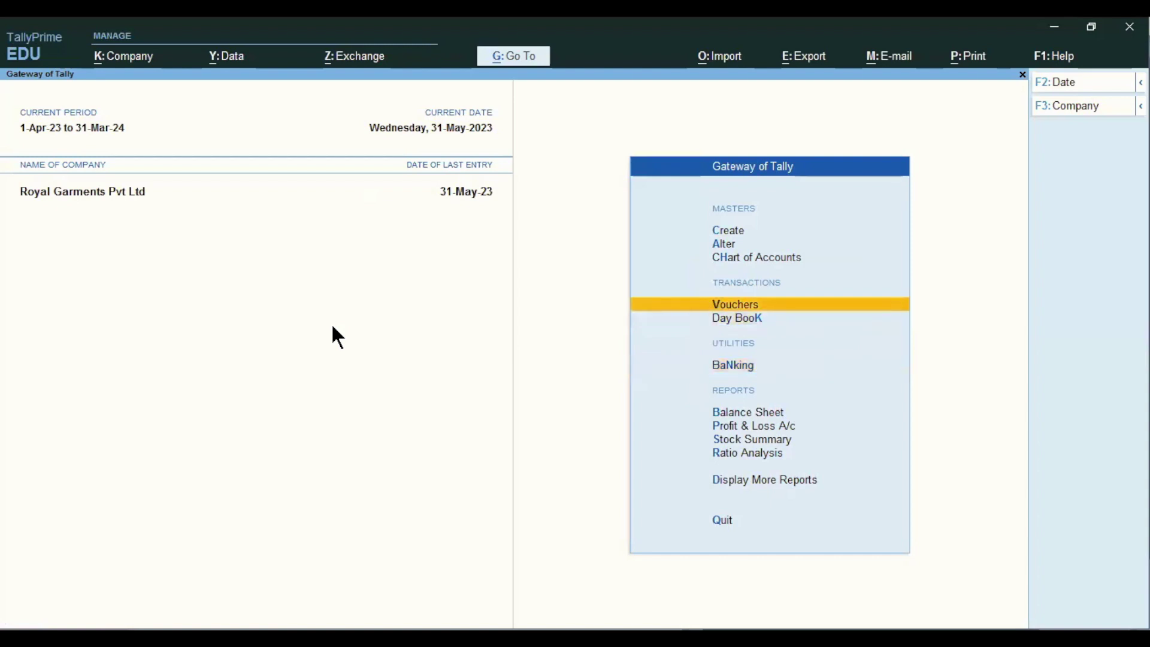
pyautogui.press('Return')
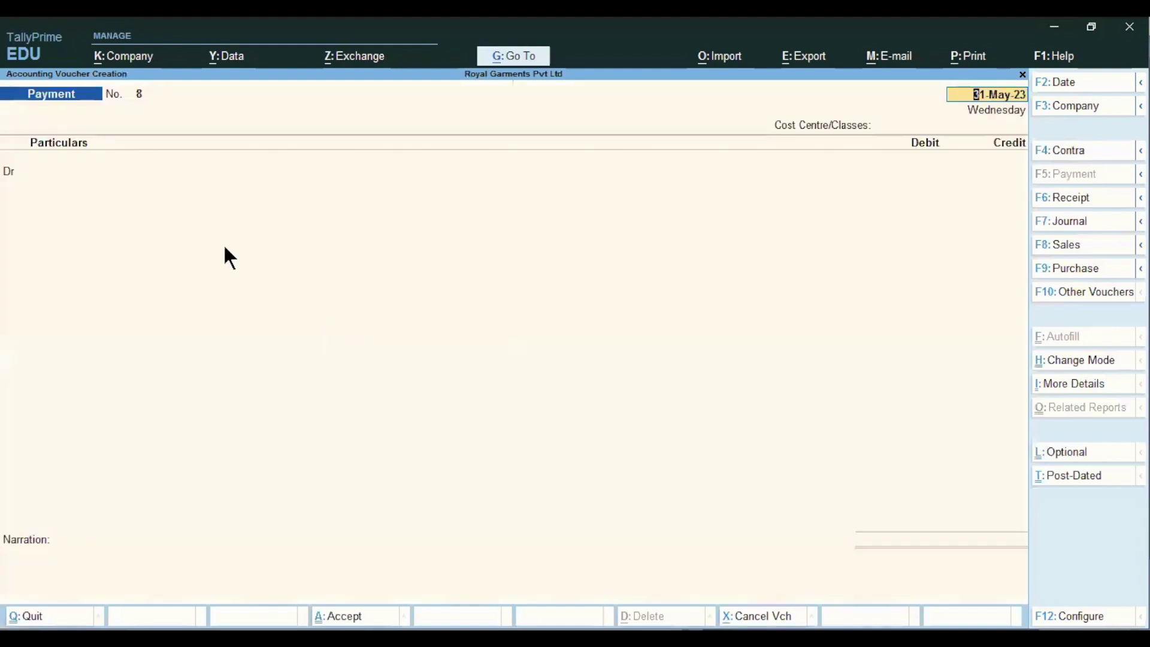
pyautogui.click(1080, 198)
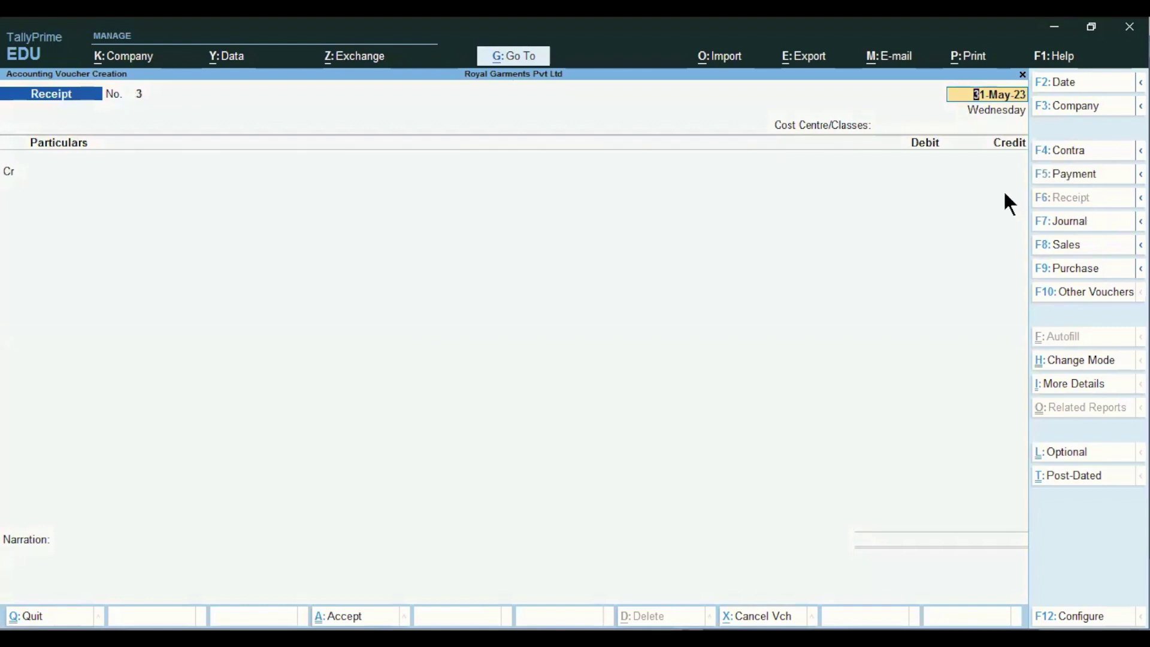
# Step: Set the receipt voucher's date to 2.5.2023 and accept the default cost centre class
pyautogui.press('ctrl')
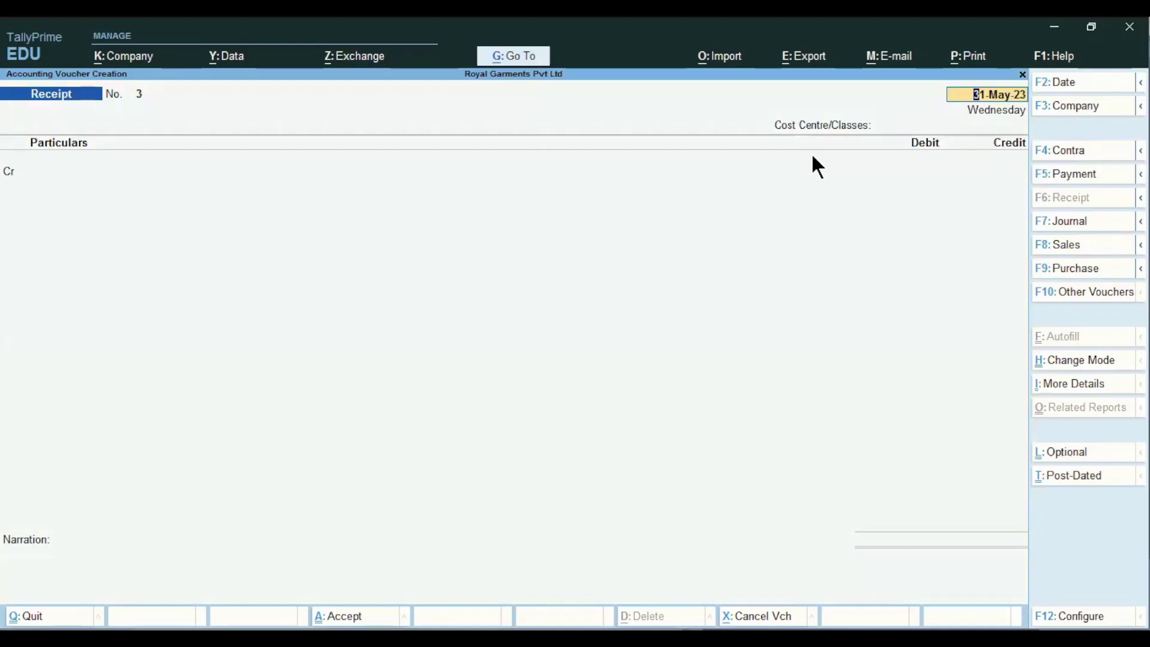
pyautogui.press('BackSpace')
pyautogui.write('2.5.2023')
pyautogui.press('Return')
pyautogui.press('Return')
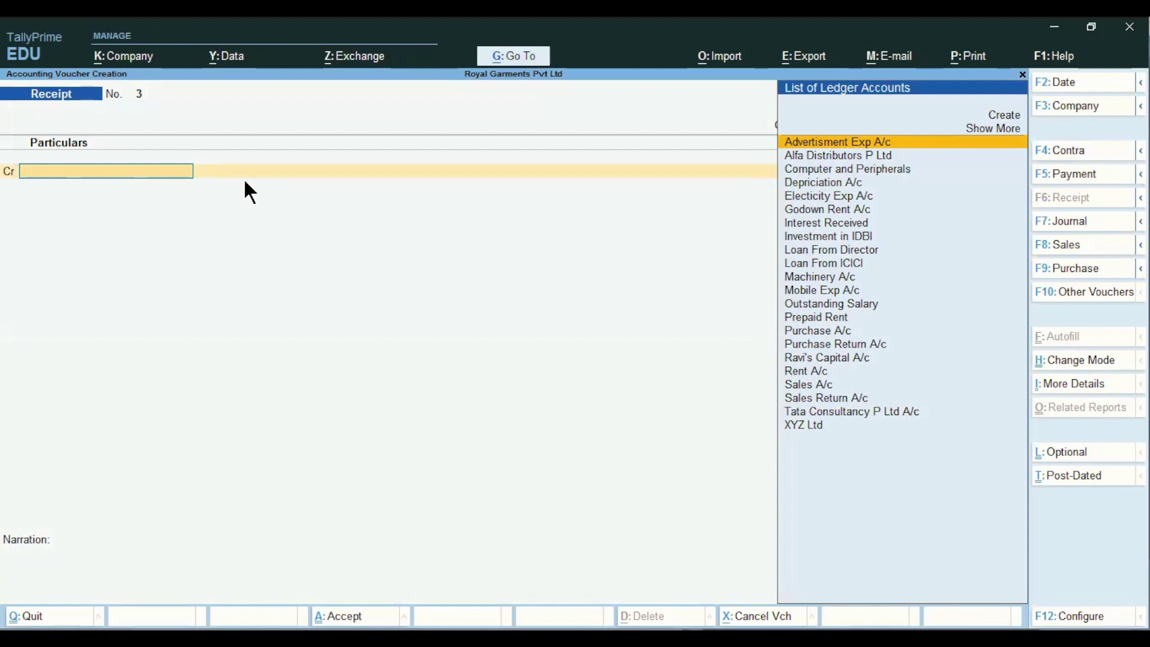
# Step: Create a ledger named Adity Software under Sundry Debtors with bill-by-bill balances maintained, as the receipt's credit account
pyautogui.press('alt')
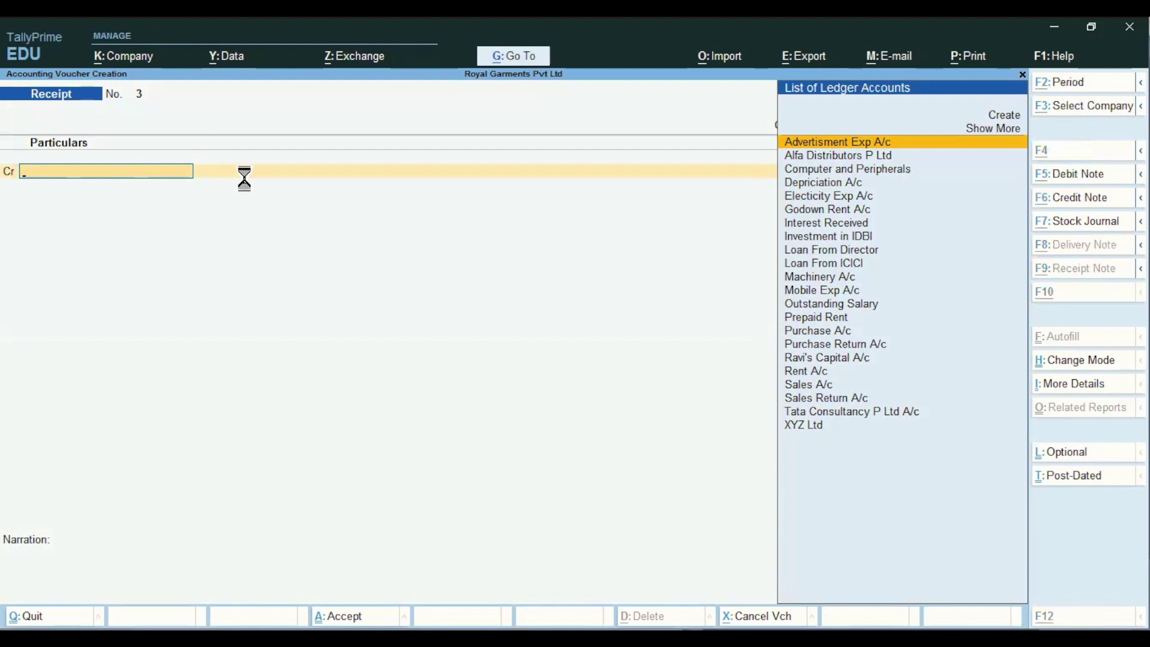
pyautogui.hotkey('alt', 'c')
pyautogui.write('Adity')
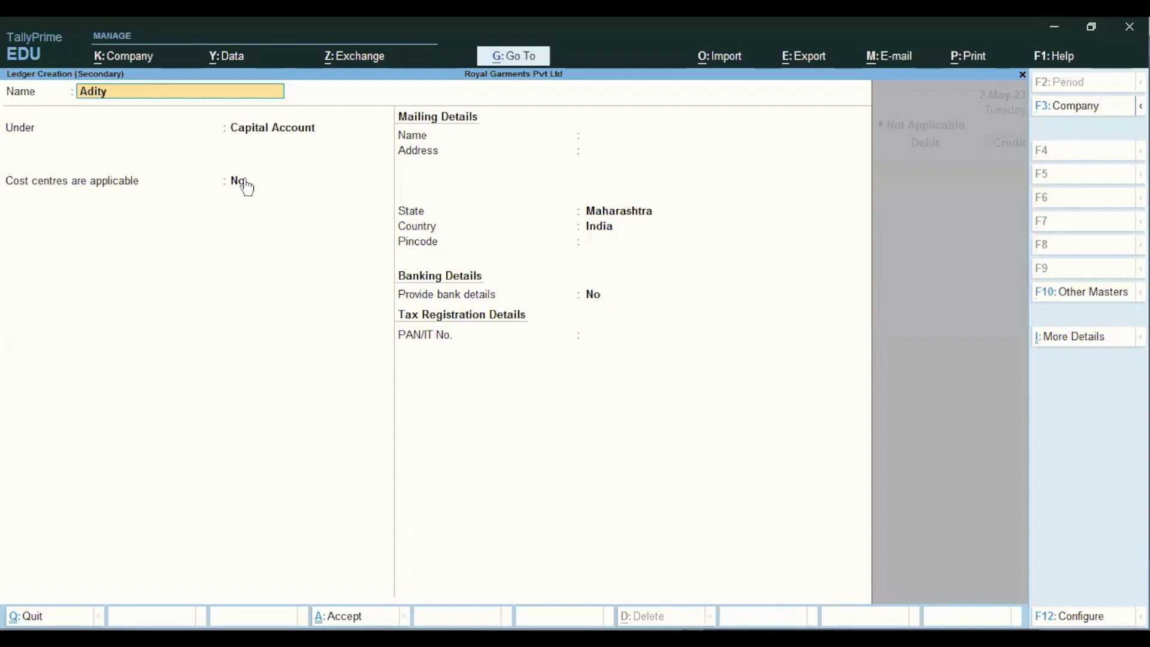
pyautogui.write(' Software')
pyautogui.press('Return')
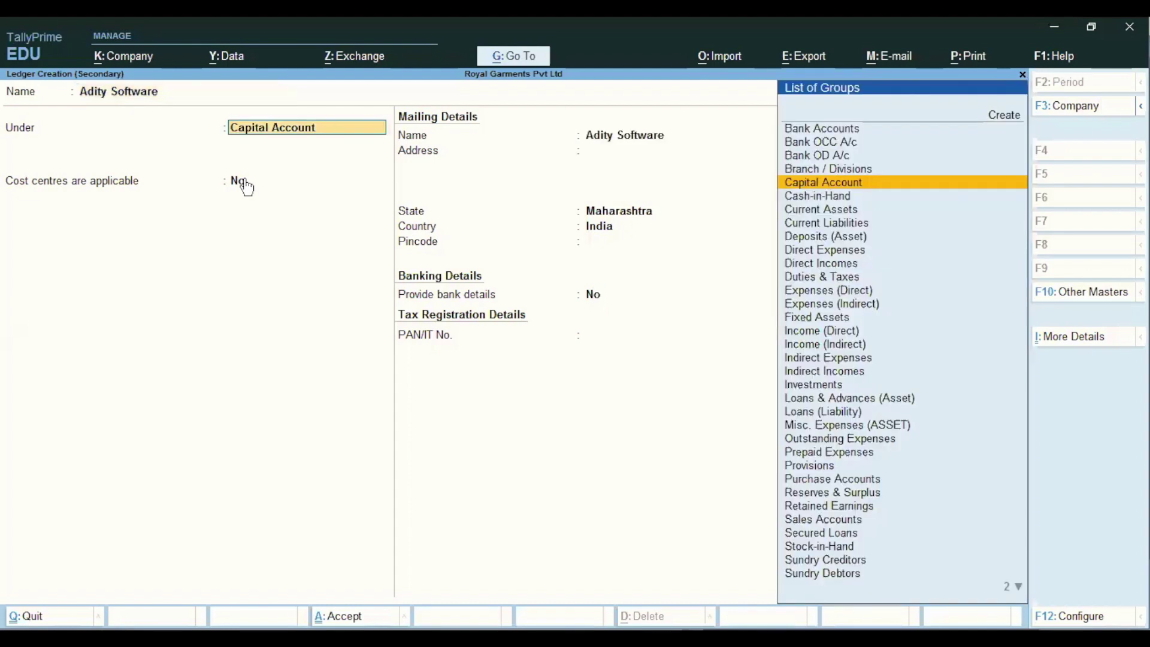
pyautogui.write('Deb')
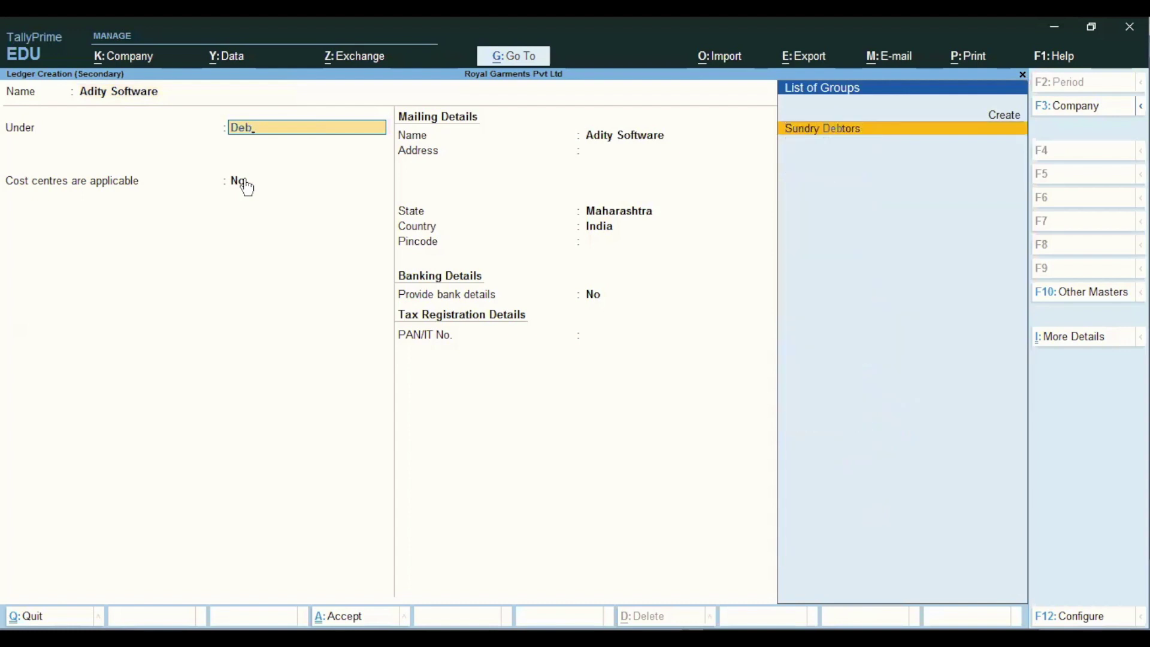
pyautogui.click(245, 183)
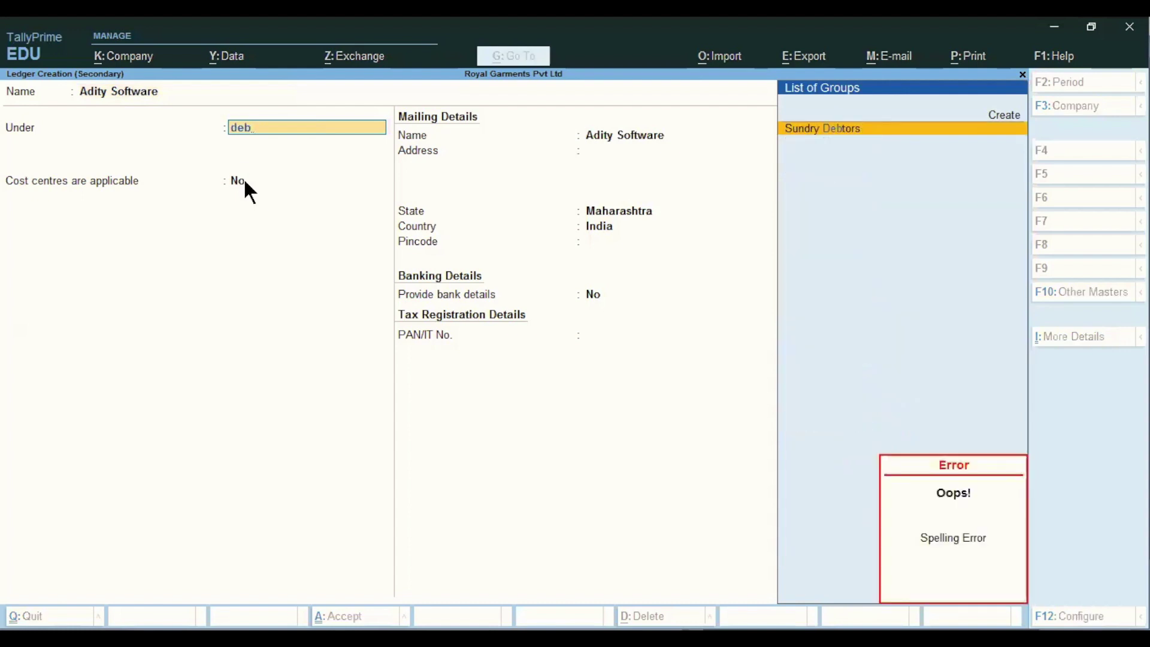
pyautogui.press('Return')
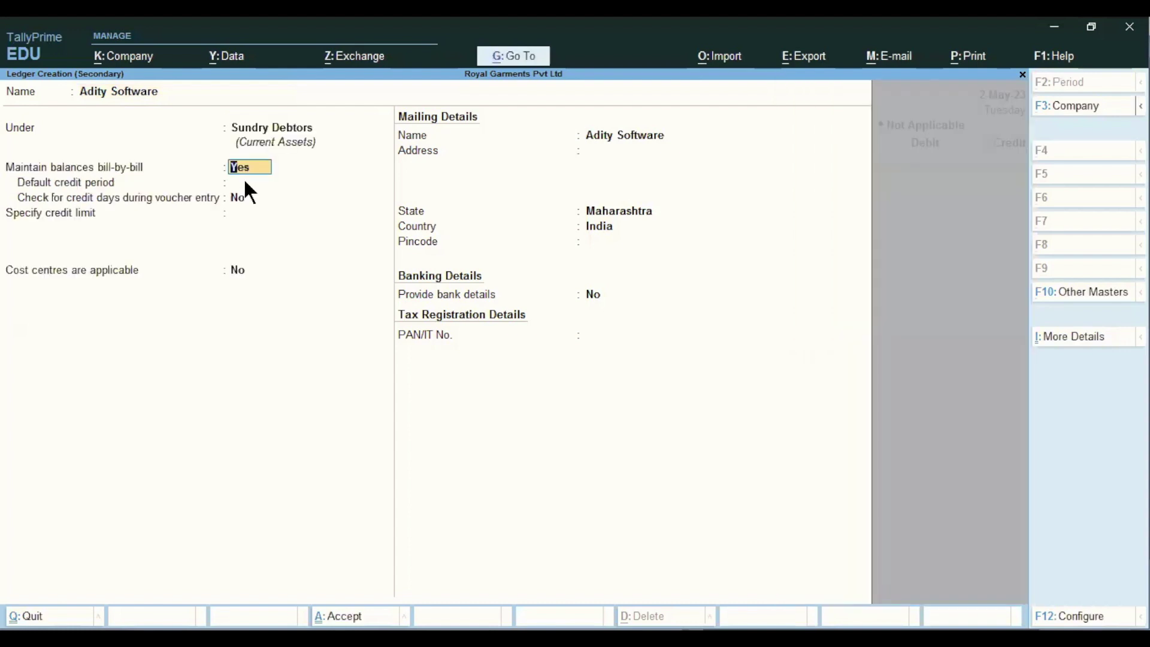
pyautogui.press('Return')
pyautogui.press('Return')
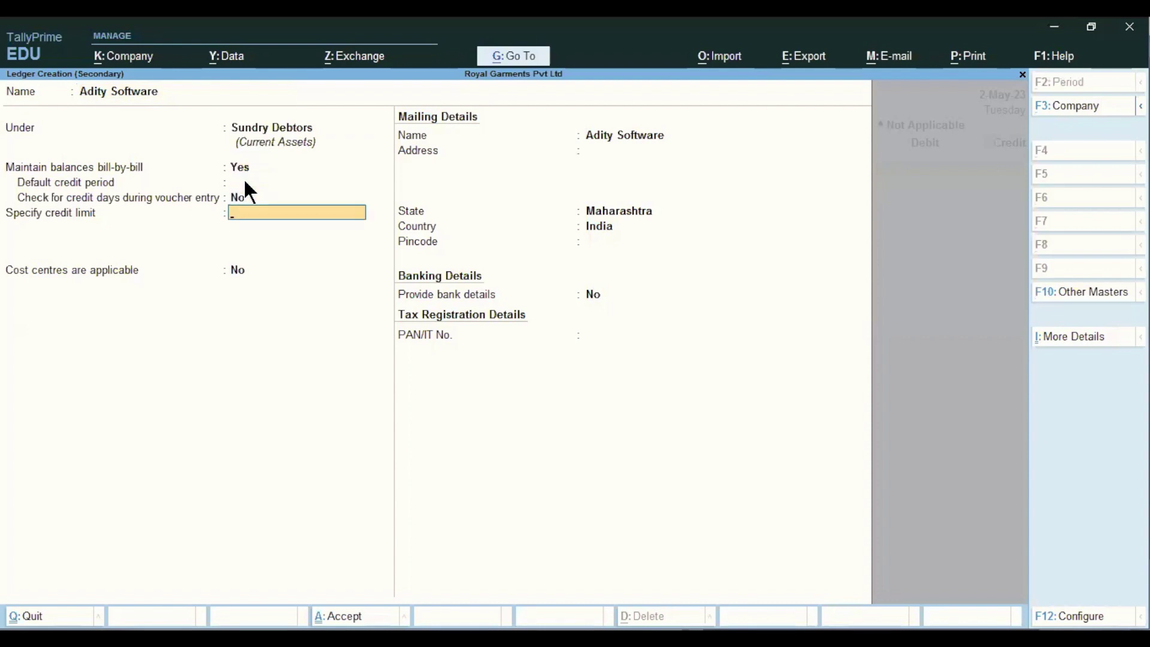
pyautogui.press('Return')
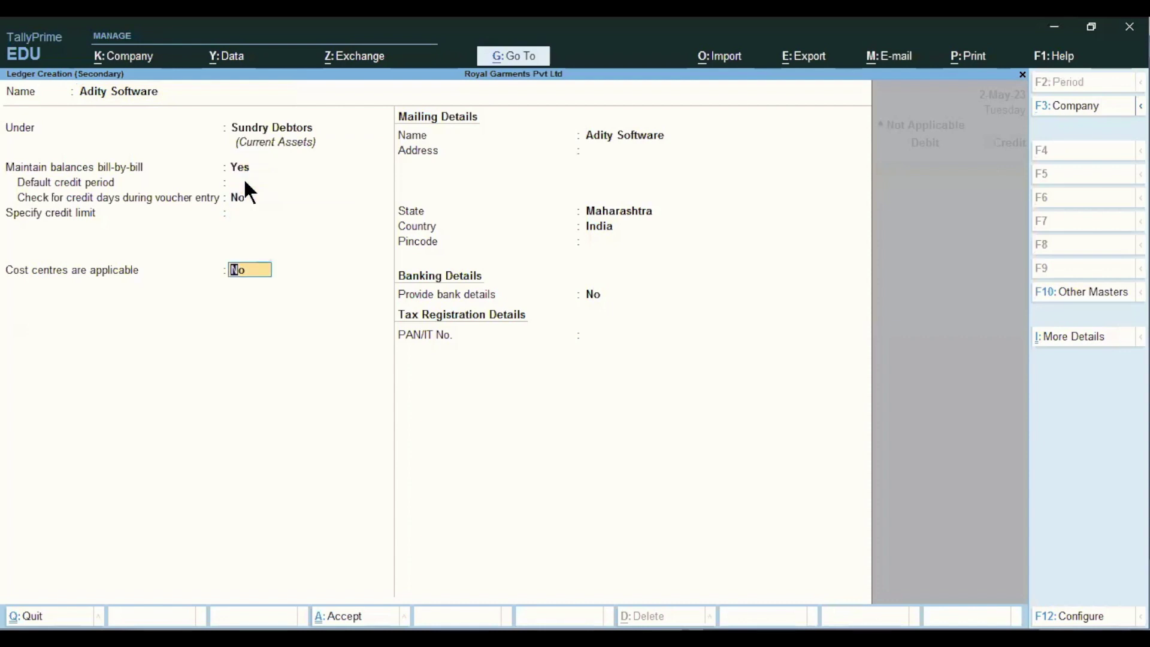
pyautogui.press('ctrl')
pyautogui.hotkey('ctrl', 'a')
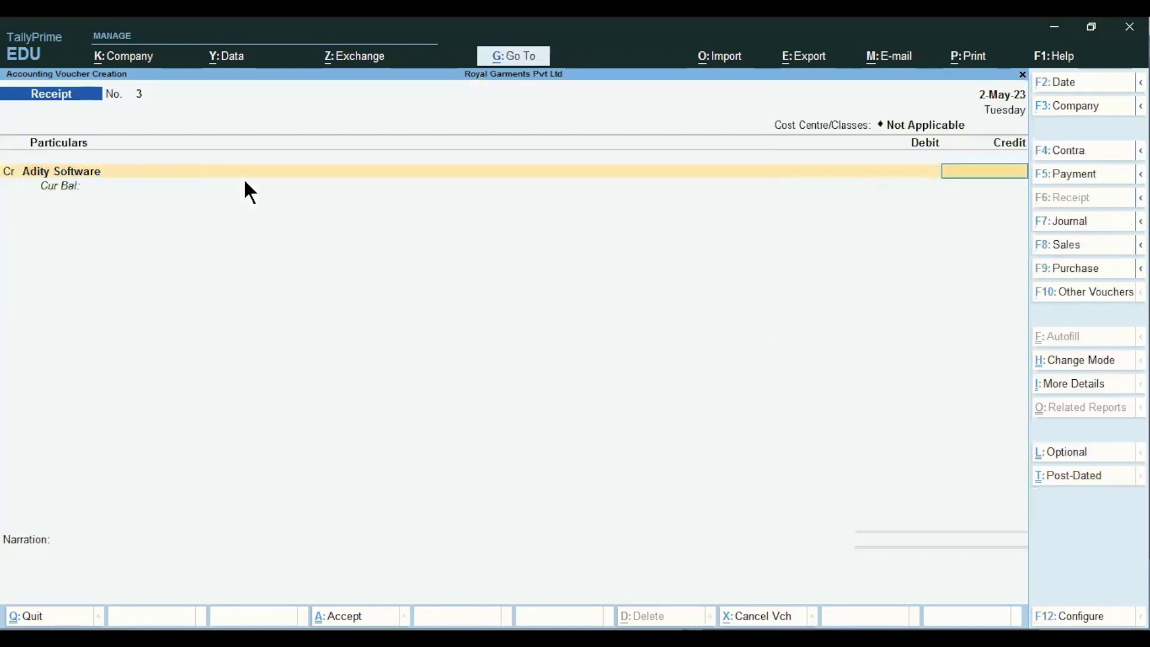
# Step: Check the e-transfer amount in the Excel statement and credit Adity Software with 24000 in the receipt voucher
pyautogui.hotkey('alt', 'Tab')
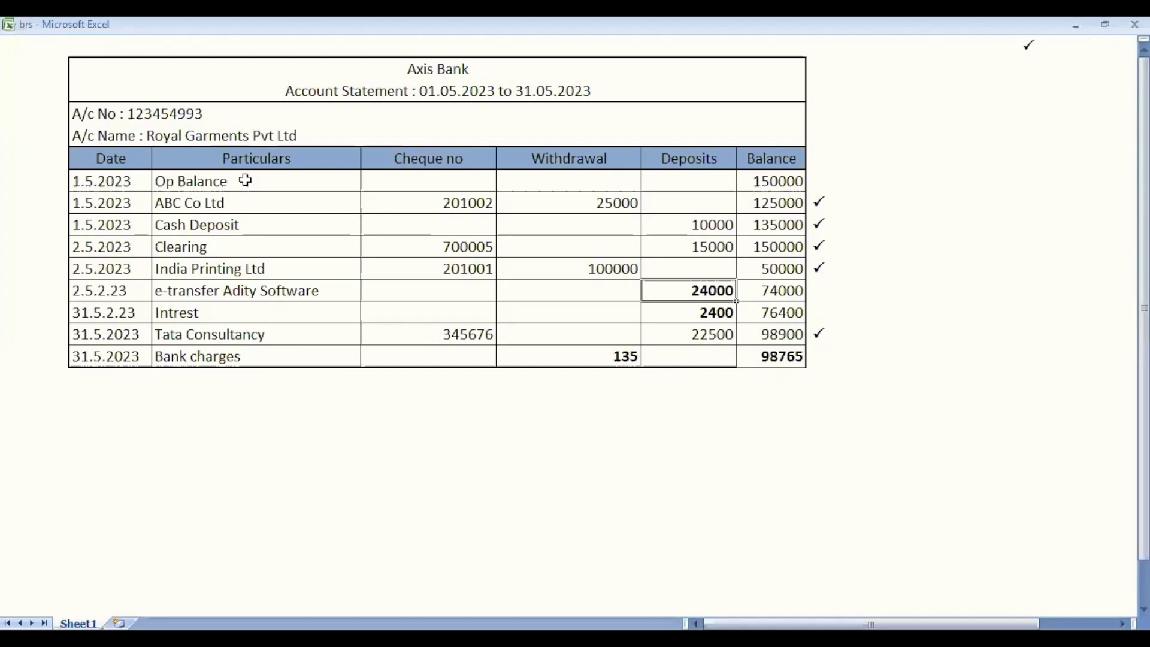
pyautogui.hotkey('alt', 'Tab')
pyautogui.write('24000')
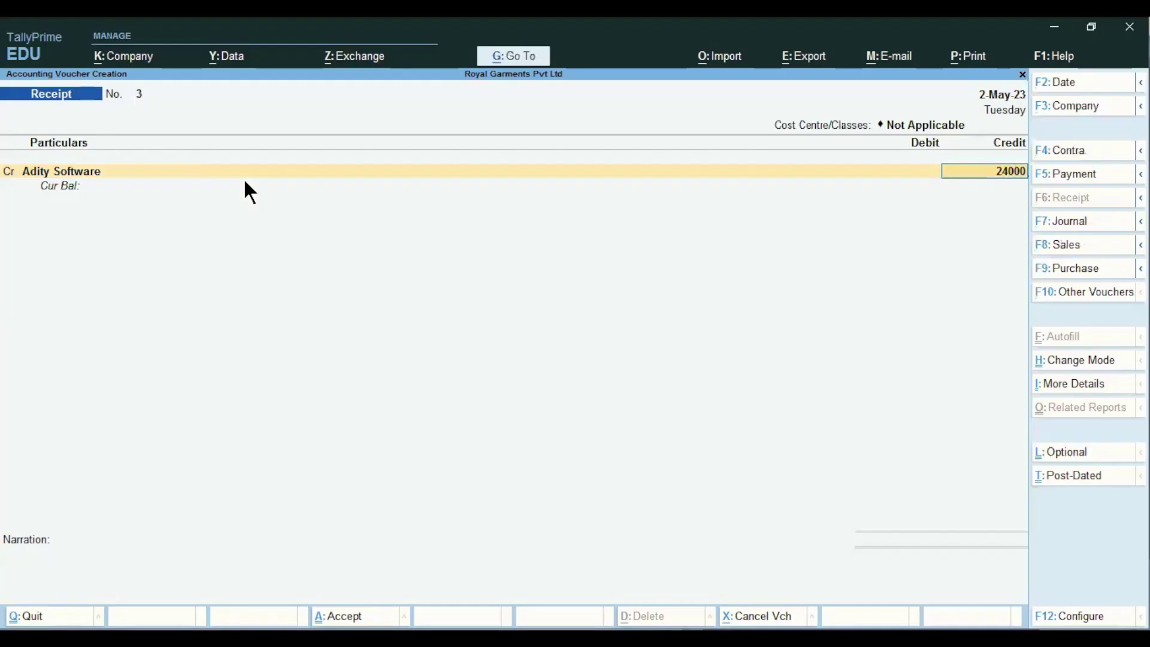
pyautogui.press('Return')
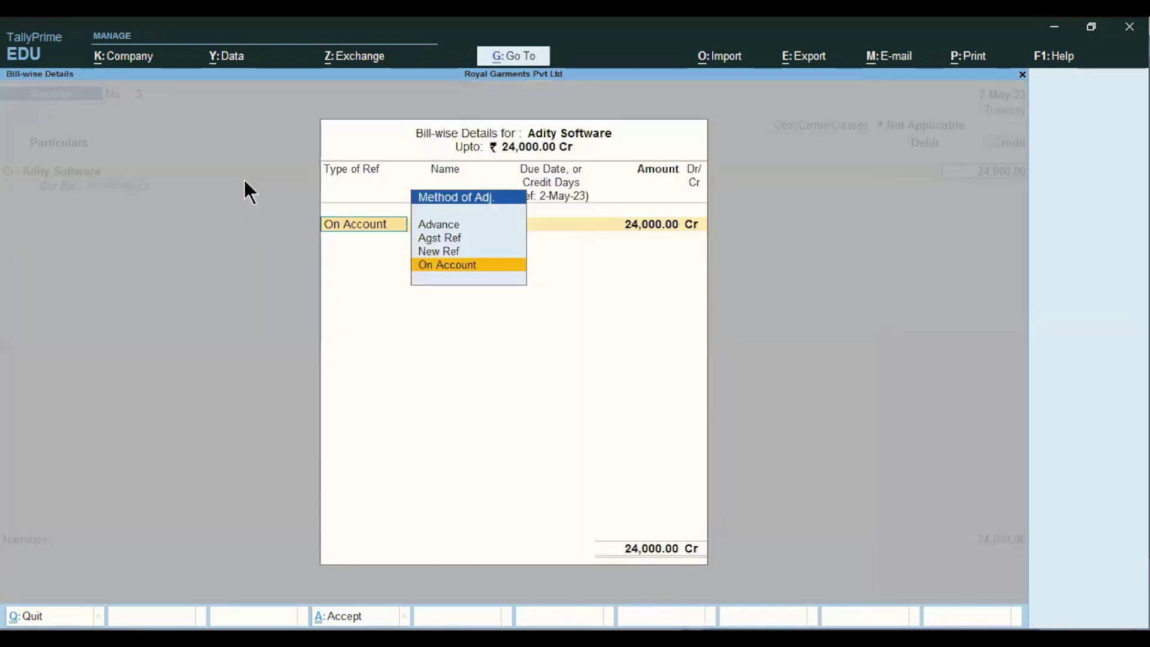
# Step: Record the Adity Software receipt bill-wise as an Advance with the reference name Adv-1
pyautogui.press('Up')
pyautogui.press('Up')
pyautogui.press('Up')
pyautogui.press('Return')
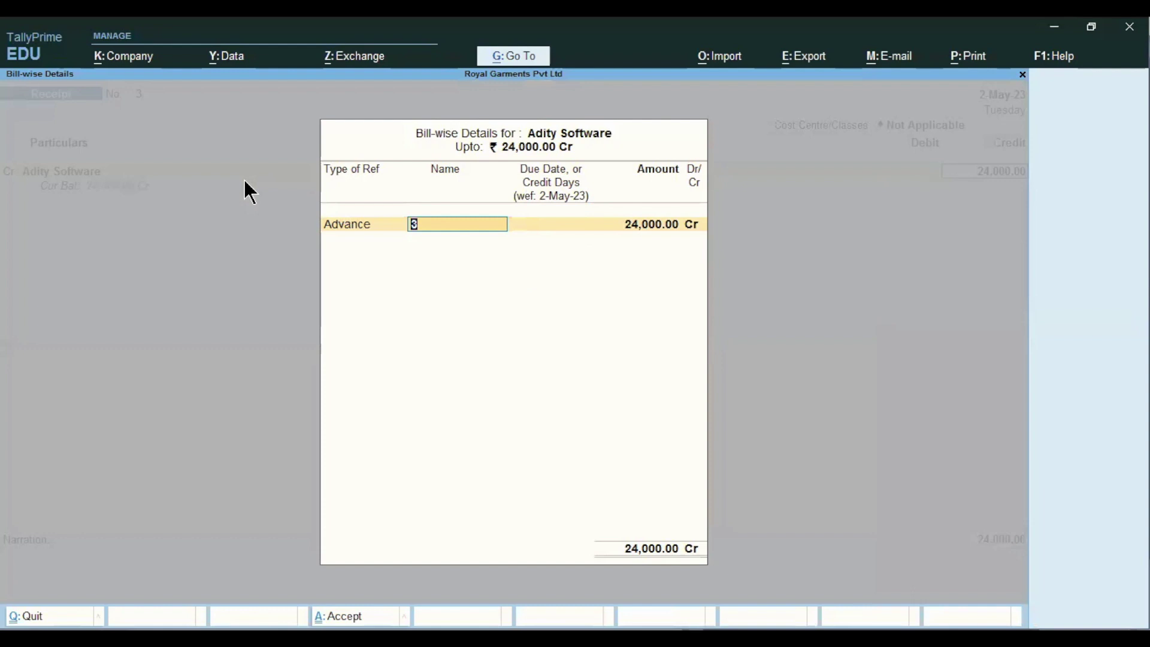
pyautogui.write('Adv-1')
pyautogui.press('Return')
pyautogui.press('Return')
pyautogui.press('Return')
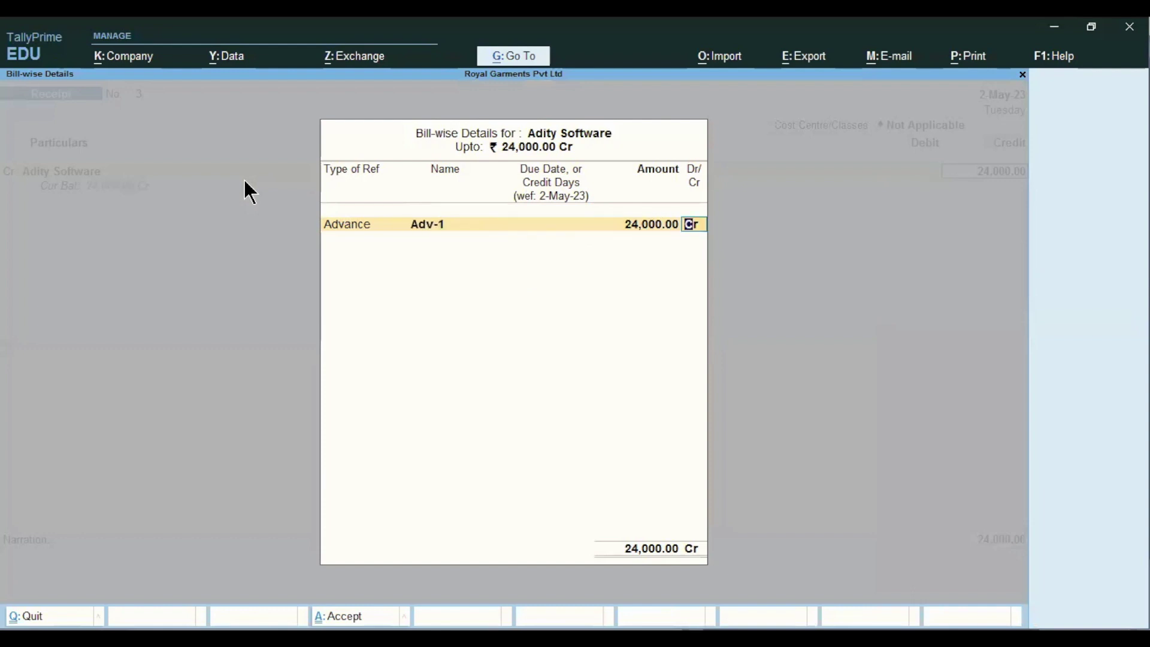
pyautogui.press('Return')
# Step: Debit Axis Bank with 24000 in the receipt voucher and allocate it as an e-Fund Transfer dated 2-May-23
pyautogui.write('Ax')
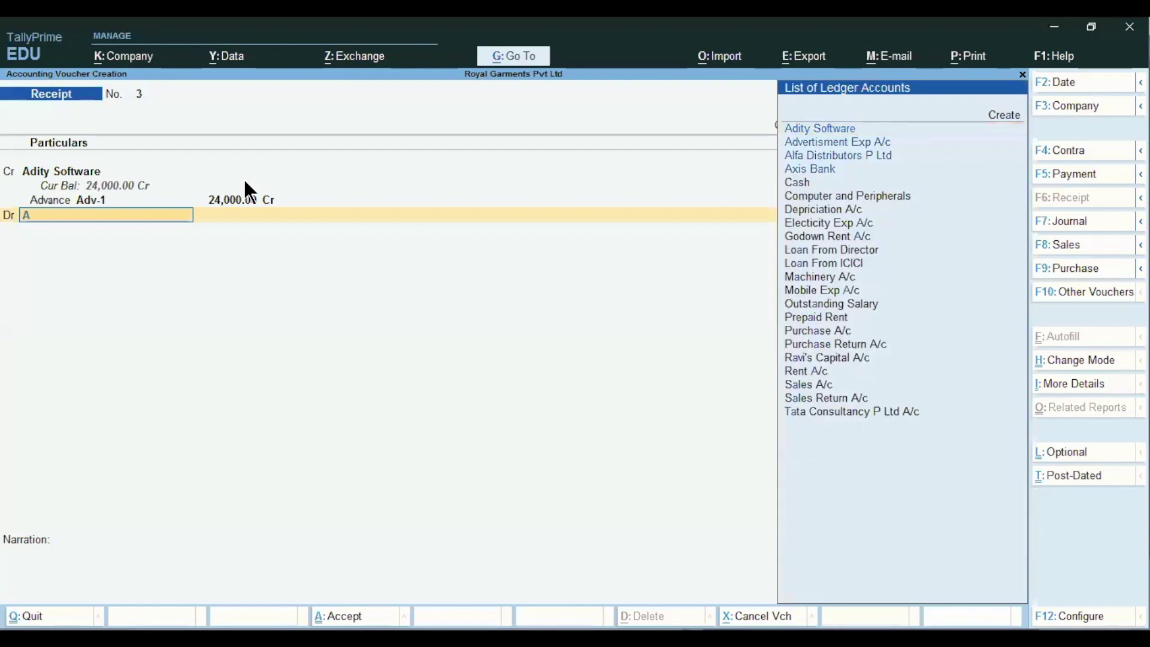
pyautogui.press('Return')
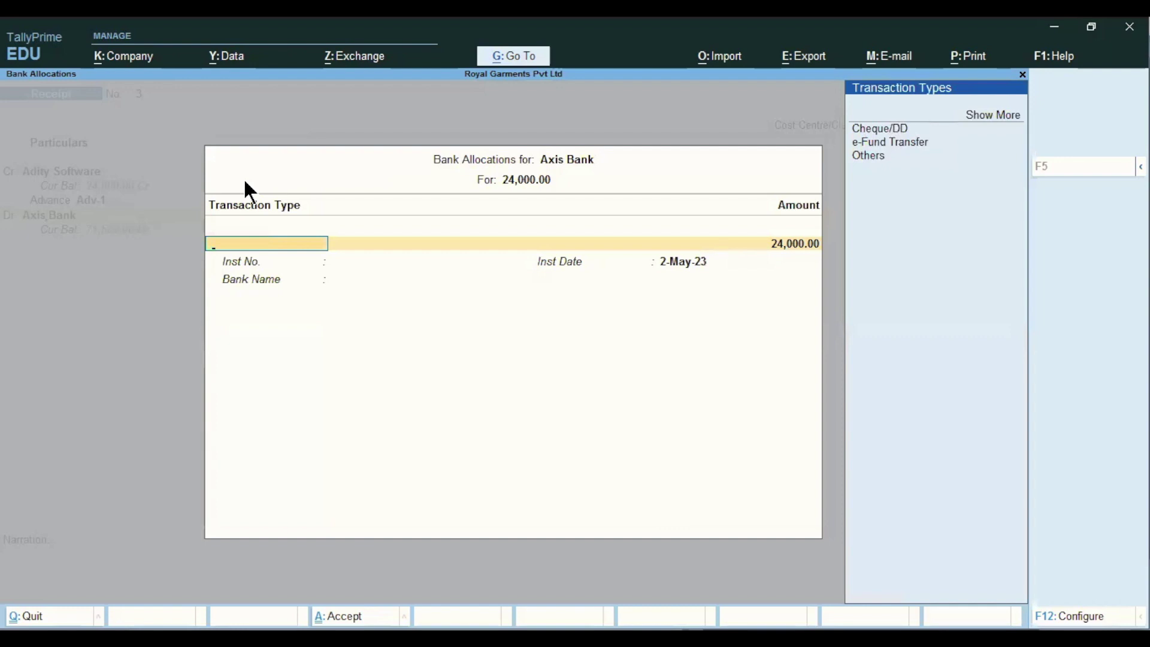
pyautogui.press('Down')
pyautogui.press('Return')
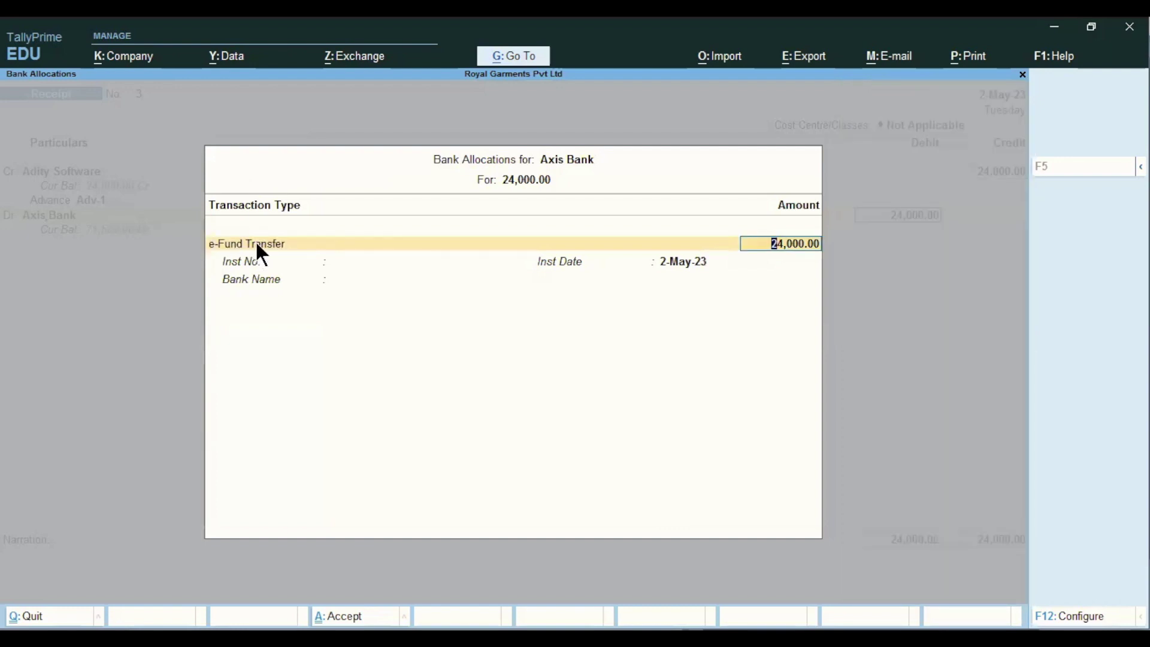
pyautogui.press('Return')
pyautogui.press('Return')
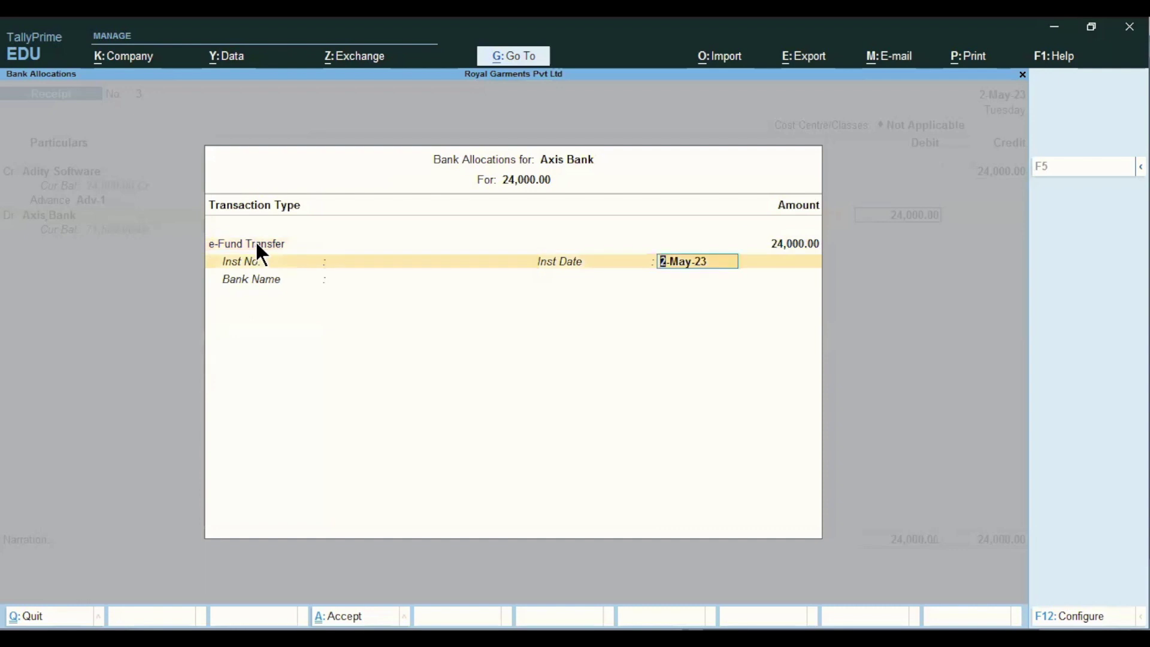
pyautogui.press('Return')
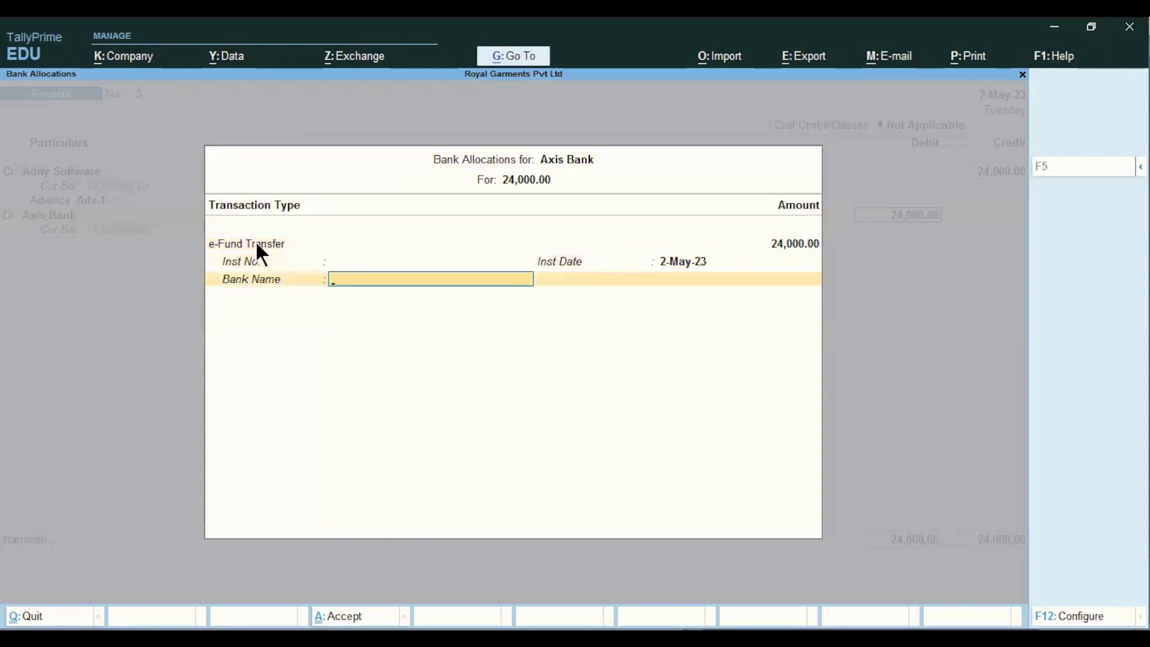
pyautogui.press('Return')
# Step: Add the narration "being adv recd from debtor" and save the Adity Software receipt voucher
pyautogui.write('being a')
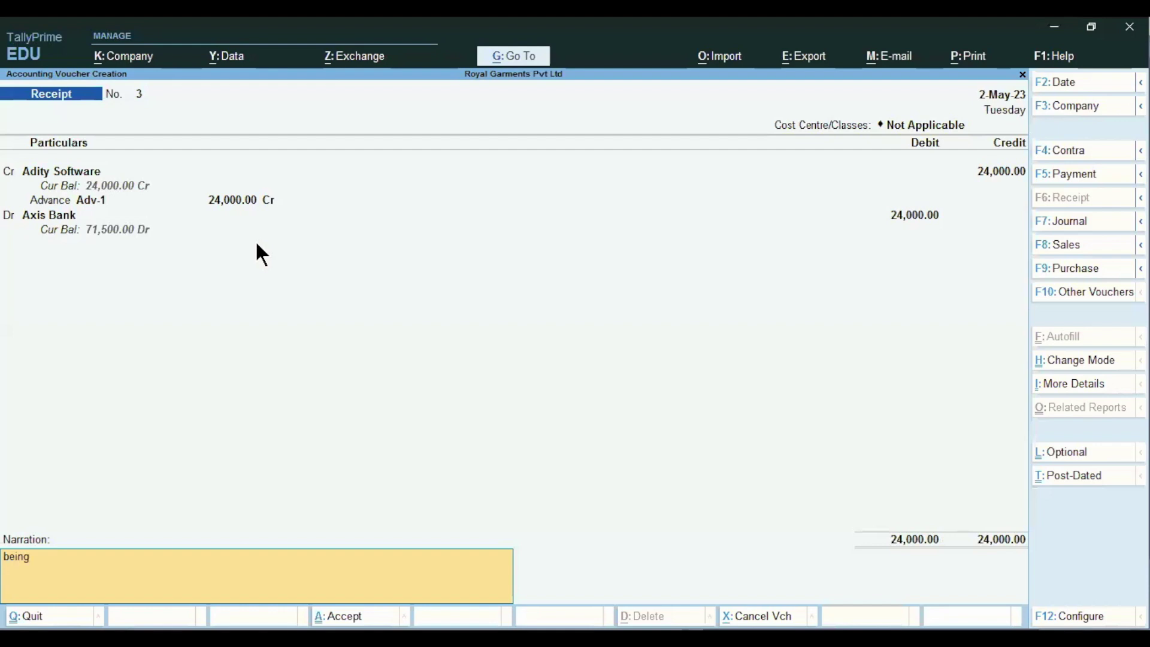
pyautogui.write('dv recd')
pyautogui.write(' from debtor')
pyautogui.press('Return')
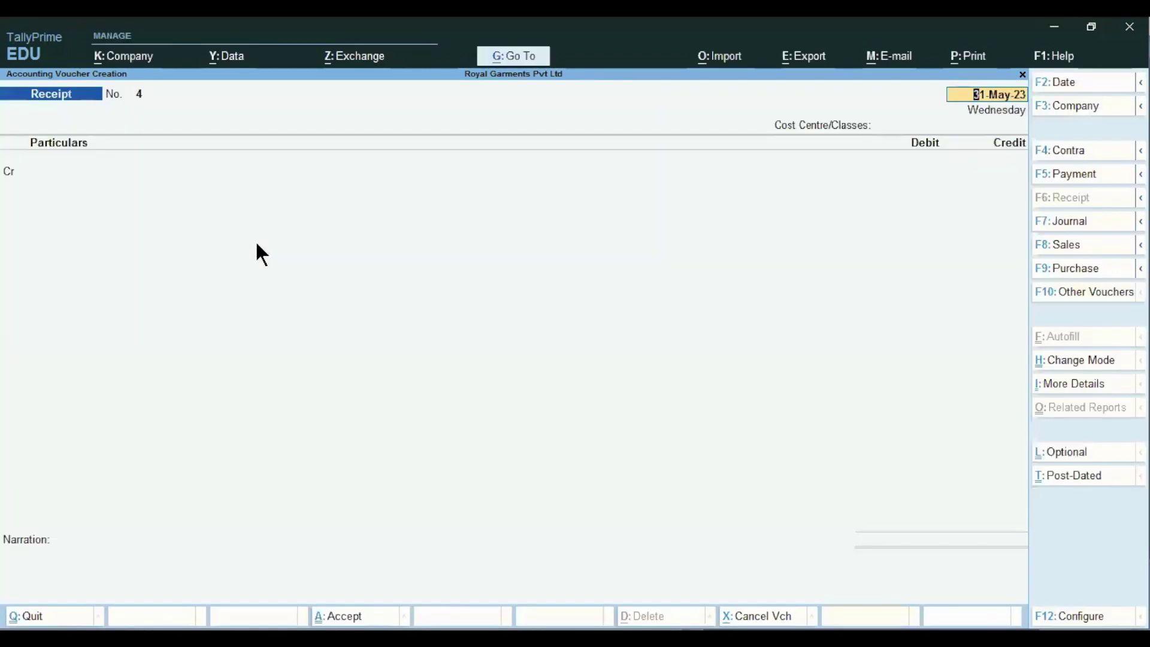
# Step: Check the interest entry in the Excel statement and credit Interest Received with 2400 in a receipt dated 31-May-23, accepting the cost allocation
pyautogui.hotkey('alt', 'Tab')
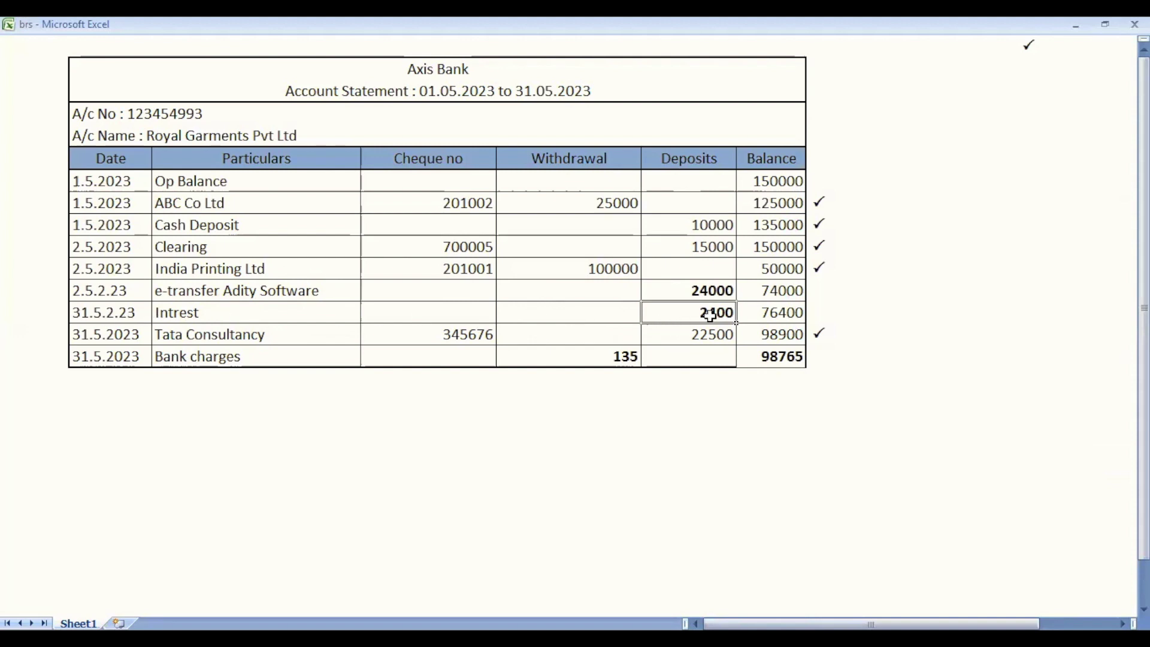
pyautogui.hotkey('alt', 'Tab')
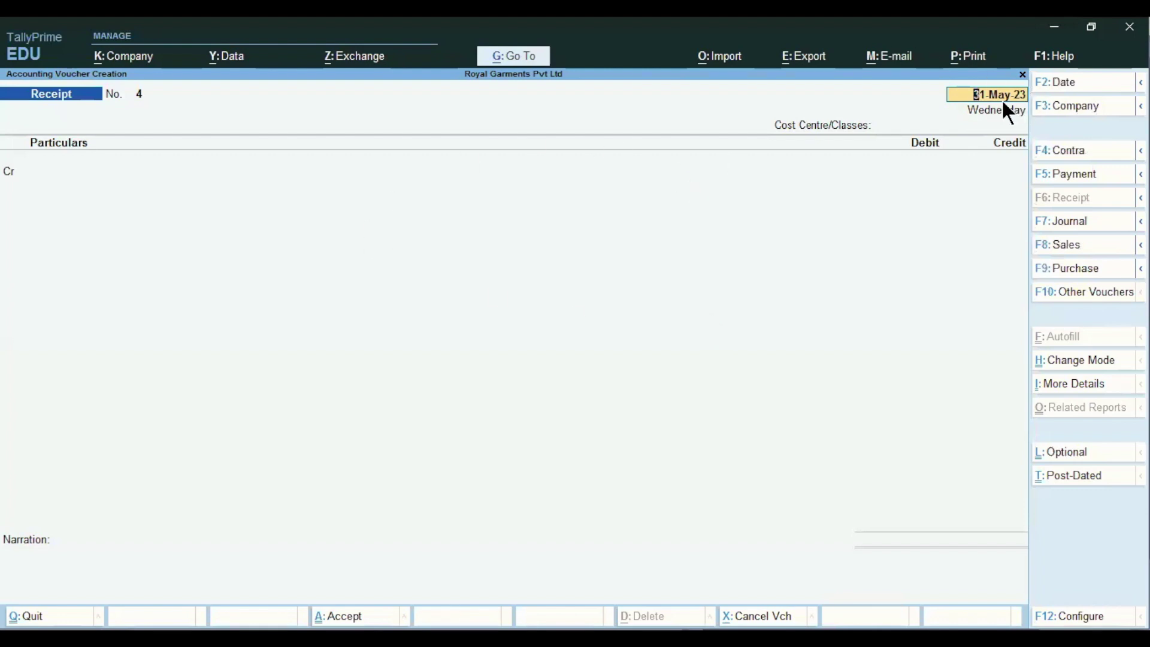
pyautogui.press('Return')
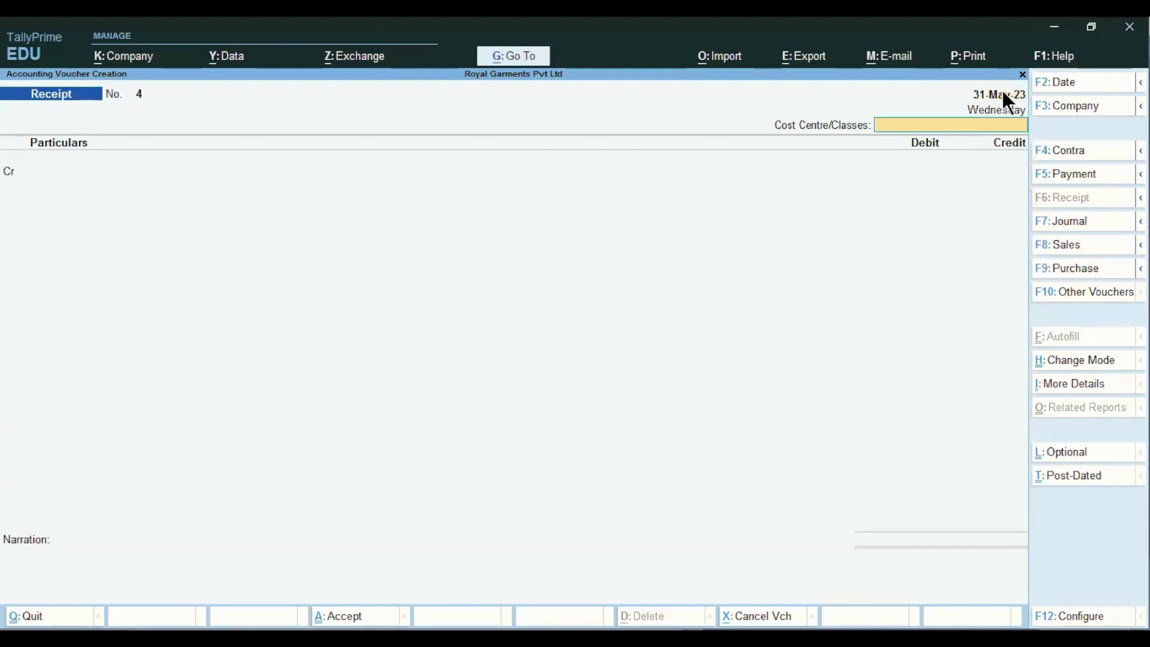
pyautogui.press('Return')
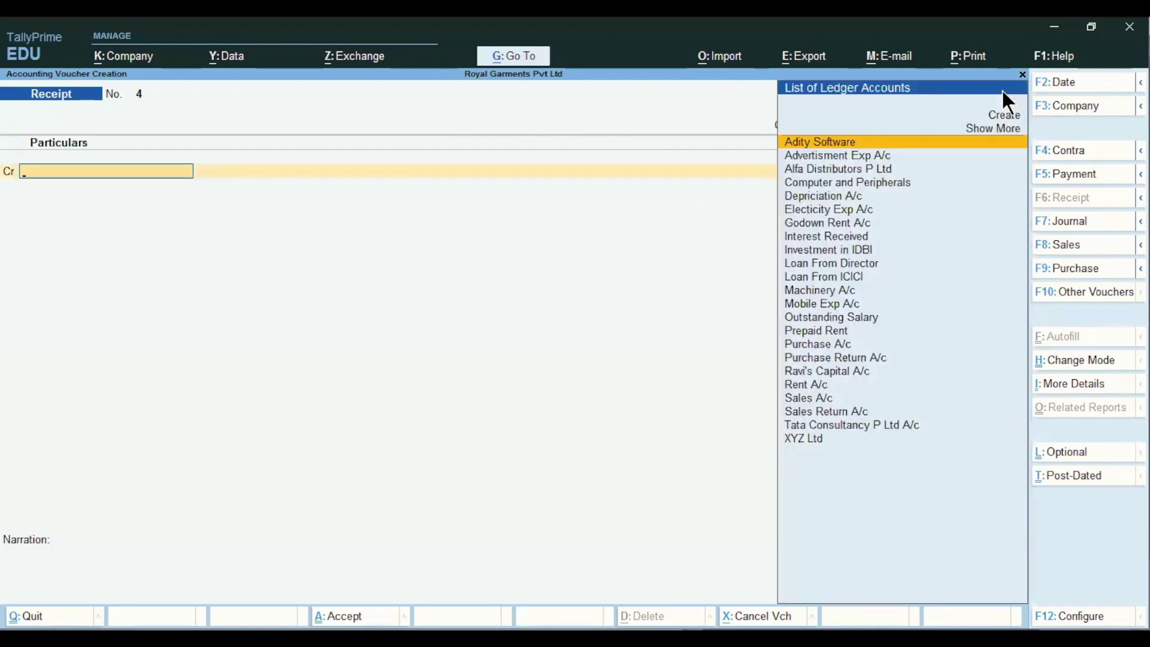
pyautogui.write('Int')
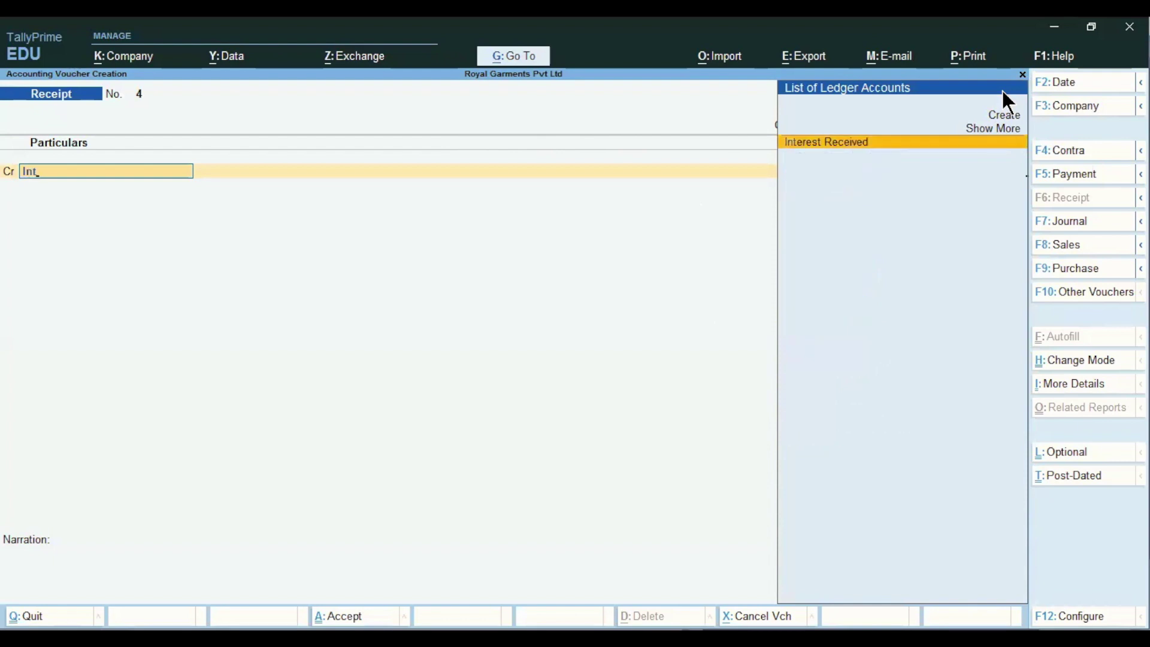
pyautogui.press('Return')
pyautogui.write('2400')
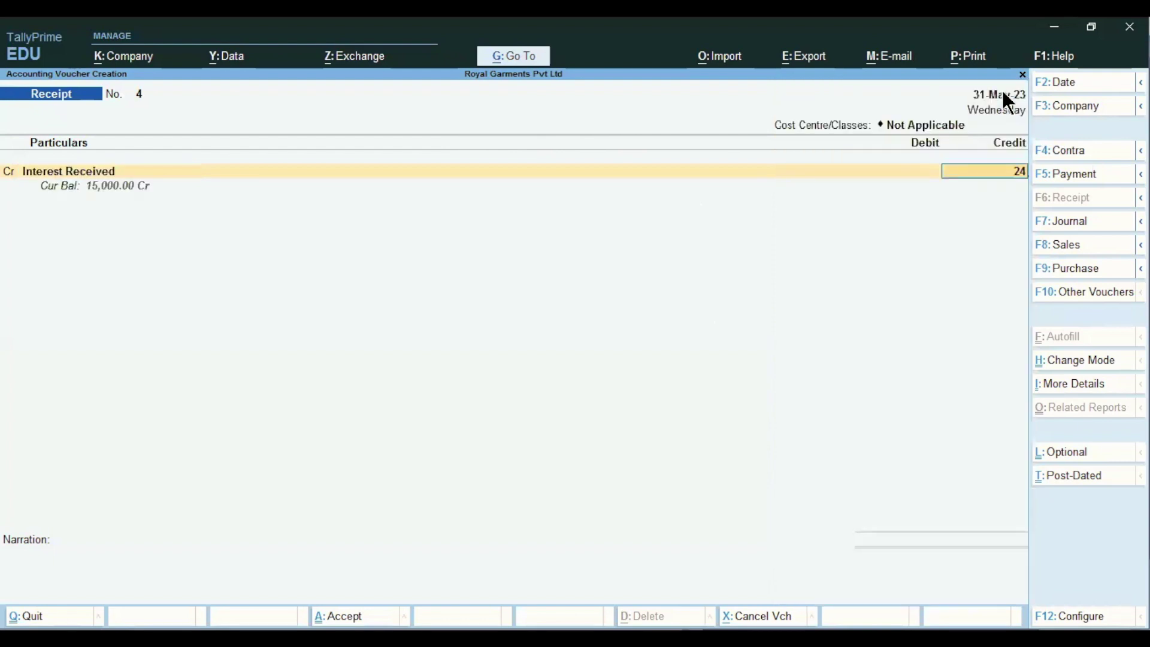
pyautogui.press('Return')
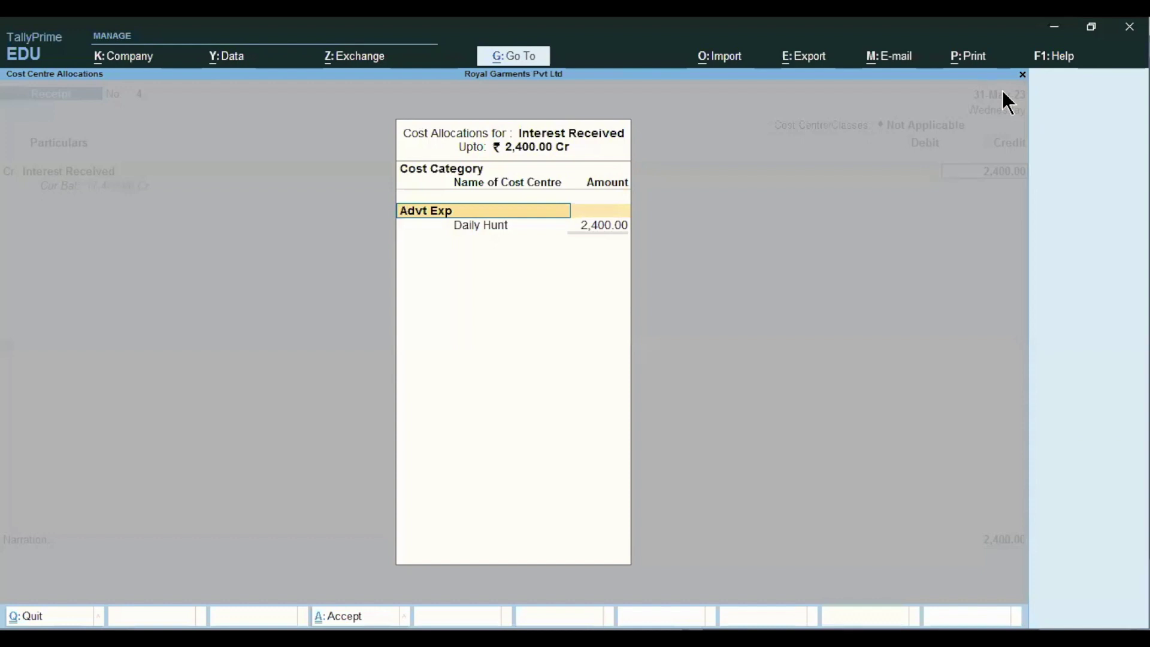
pyautogui.hotkey('ctrl', 'a')
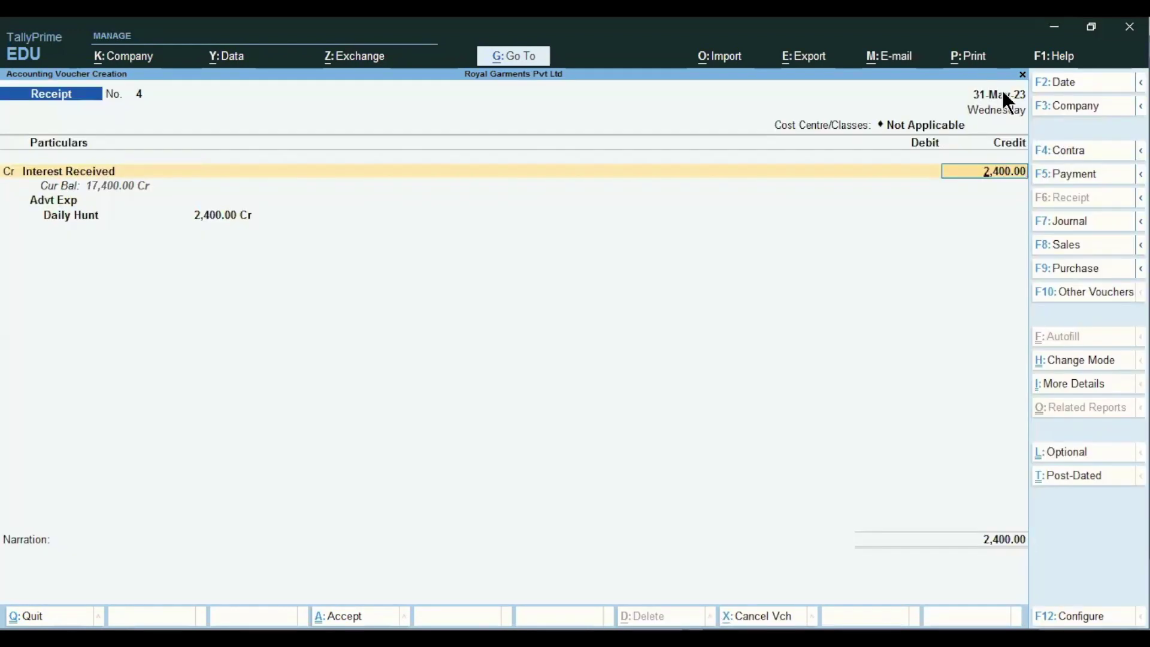
# Step: Alter the Interest Received ledger from the voucher so that cost centres are not applicable, and save it
pyautogui.press('BackSpace')
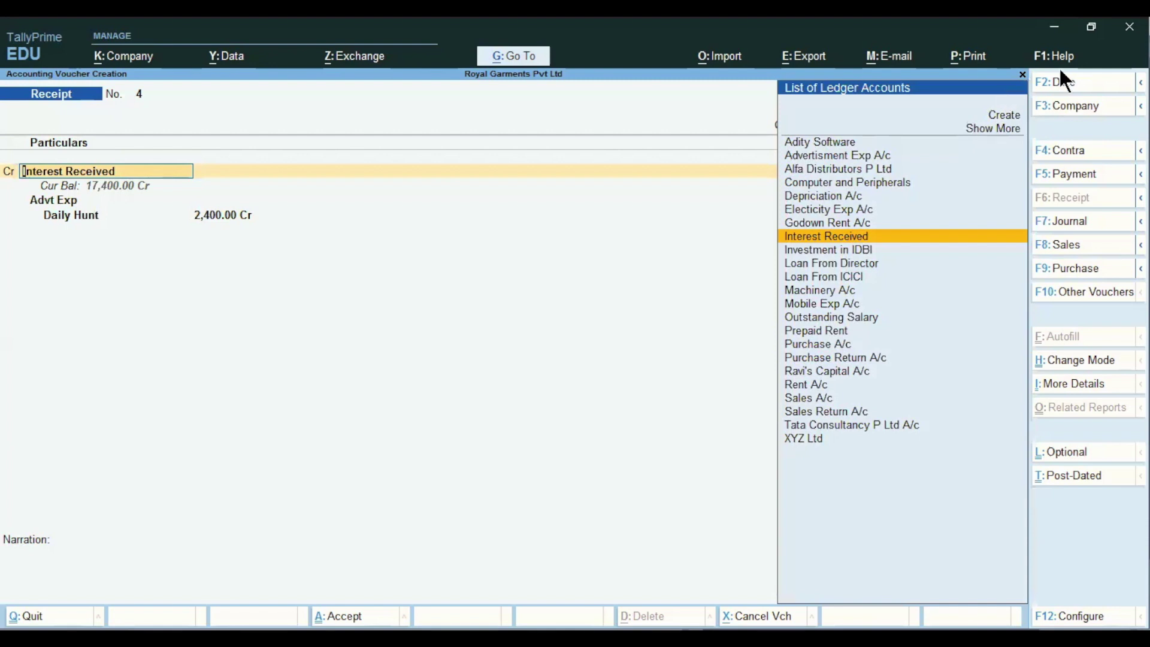
pyautogui.press('ctrl')
pyautogui.hotkey('ctrl', 'Return')
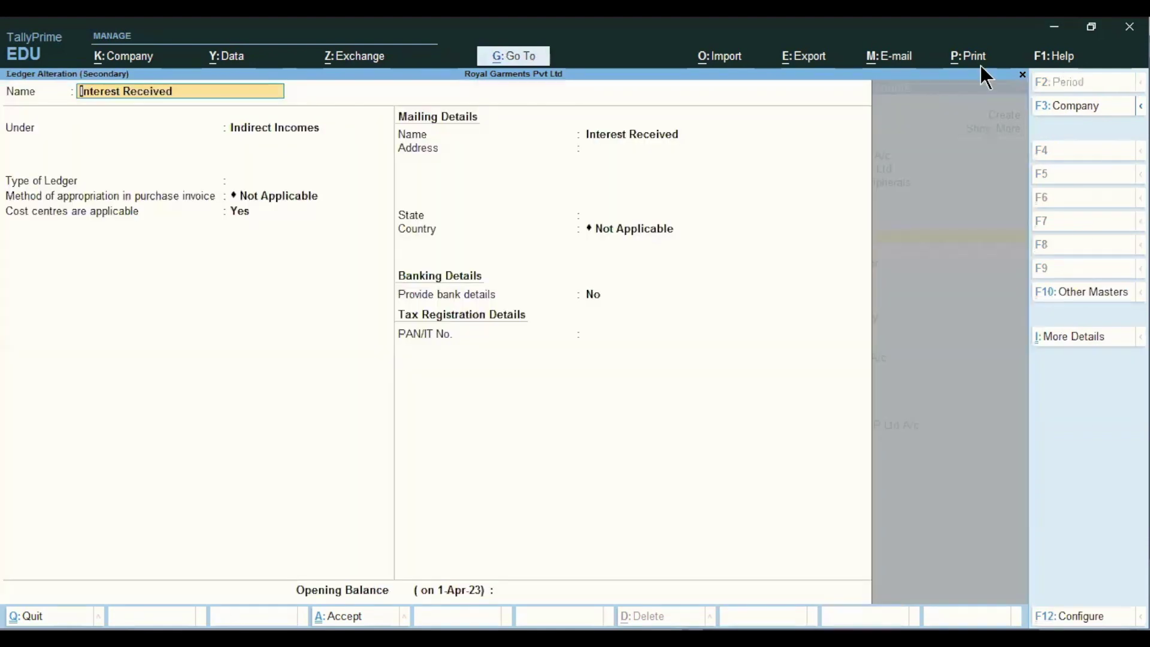
pyautogui.click(233, 222)
pyautogui.write('n')
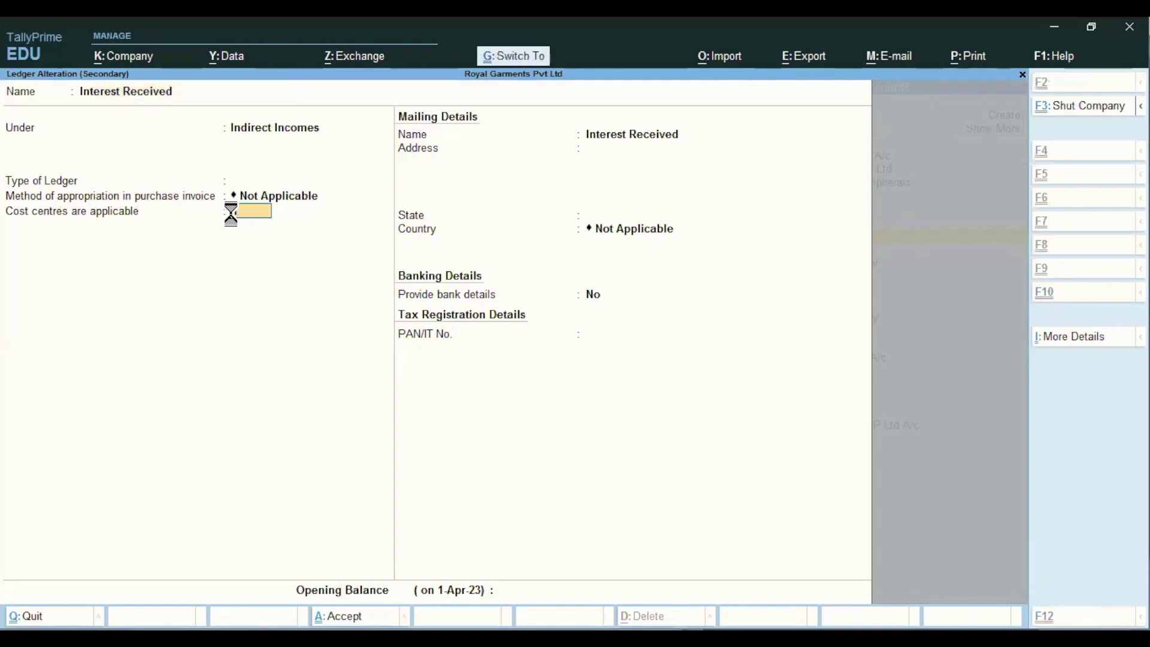
pyautogui.hotkey('ctrl', 'a')
# Step: Debit Axis Bank with 2400 in the interest receipt voucher
pyautogui.press('Return')
pyautogui.press('Return')
pyautogui.press('Return')
pyautogui.press('Return')
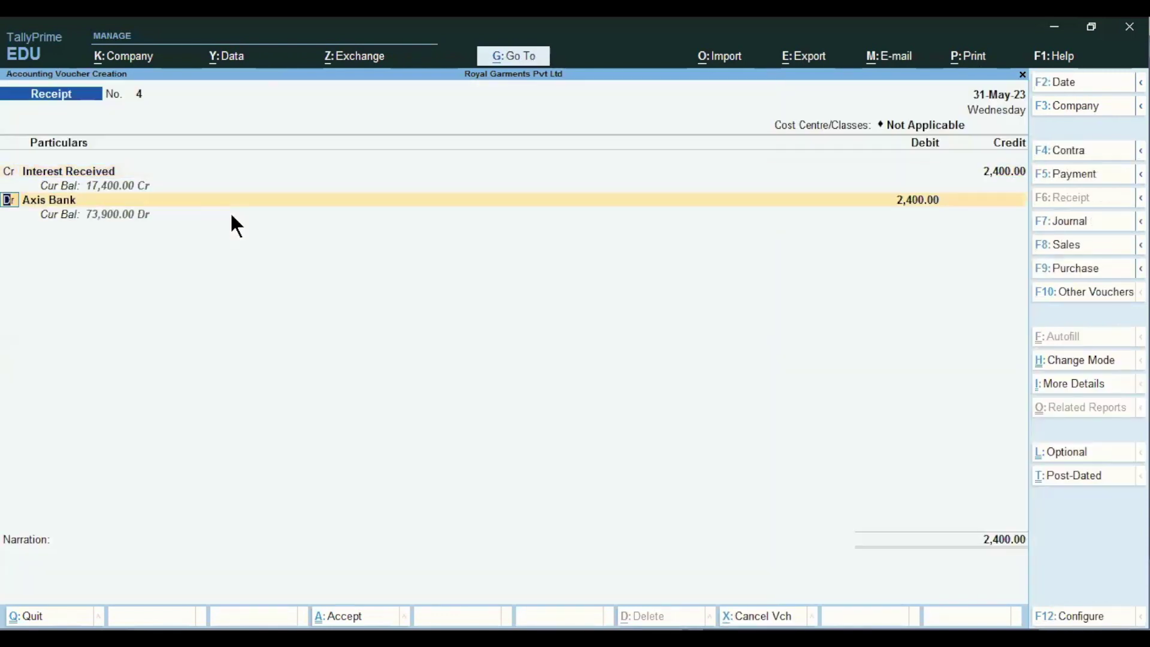
pyautogui.press('Return')
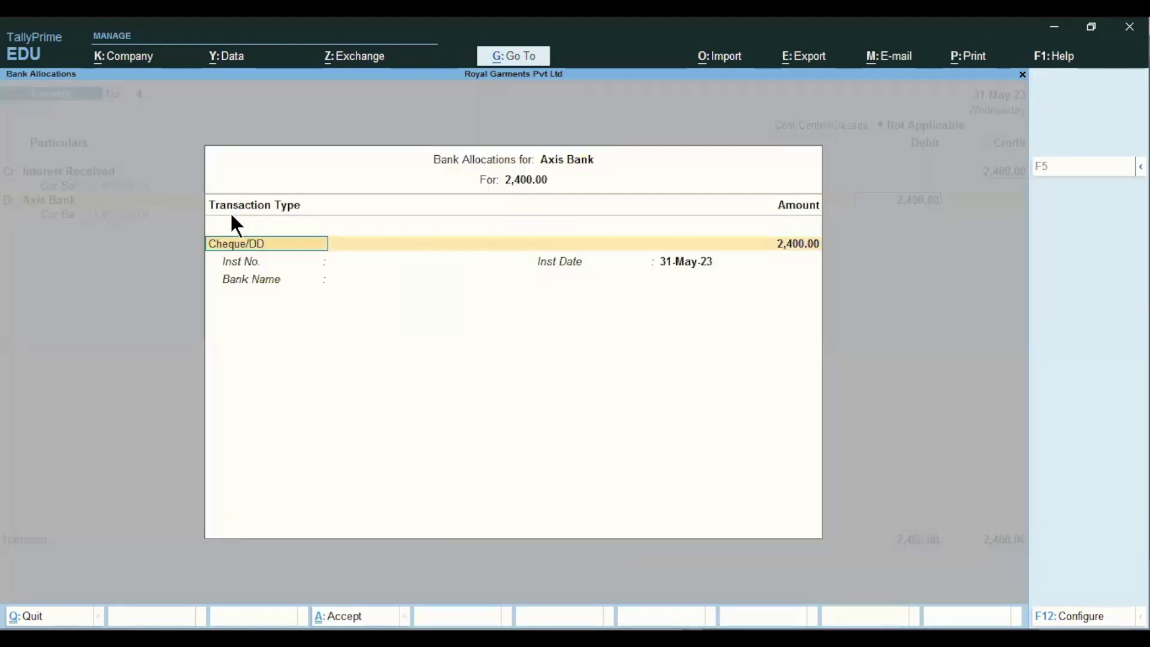
# Step: Set the Axis Bank allocation's transaction type to Others and save the receipt with the narration "int recd"
pyautogui.press('BackSpace')
pyautogui.press('Down')
pyautogui.press('Down')
pyautogui.press('Return')
pyautogui.press('Return')
pyautogui.press('Return')
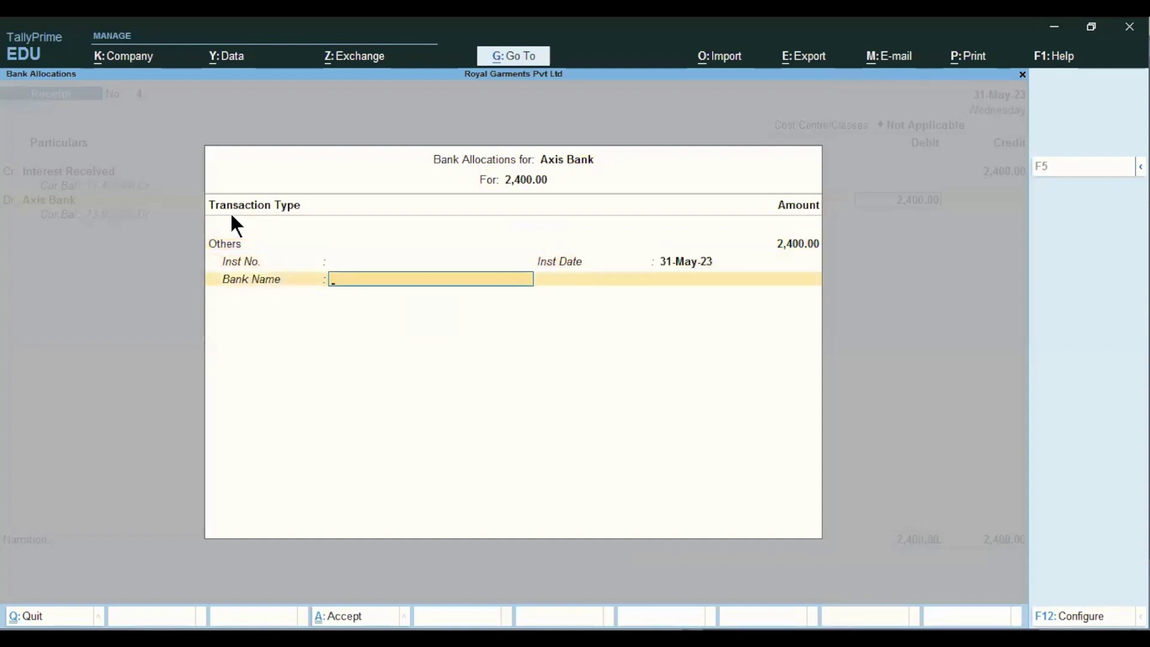
pyautogui.press('Return')
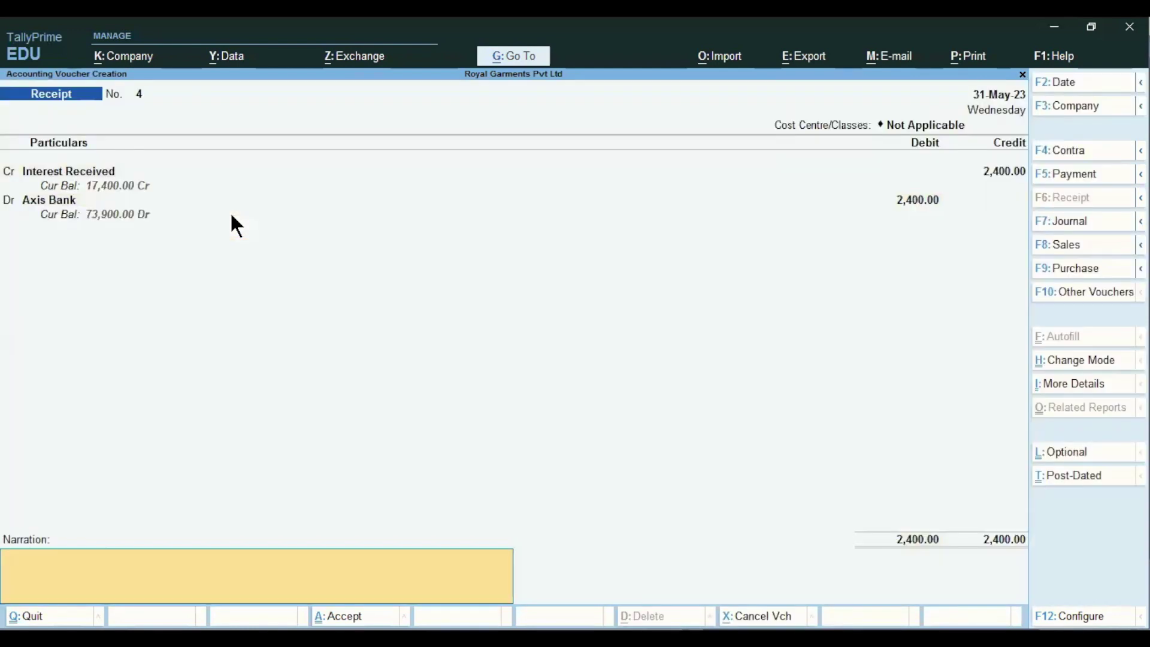
pyautogui.write('int recd')
pyautogui.press('Return')
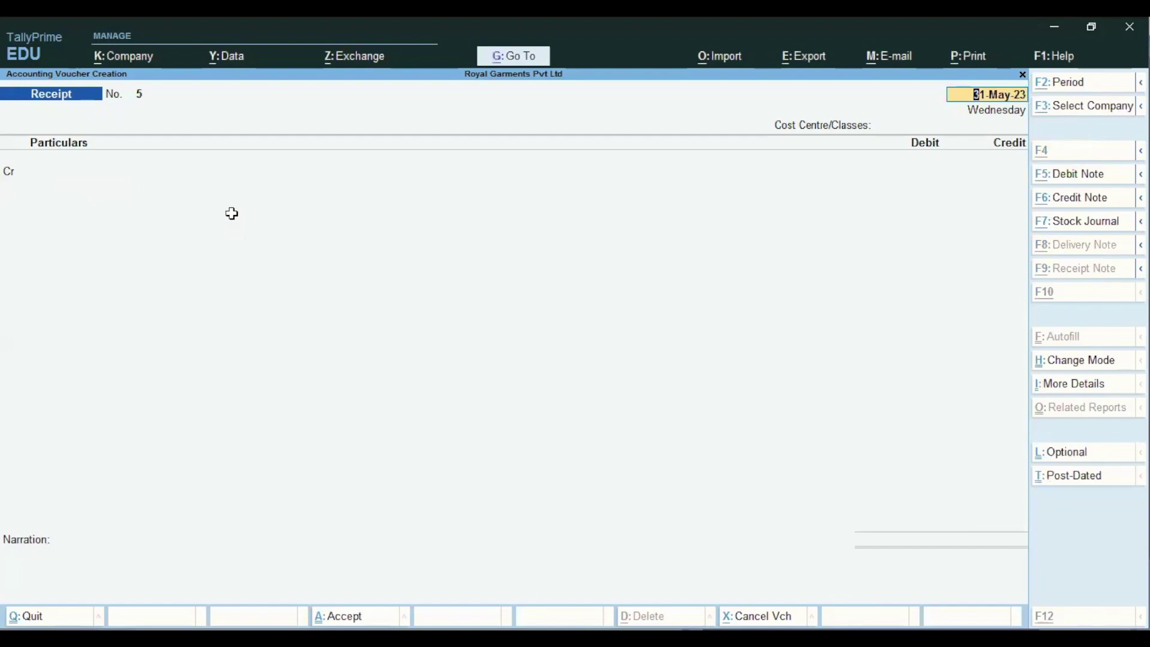
# Step: Check the bank charges withdrawal in the Excel statement and start a payment voucher dated 31-May-23 with the default cost centre class
pyautogui.hotkey('alt', 'Tab')
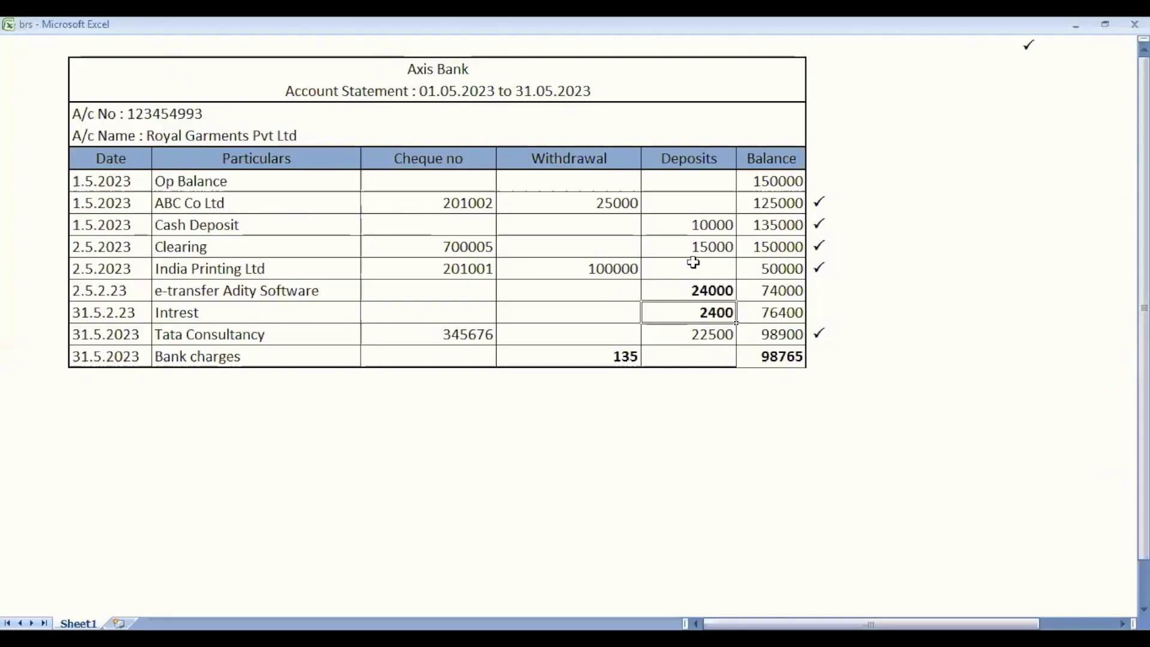
pyautogui.click(637, 353)
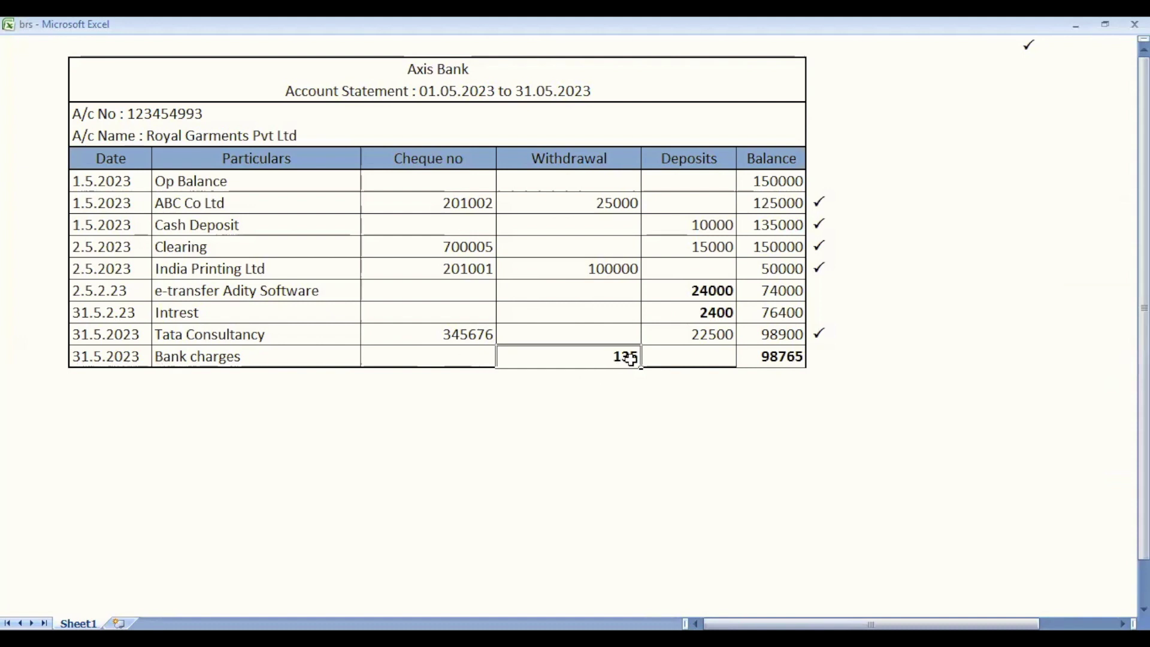
pyautogui.hotkey('alt', 'Tab')
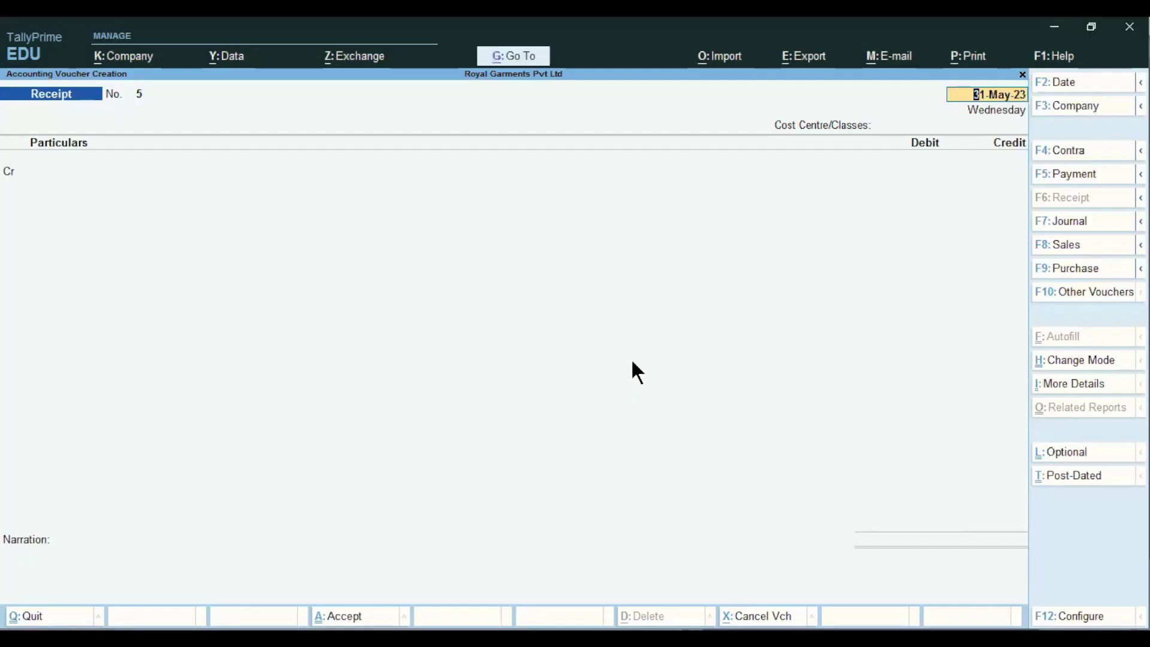
pyautogui.click(1061, 174)
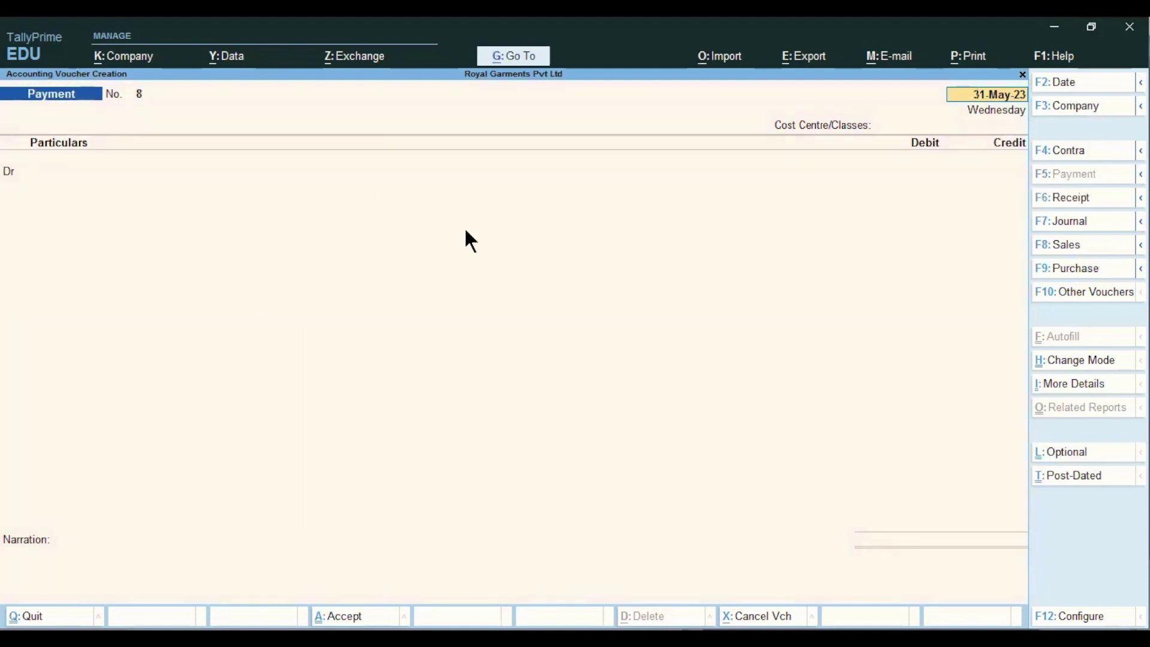
pyautogui.press('Return')
pyautogui.press('Return')
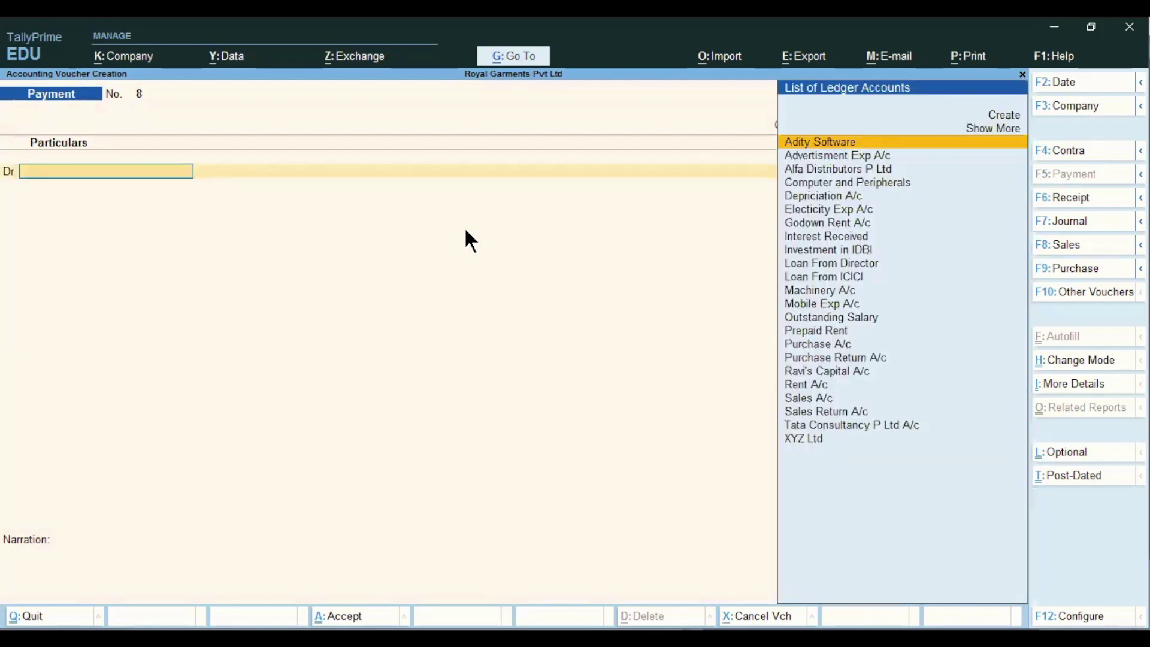
# Step: Start creating a ledger named Bank Charges from the debit line of the payment voucher
pyautogui.write('Ban')
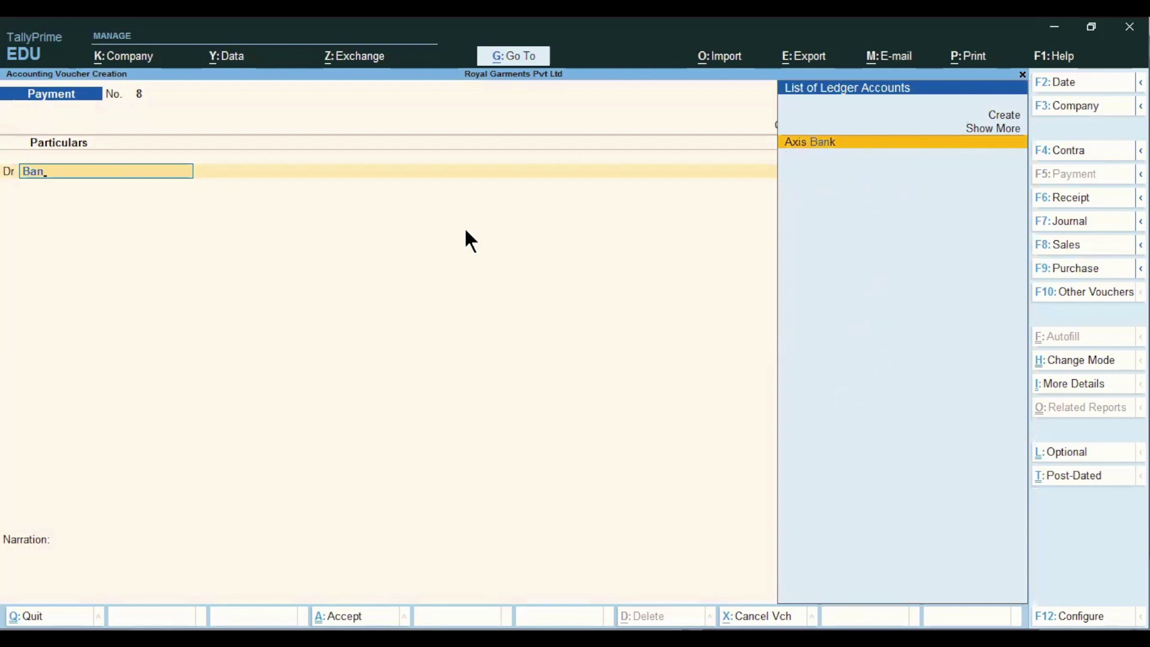
pyautogui.press('alt')
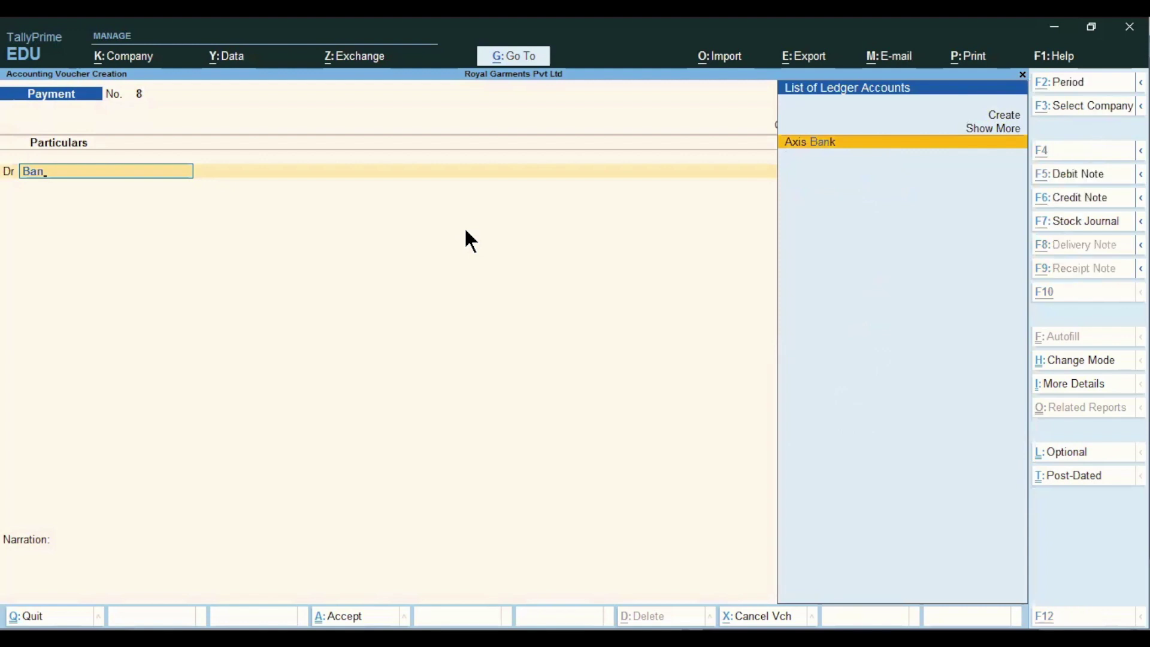
pyautogui.hotkey('alt', 'c')
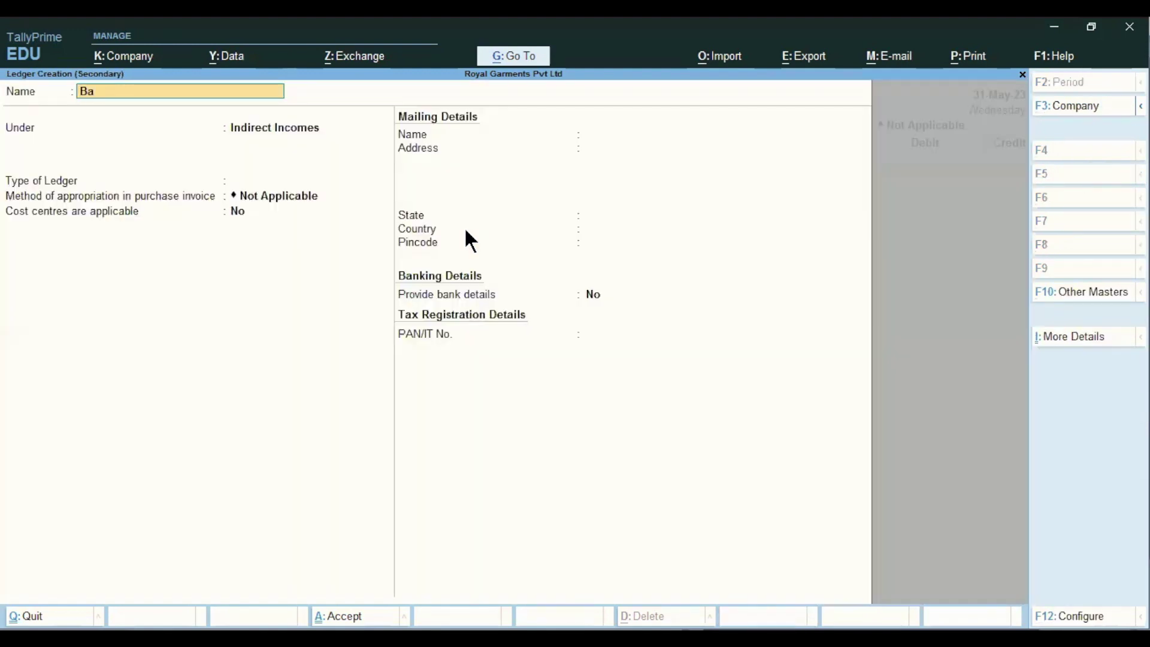
pyautogui.write('nk Charges')
pyautogui.press('Return')
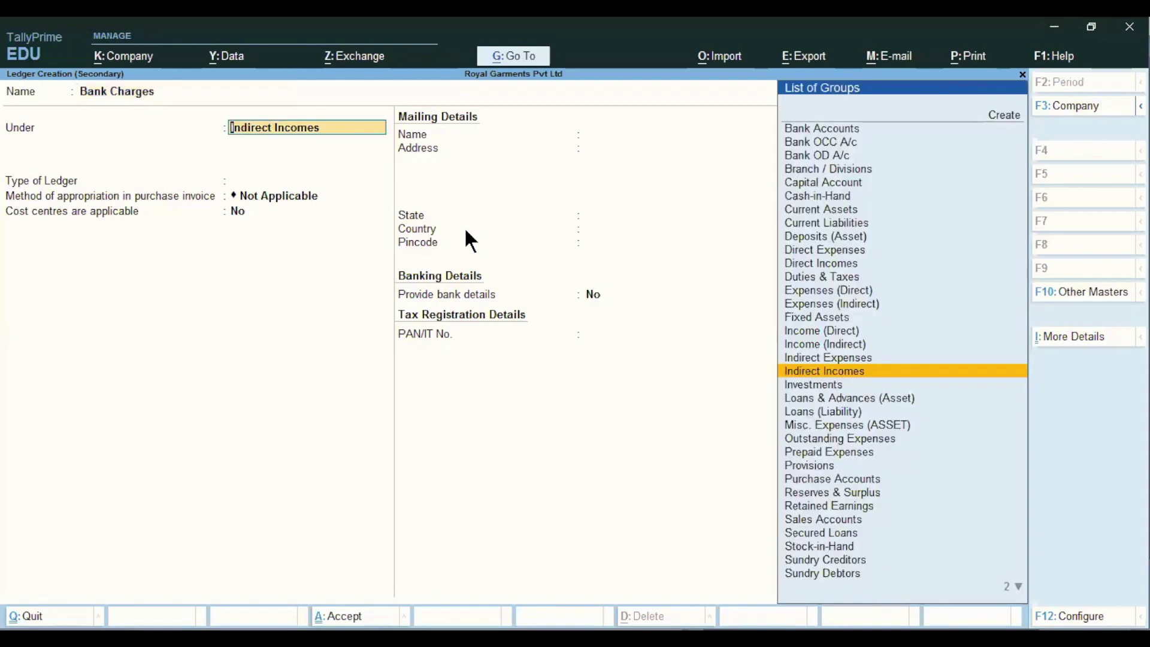
# Step: Put the Bank Charges ledger under Indirect Expenses, keep cost centres not applicable, and save it
pyautogui.write('Di')
pyautogui.press('BackSpace')
pyautogui.press('BackSpace')
pyautogui.write('Indi')
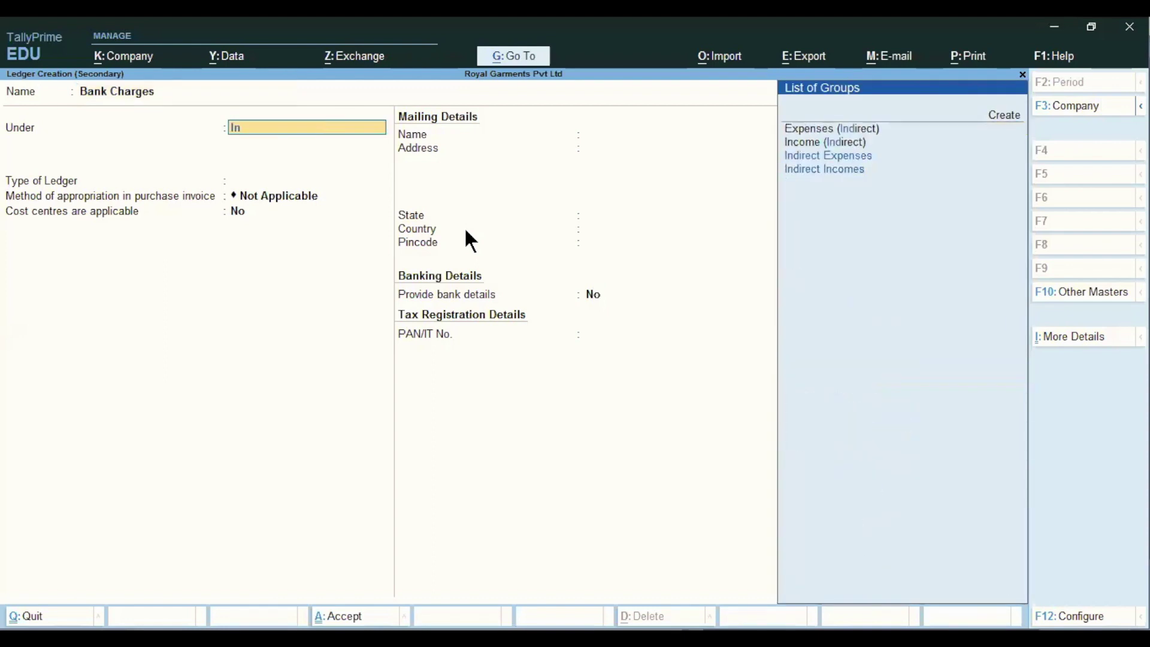
pyautogui.press('Up')
pyautogui.press('Up')
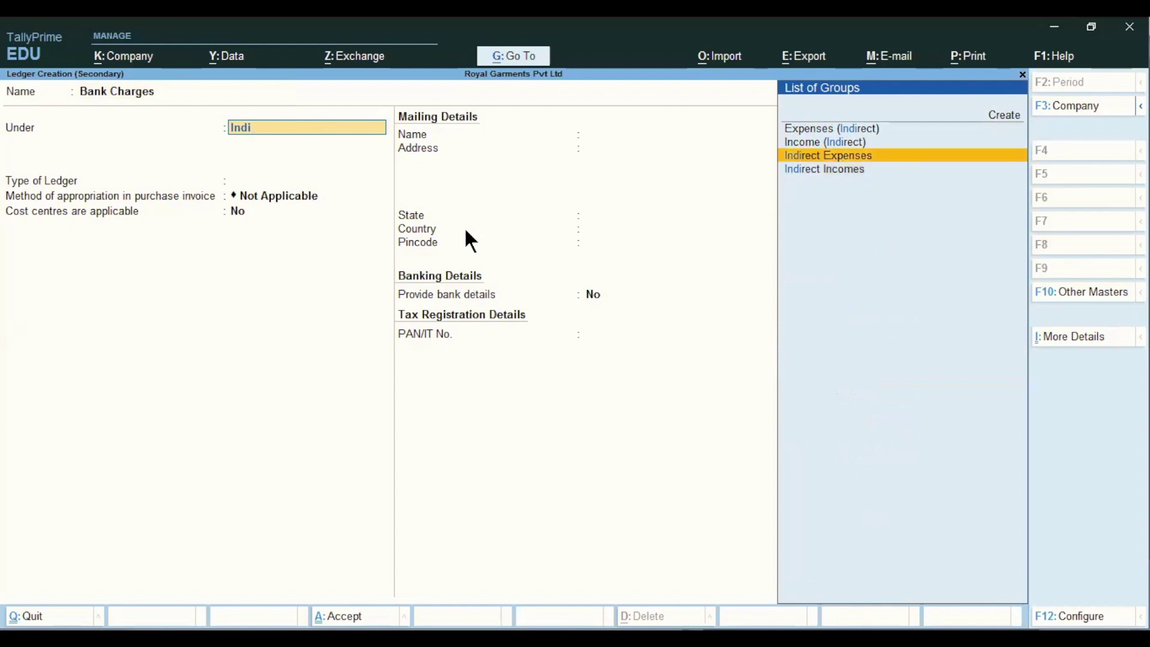
pyautogui.press('Return')
pyautogui.press('Return')
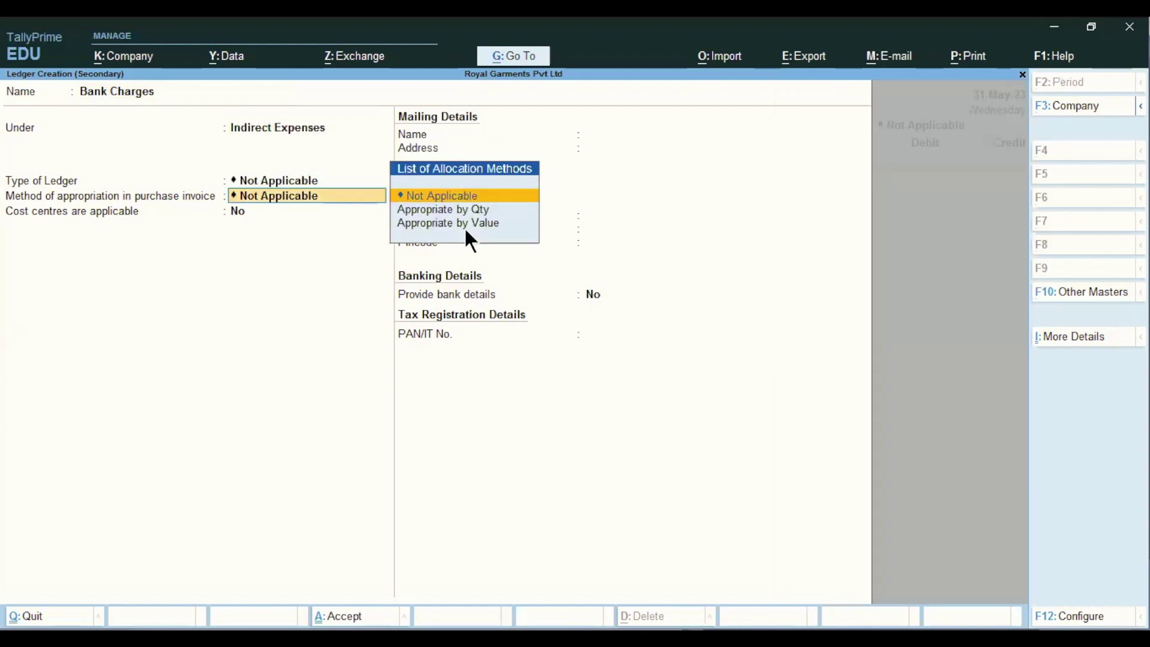
pyautogui.press('Return')
pyautogui.press('ctrl')
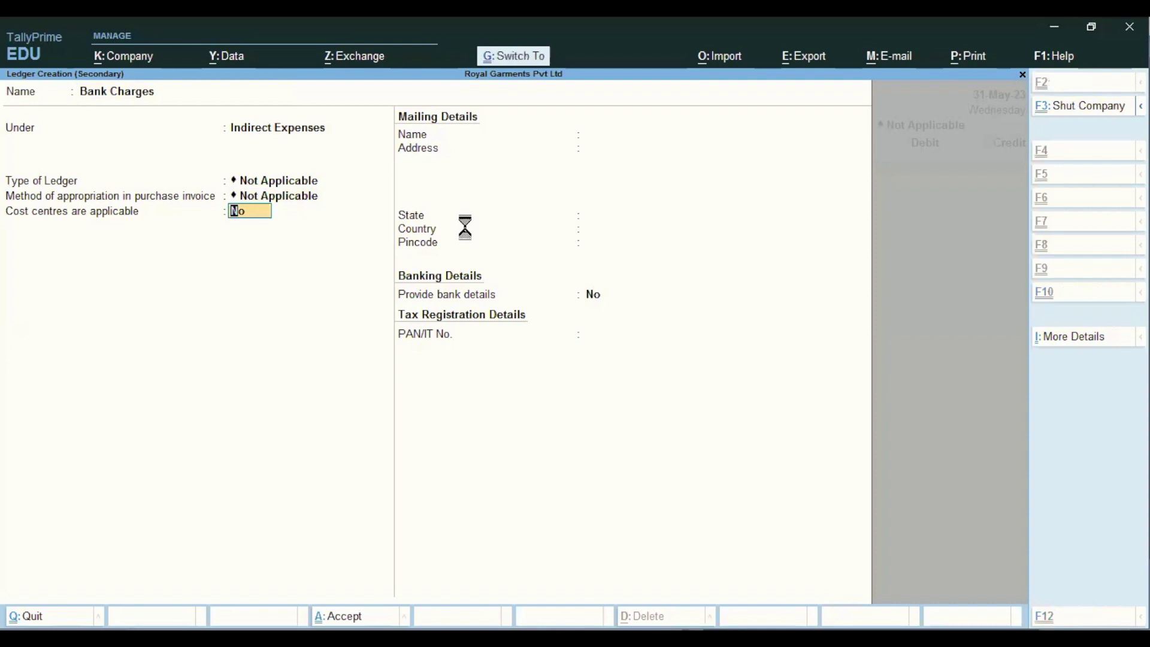
pyautogui.hotkey('ctrl', 'a')
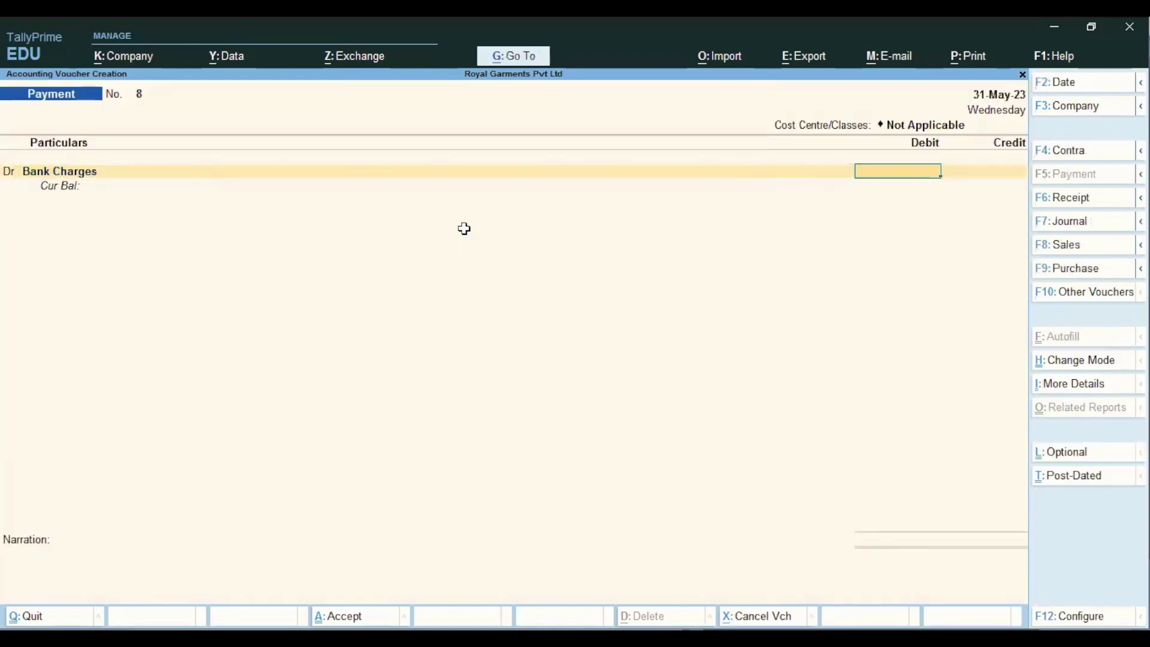
# Step: Check the bank charges amount in the Excel statement and debit Bank Charges with 135 in the payment voucher
pyautogui.hotkey('alt', 'Tab')
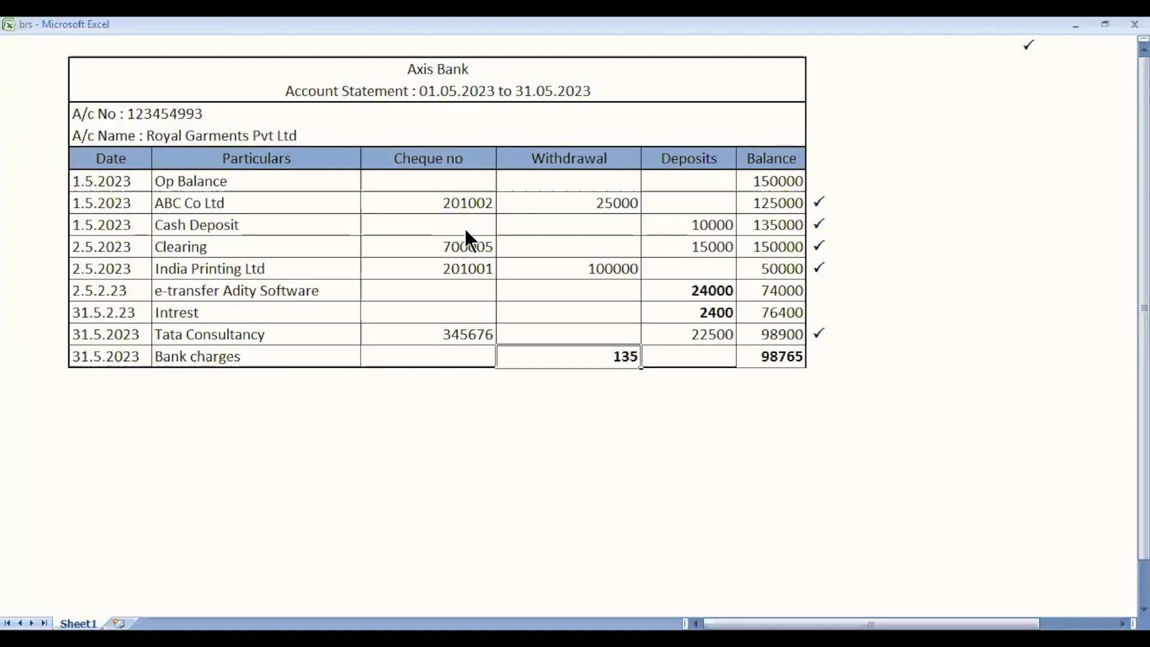
pyautogui.hotkey('alt', 'Tab')
pyautogui.write('135')
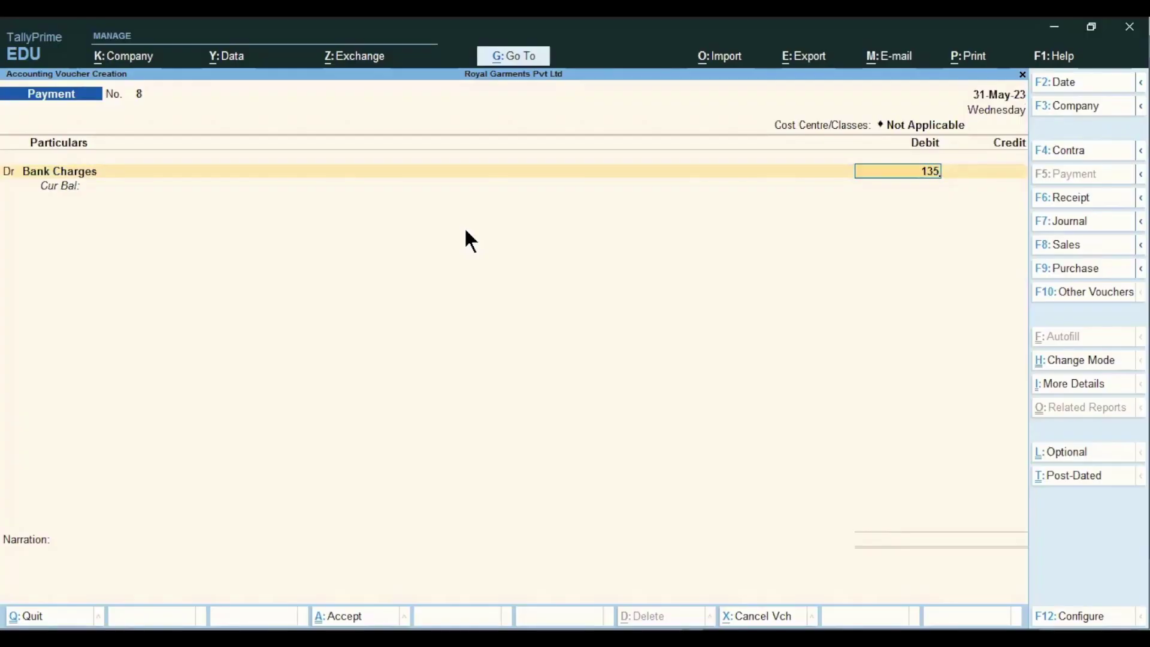
pyautogui.press('Return')
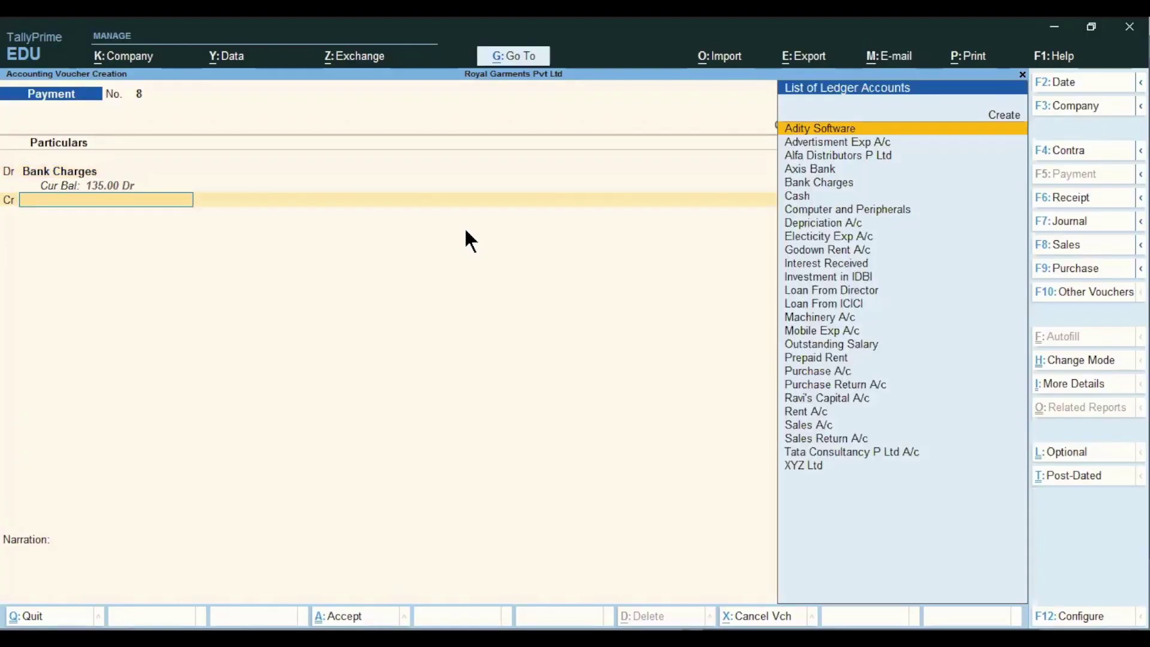
# Step: Credit Axis Bank with 135 in the bank charges payment voucher
pyautogui.write('A')
pyautogui.press('Down')
pyautogui.press('Down')
pyautogui.press('Down')
pyautogui.press('Down')
pyautogui.press('Return')
pyautogui.press('Return')
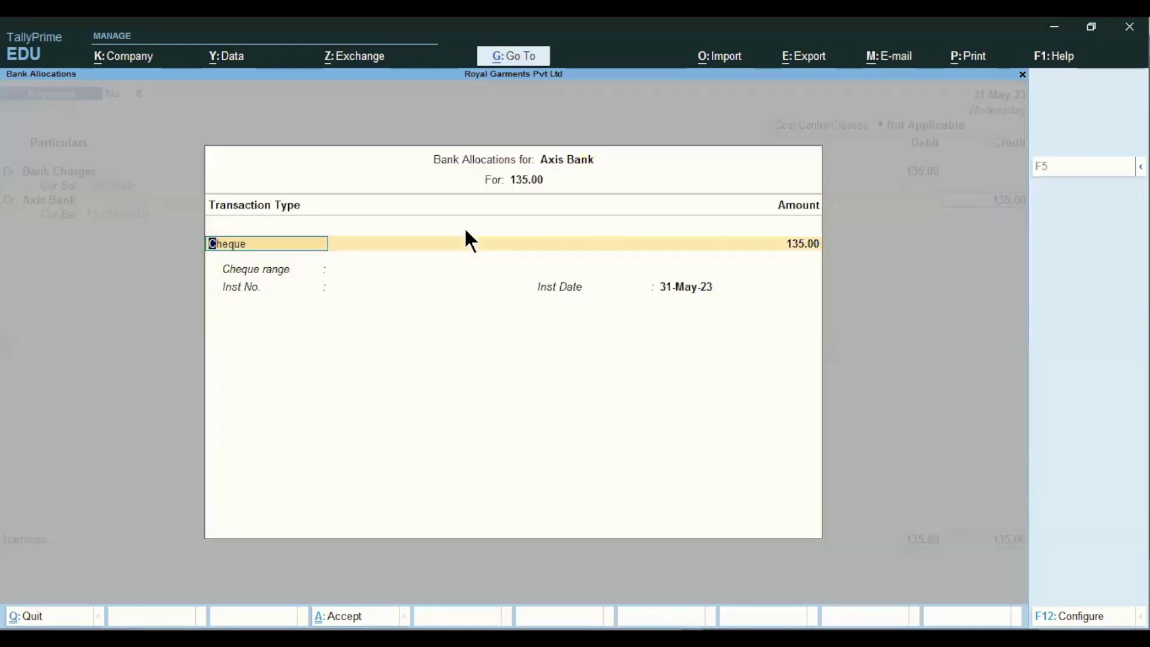
# Step: Accept the Axis Bank allocation as Cheque dated 31-May-23, with cheque range Not Applicable and no instrument number
pyautogui.press('Return')
pyautogui.press('Return')
pyautogui.press('Return')
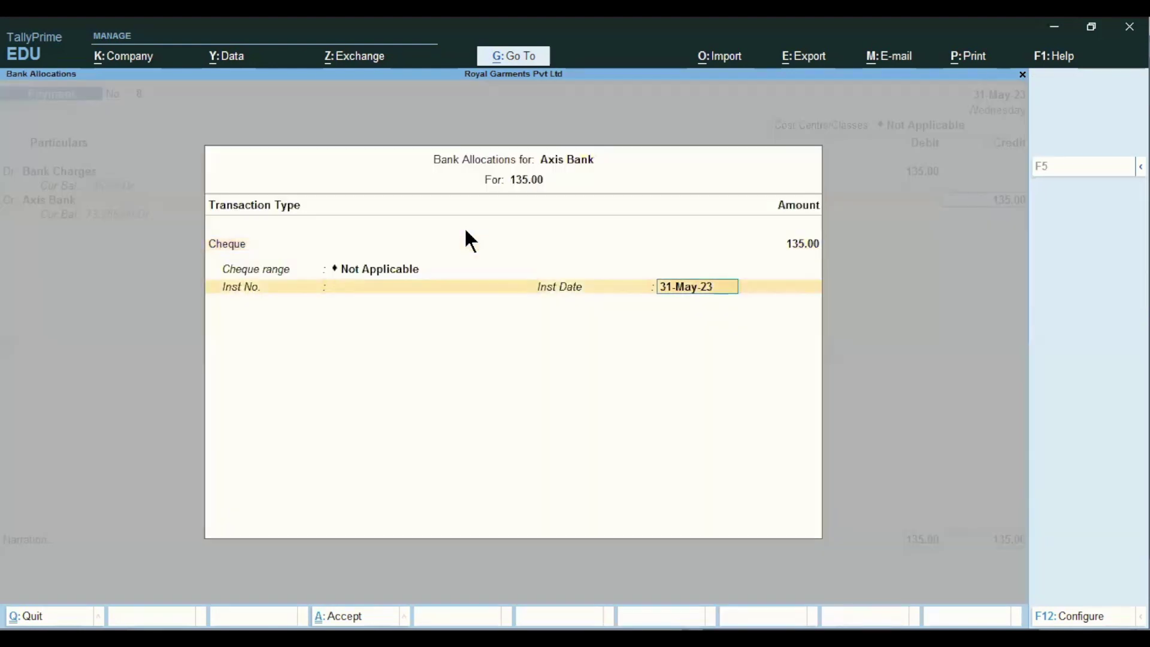
pyautogui.press('Return')
# Step: Enter the narration "being bank charges debited", keeping Bank Charges as the debit ledger, and save the payment voucher
pyautogui.write('being')
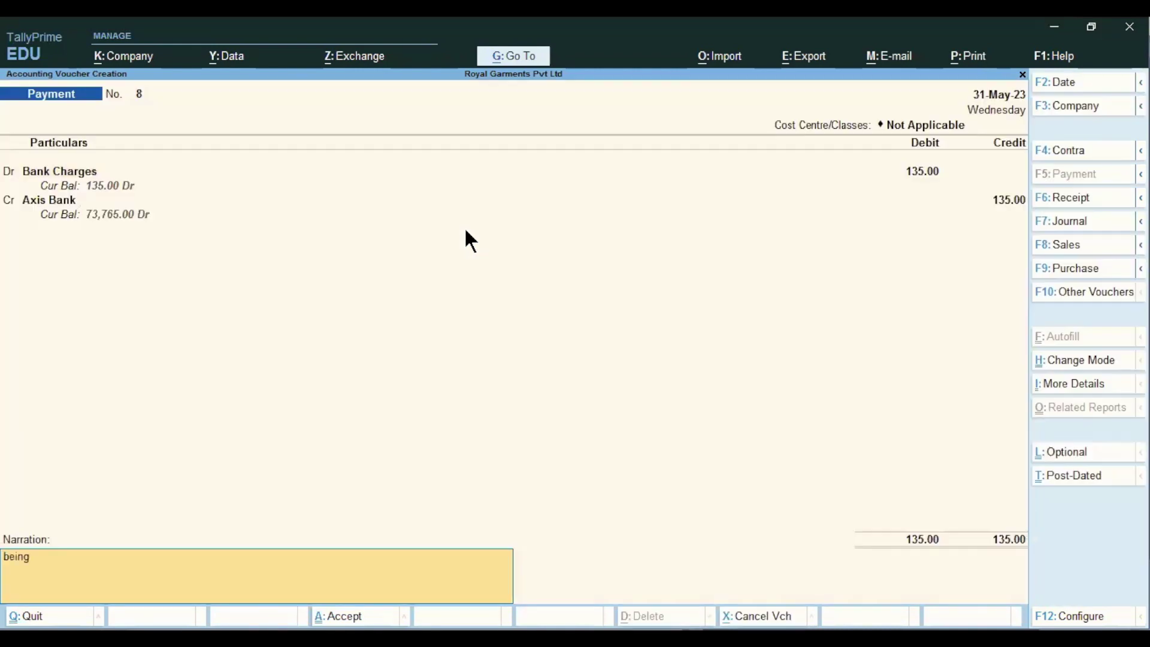
pyautogui.write(' bank charges deb')
pyautogui.hotkey('shift', 'Tab')
pyautogui.write('it')
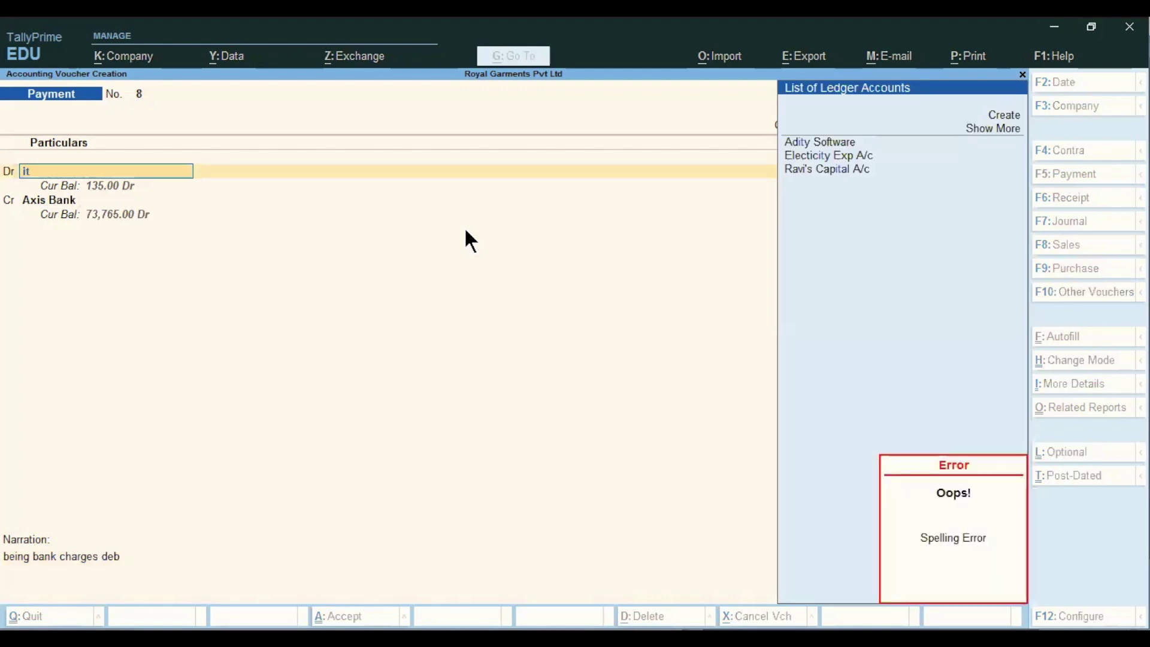
pyautogui.press('BackSpace')
pyautogui.press('BackSpace')
pyautogui.write('ban')
pyautogui.press('Return')
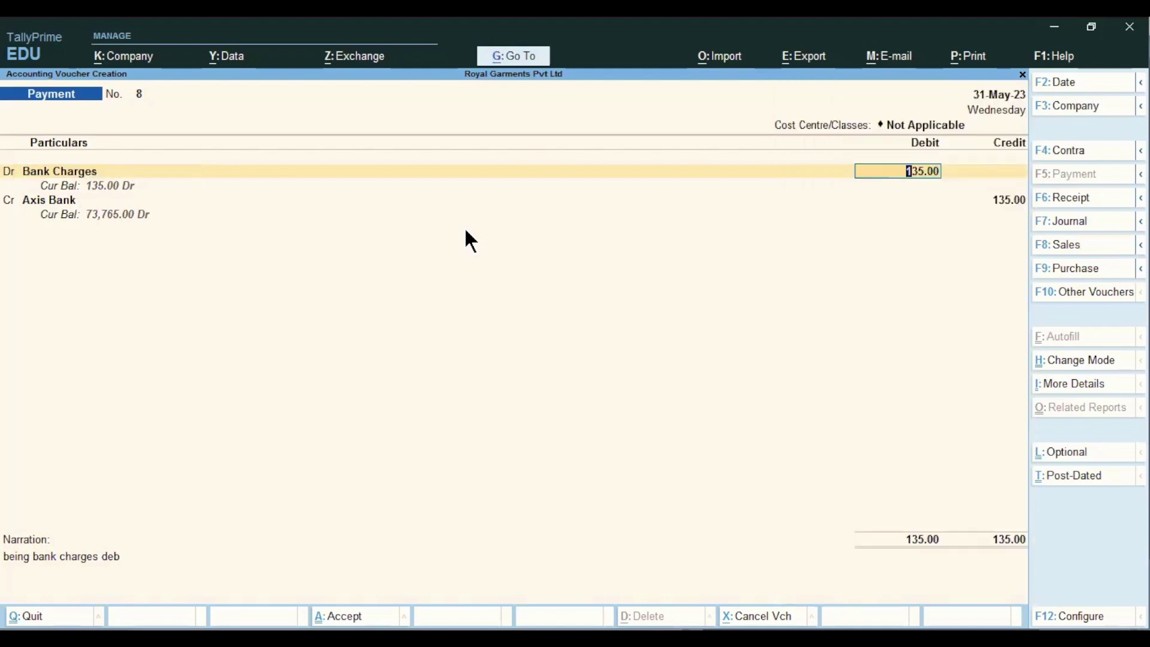
pyautogui.click(171, 552)
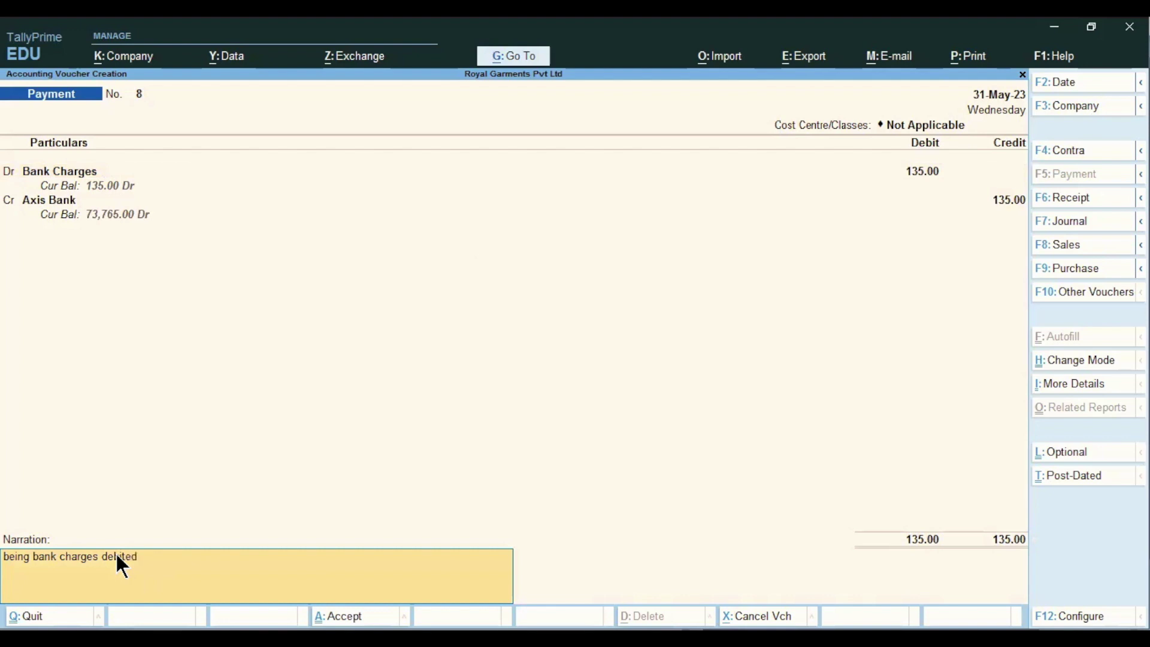
pyautogui.press('Return')
pyautogui.press('Return')
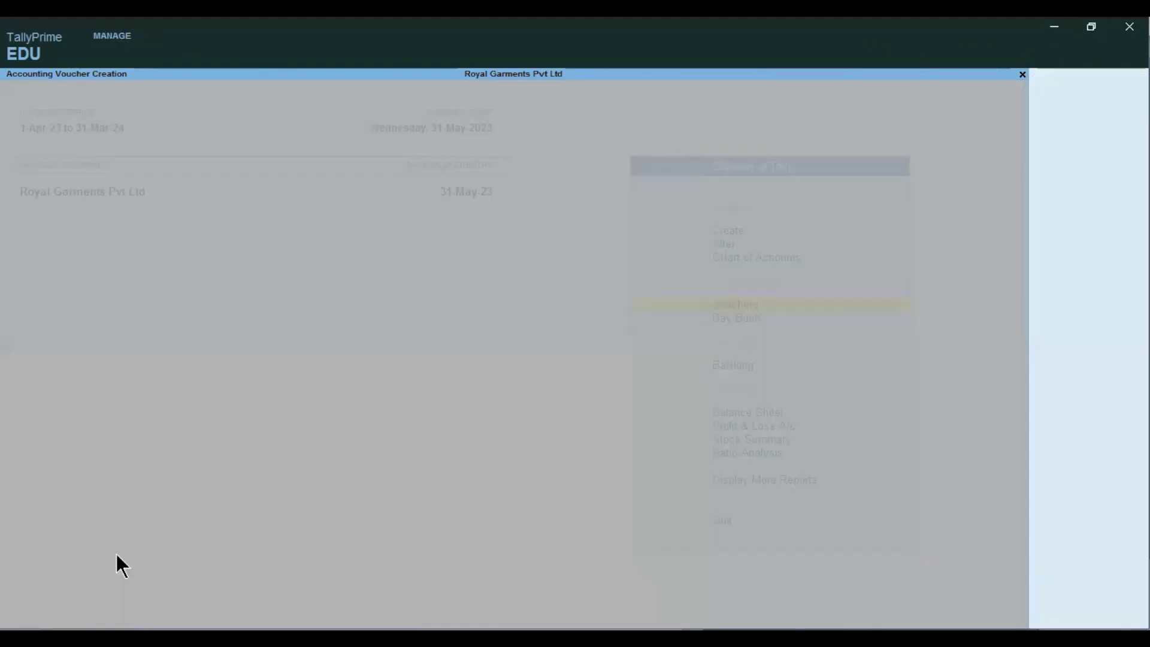
# Step: Glance at the Excel statement, leave voucher creation and open the bank reconciliation for Axis Bank
pyautogui.hotkey('alt', 'Tab')
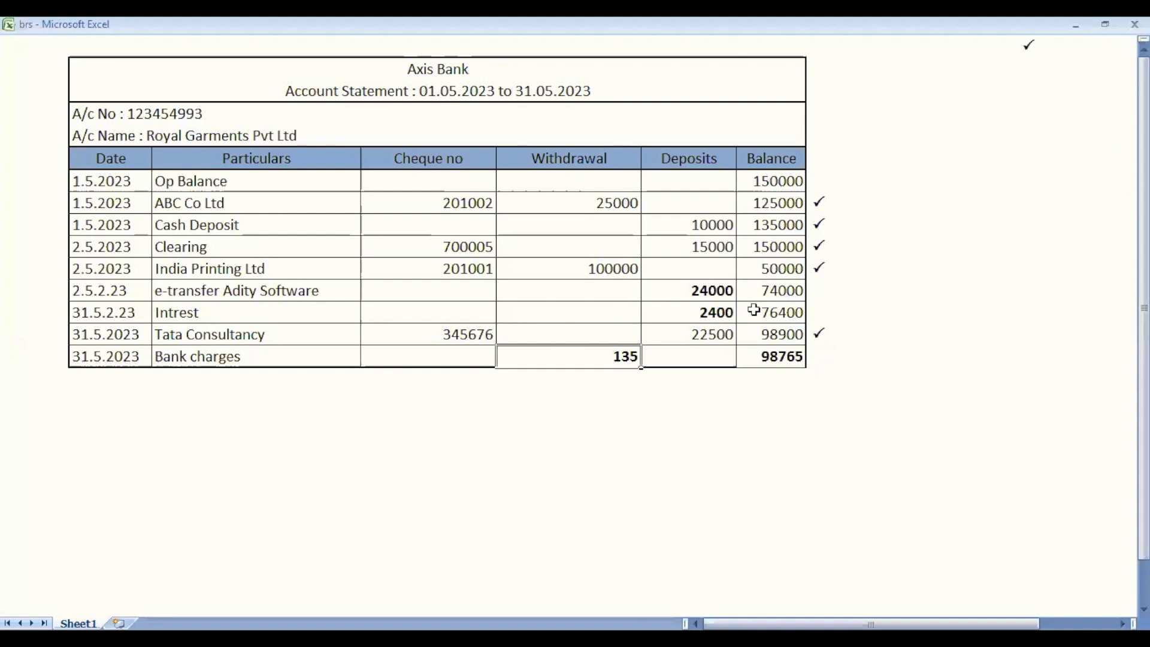
pyautogui.hotkey('alt', 'Tab')
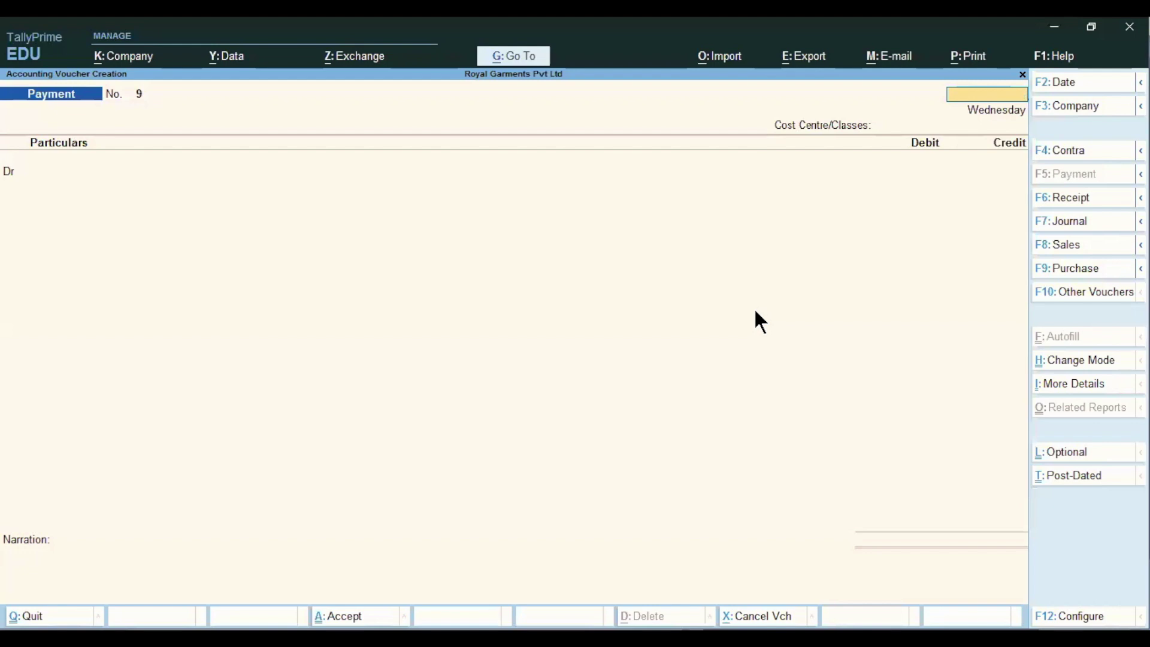
pyautogui.press('Escape')
pyautogui.press('y')
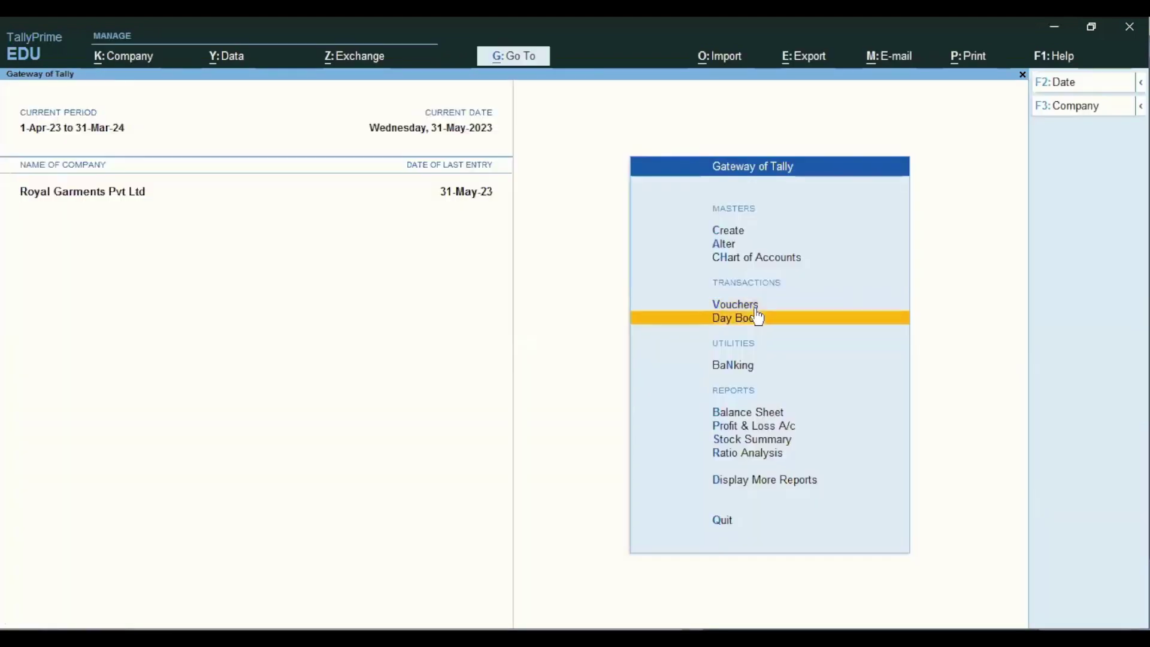
pyautogui.press('n')
pyautogui.press('r')
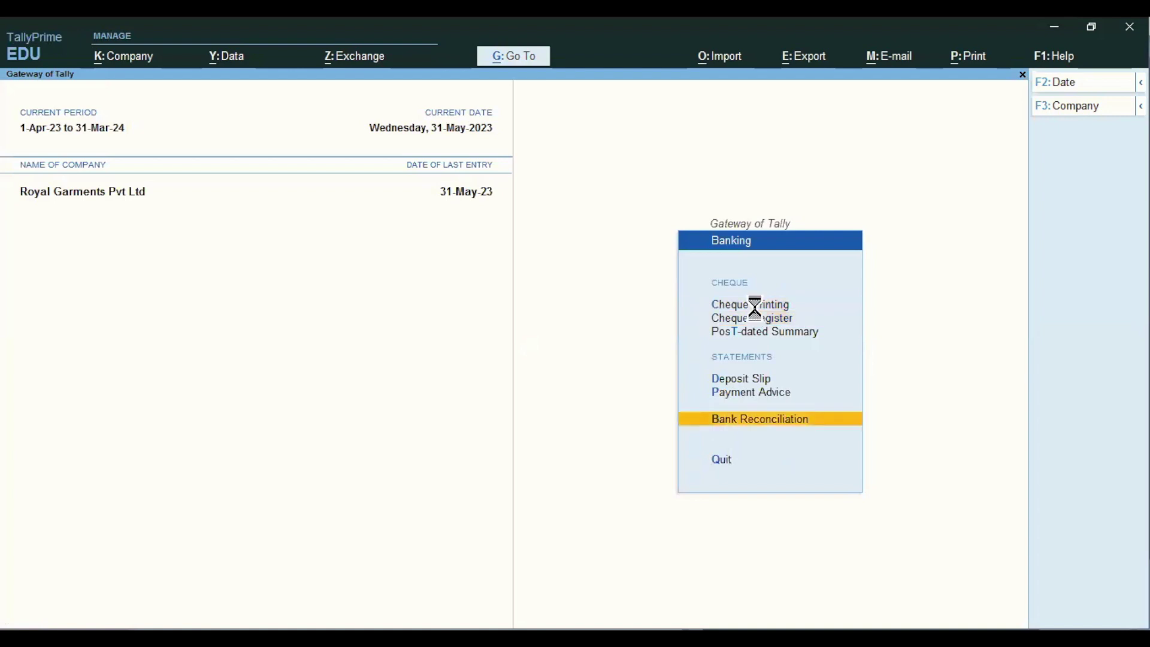
pyautogui.press('Return')
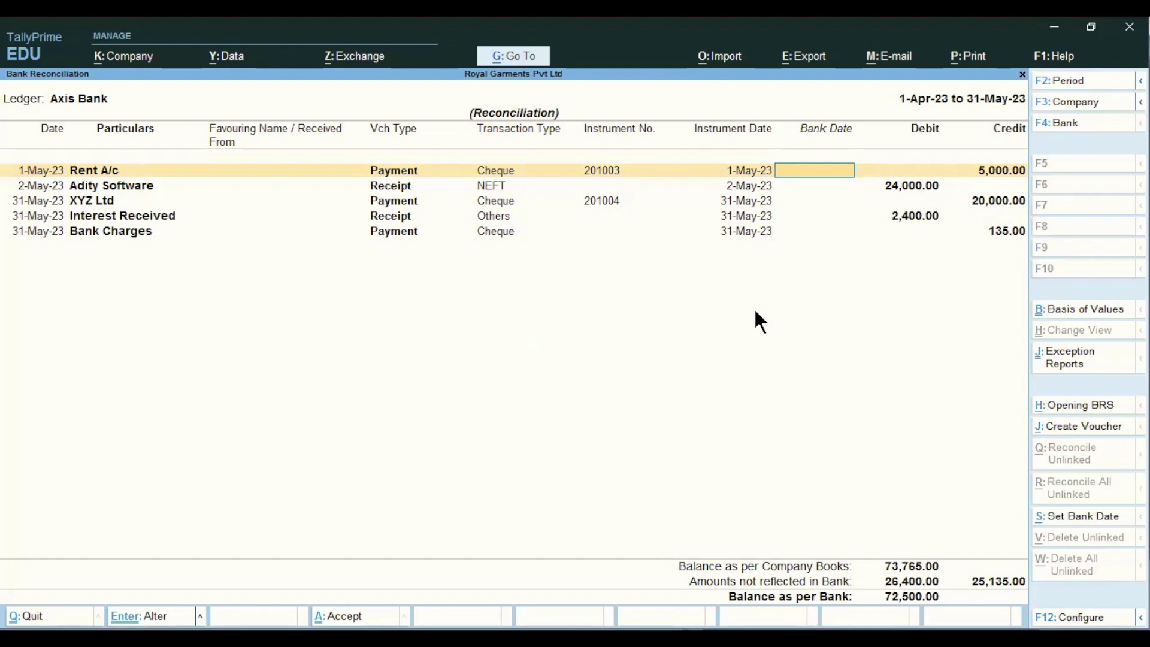
# Step: Check the Adity Software e-transfer in the Excel statement and set its receipt's bank date to 2-May-23 in the reconciliation
pyautogui.press('Down')
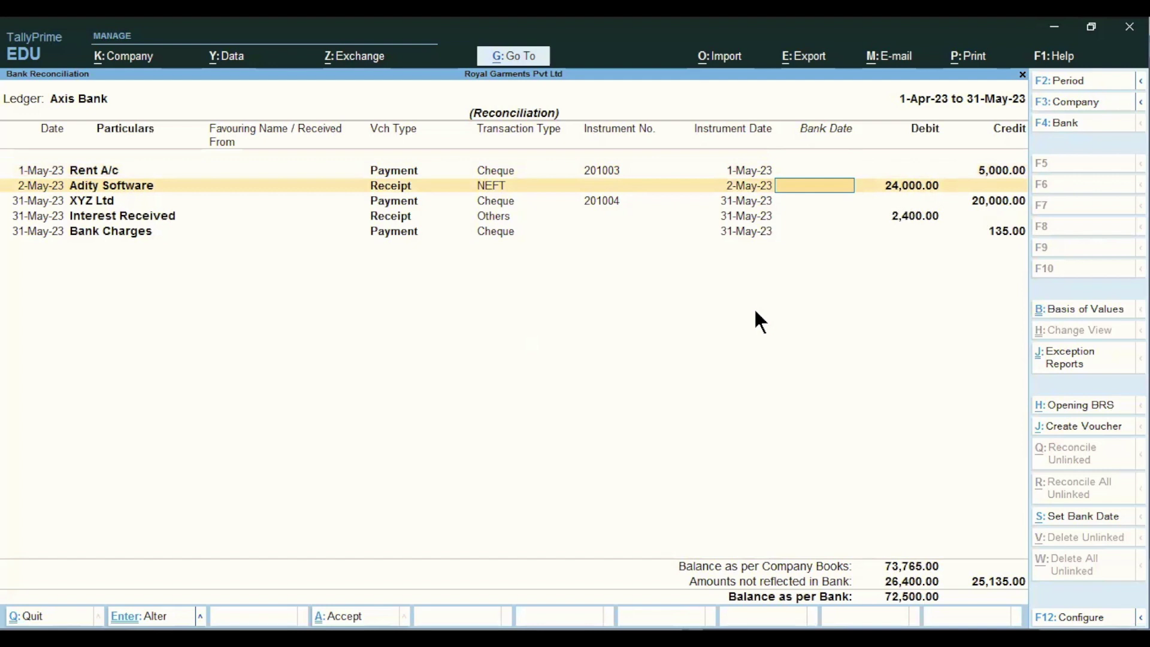
pyautogui.press('Down')
pyautogui.press('Up')
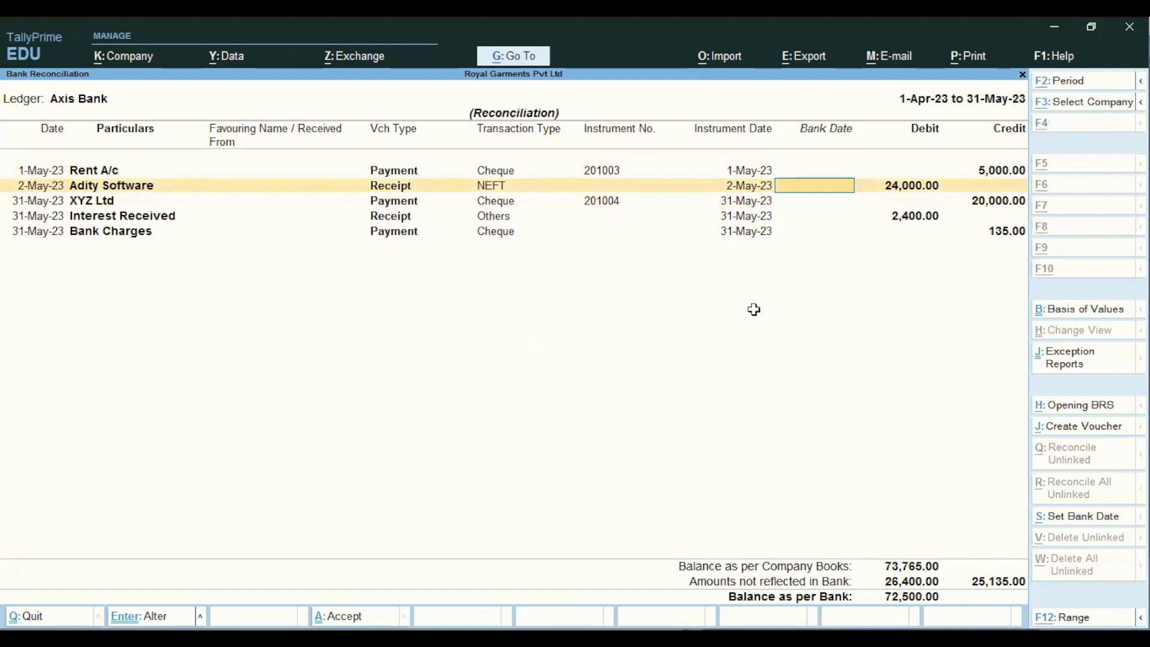
pyautogui.hotkey('alt', 'Tab')
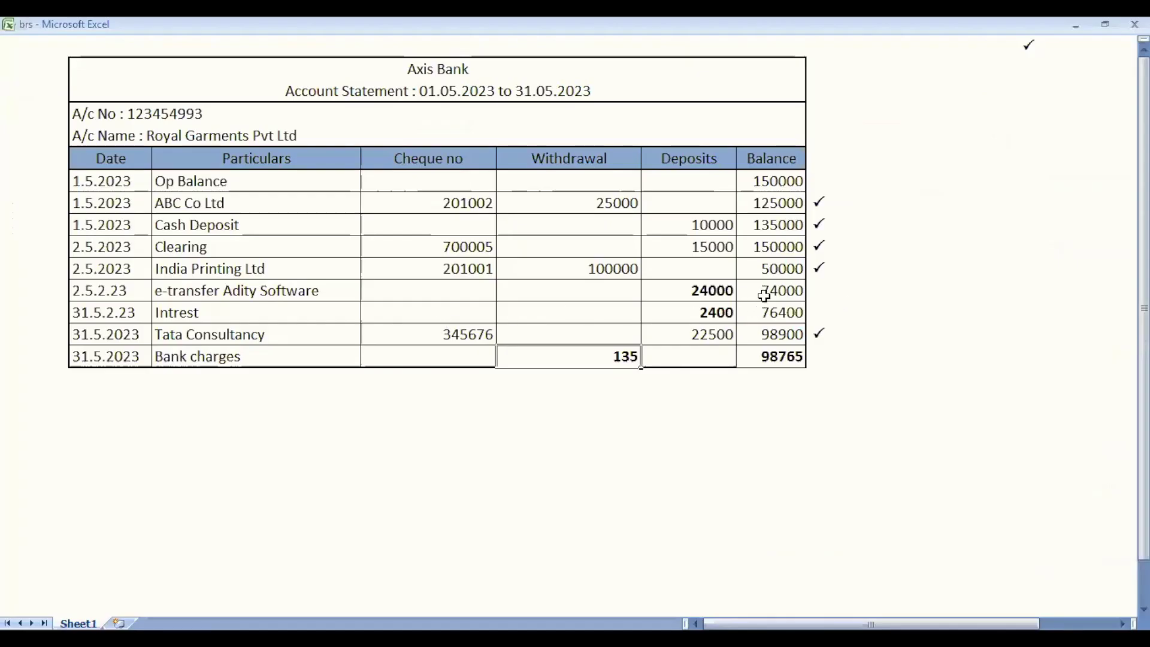
pyautogui.click(713, 297)
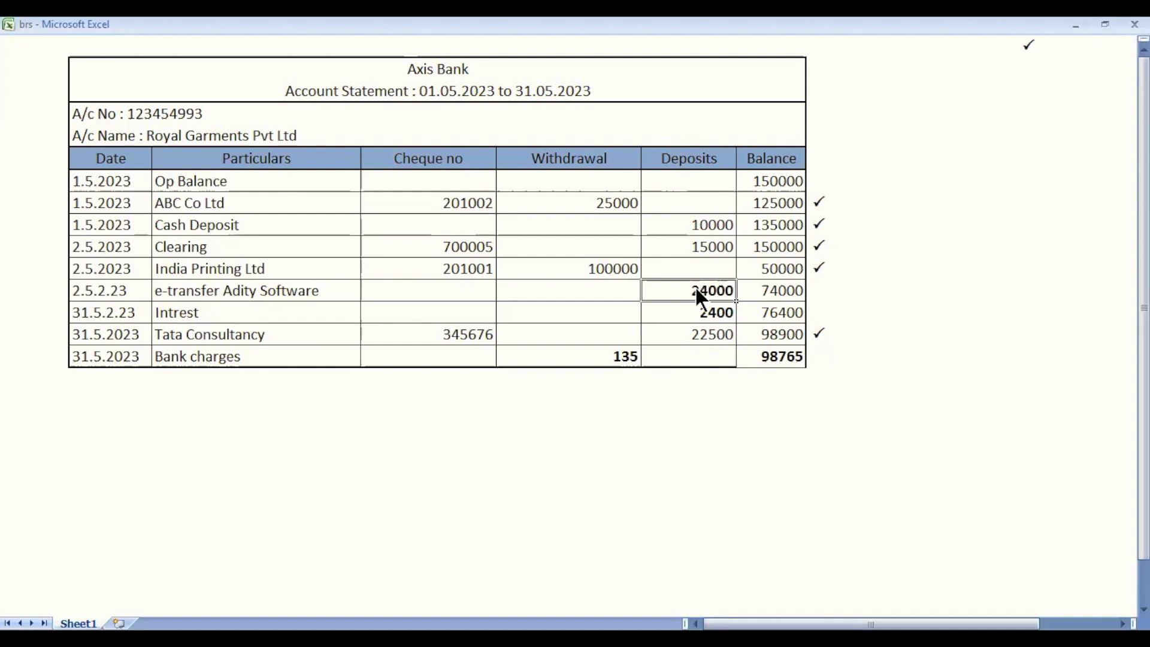
pyautogui.hotkey('alt', 'Tab')
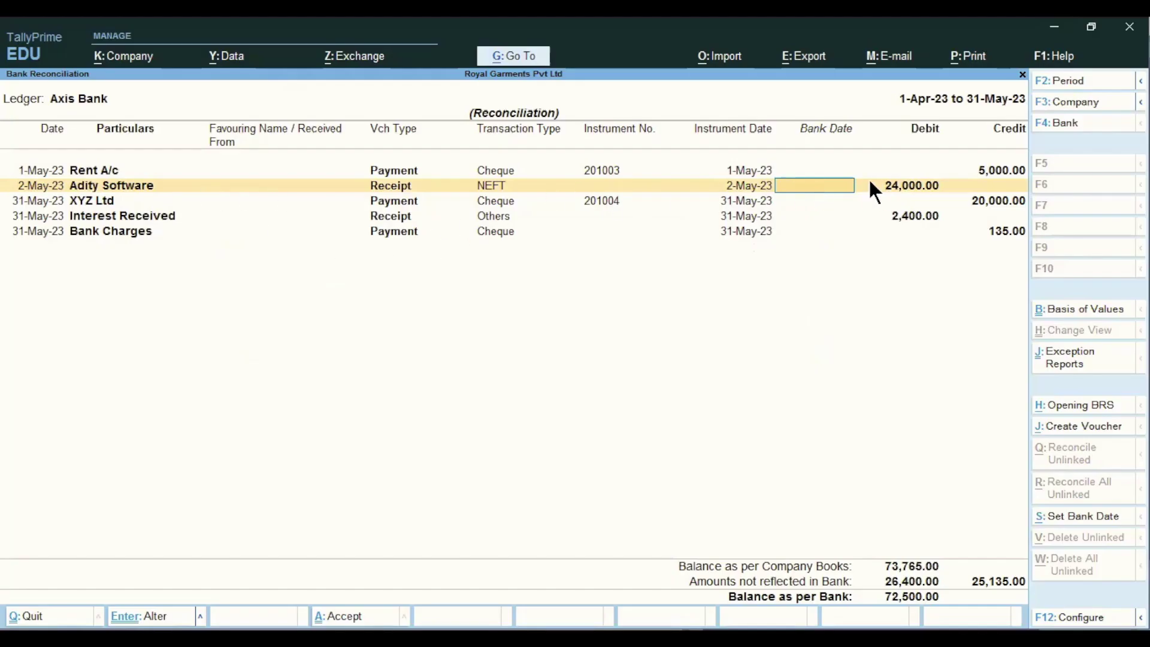
pyautogui.write('2.5.23')
pyautogui.press('Return')
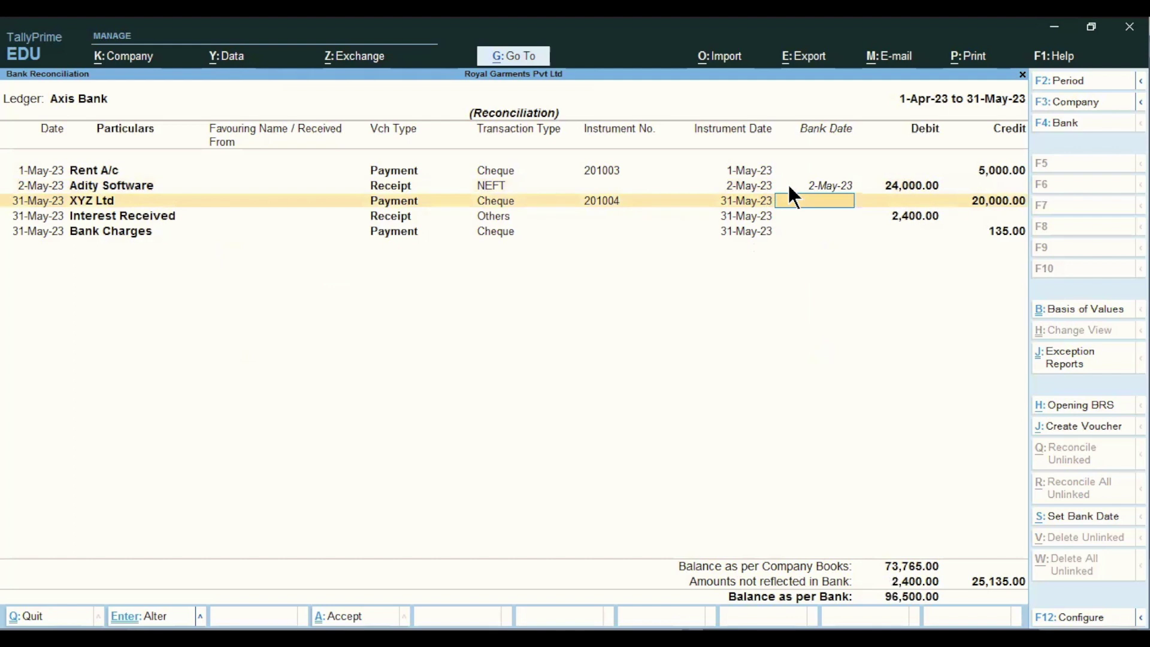
pyautogui.press('Return')
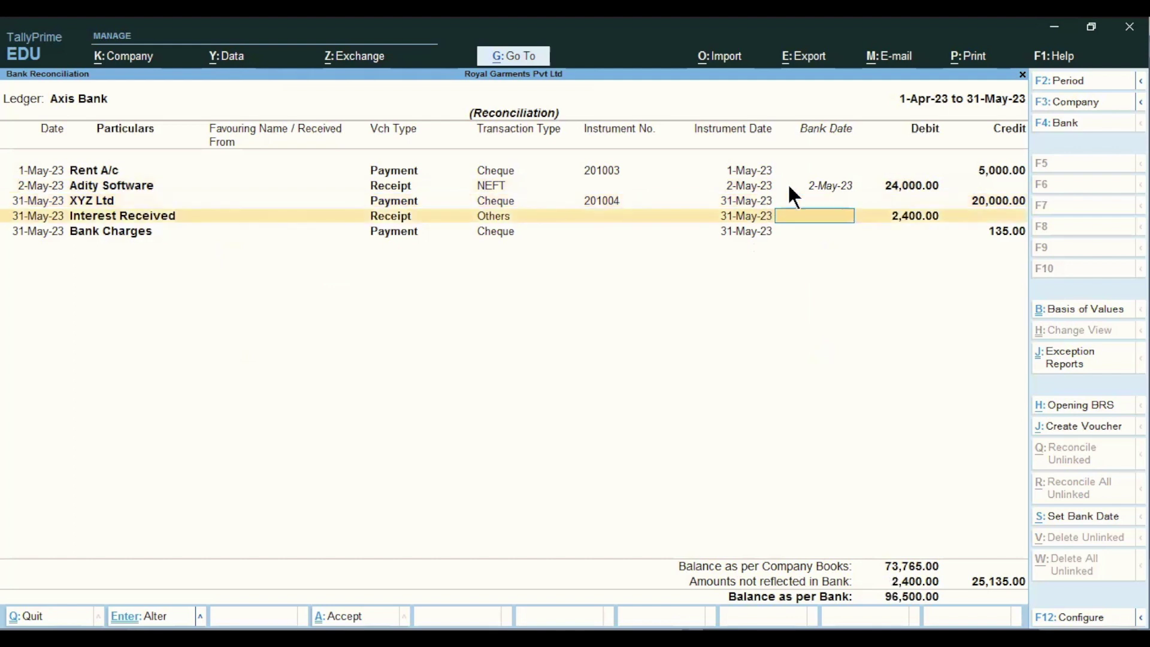
# Step: Switch to the Excel statement and copy the India Printing Ltd row's tick mark beside the e-transfer Adity Software row
pyautogui.hotkey('alt', 'Tab')
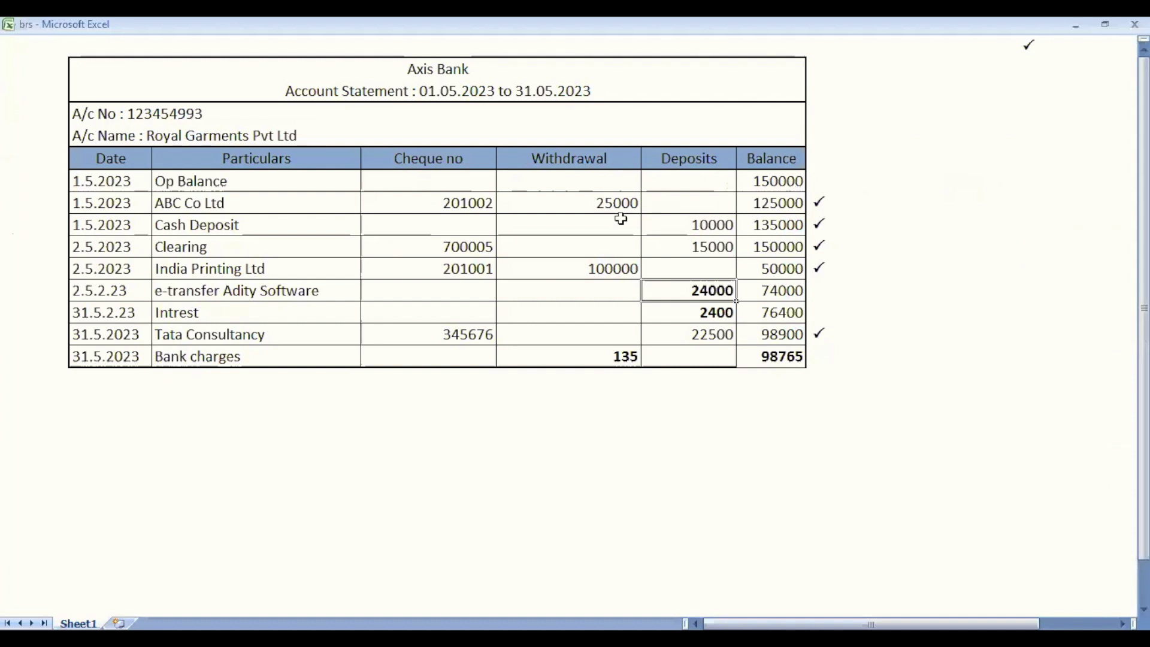
pyautogui.click(96, 312)
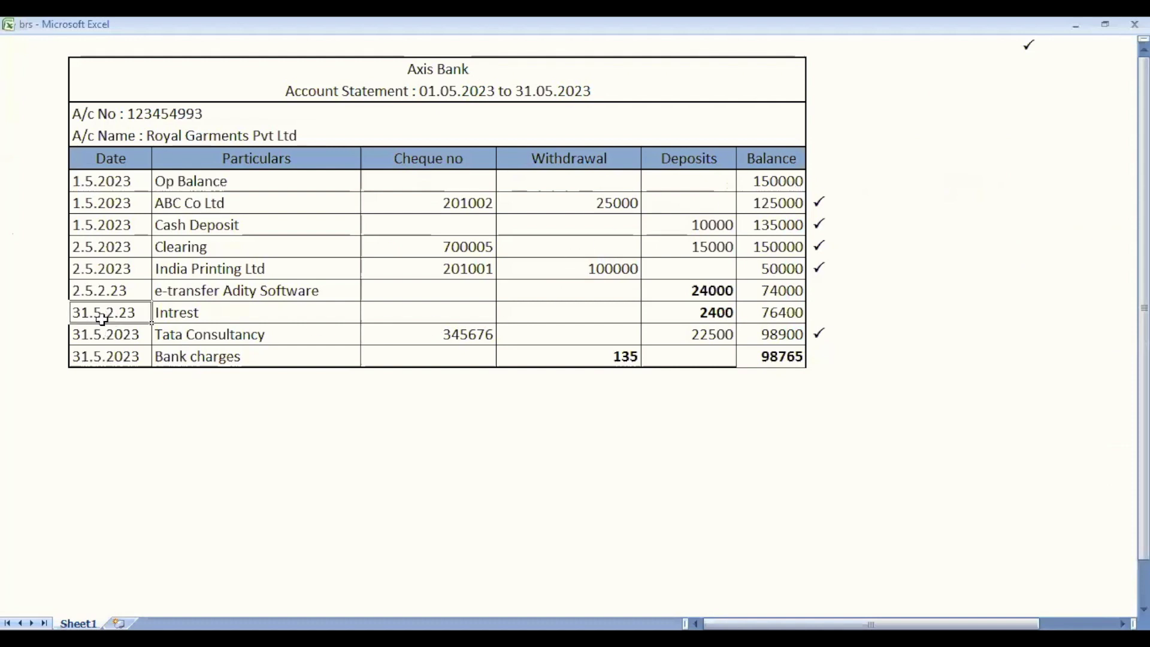
pyautogui.click(819, 295)
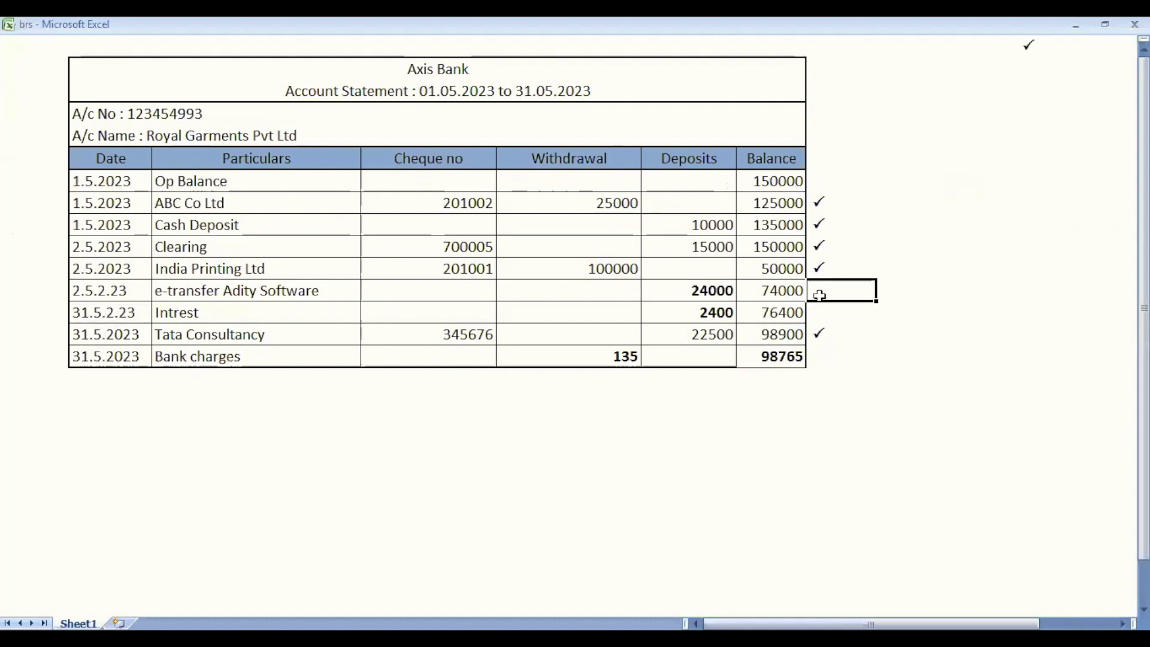
pyautogui.click(820, 268)
pyautogui.press('Delete')
pyautogui.hotkey('ctrl', 'c')
pyautogui.click(820, 292)
pyautogui.hotkey('ctrl', 'v')
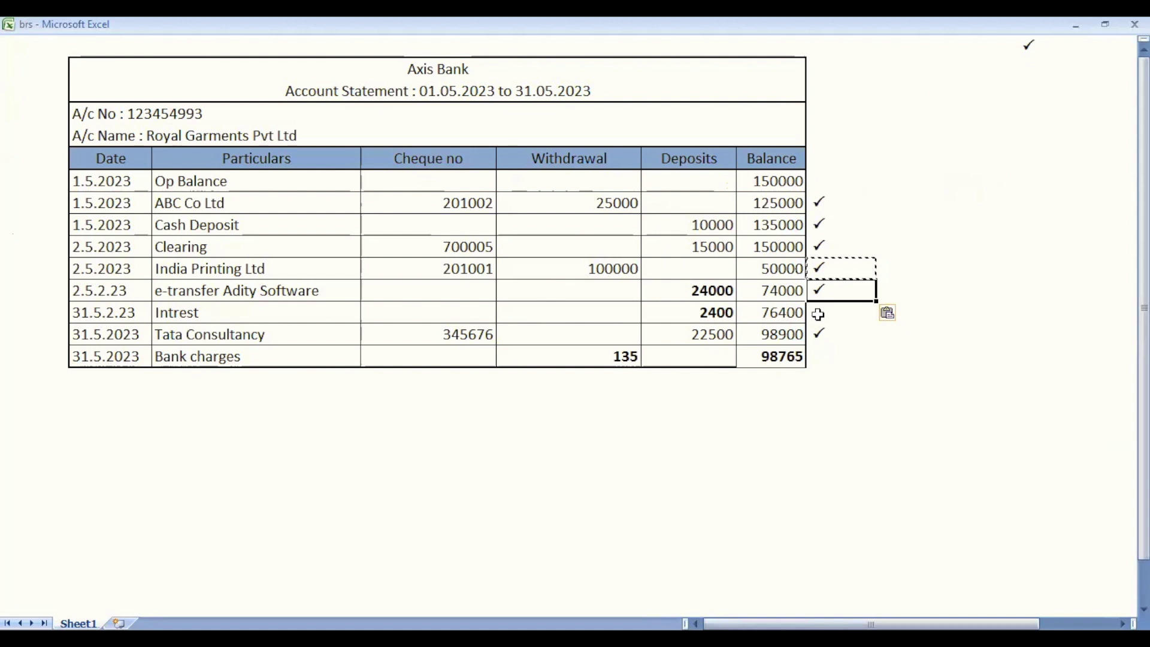
# Step: Paste the tick mark beside the Intrest row in Excel, switch to TallyPrime and set Interest Received's bank date to 31-May-23
pyautogui.click(824, 315)
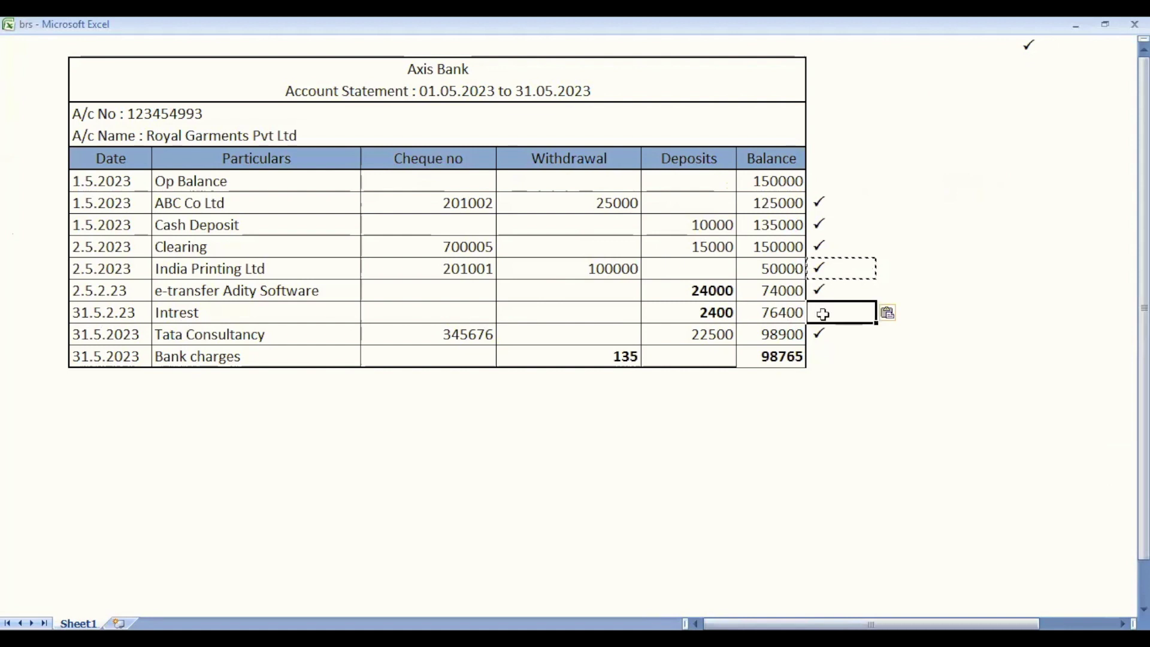
pyautogui.hotkey('ctrl', 'v')
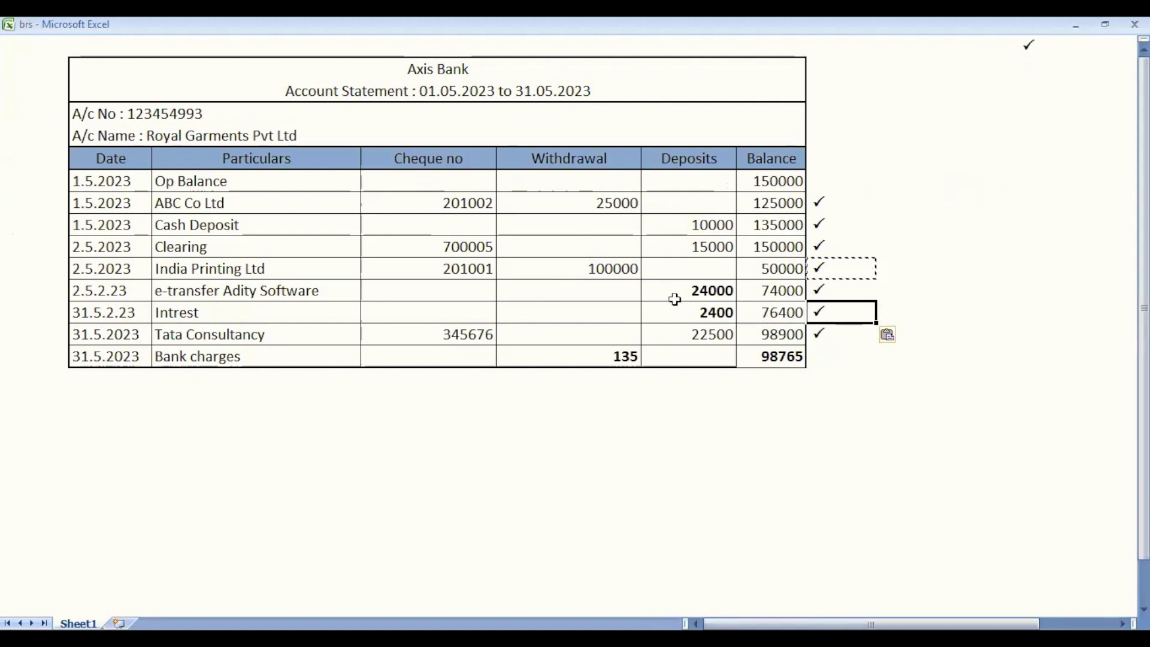
pyautogui.hotkey('alt', 'Tab')
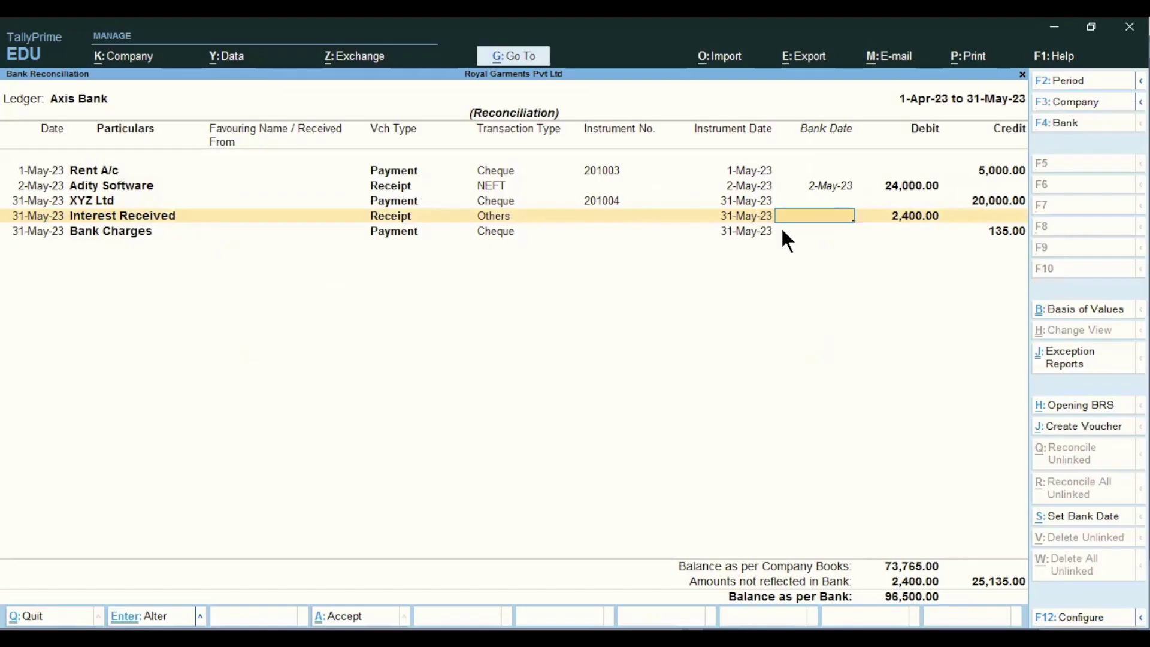
pyautogui.write('31.5')
pyautogui.press('Return')
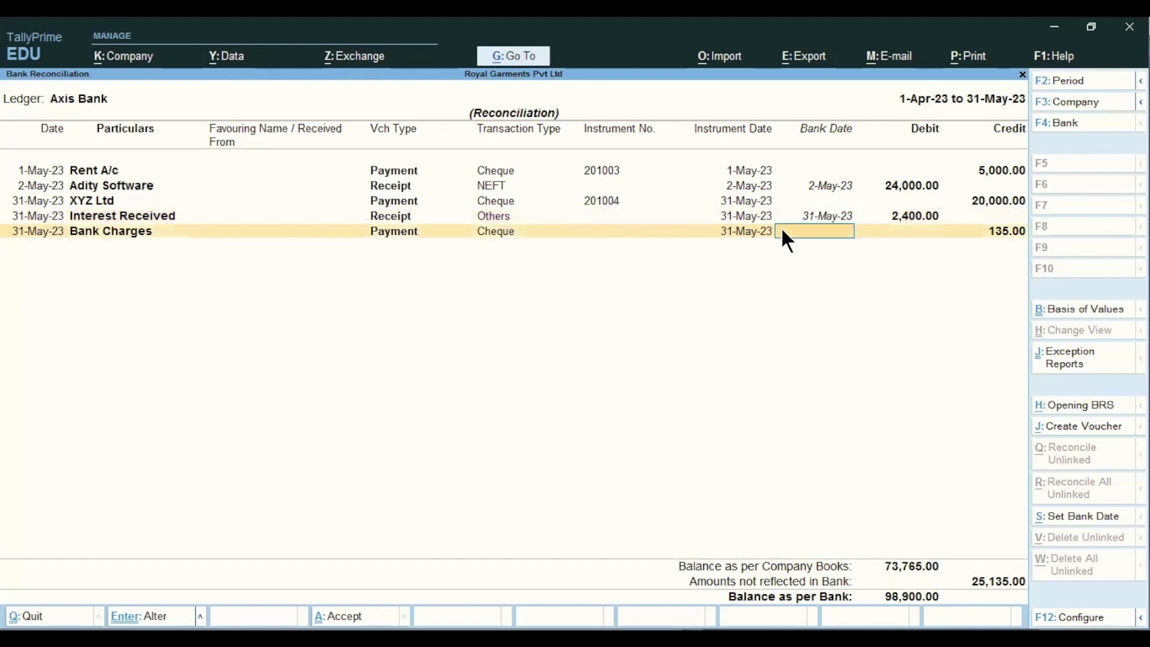
# Step: Paste the tick mark beside the Bank charges row in Excel, and set the Bank Charges payment's bank date to 31-May-23 in TallyPrime
pyautogui.hotkey('alt', 'Tab')
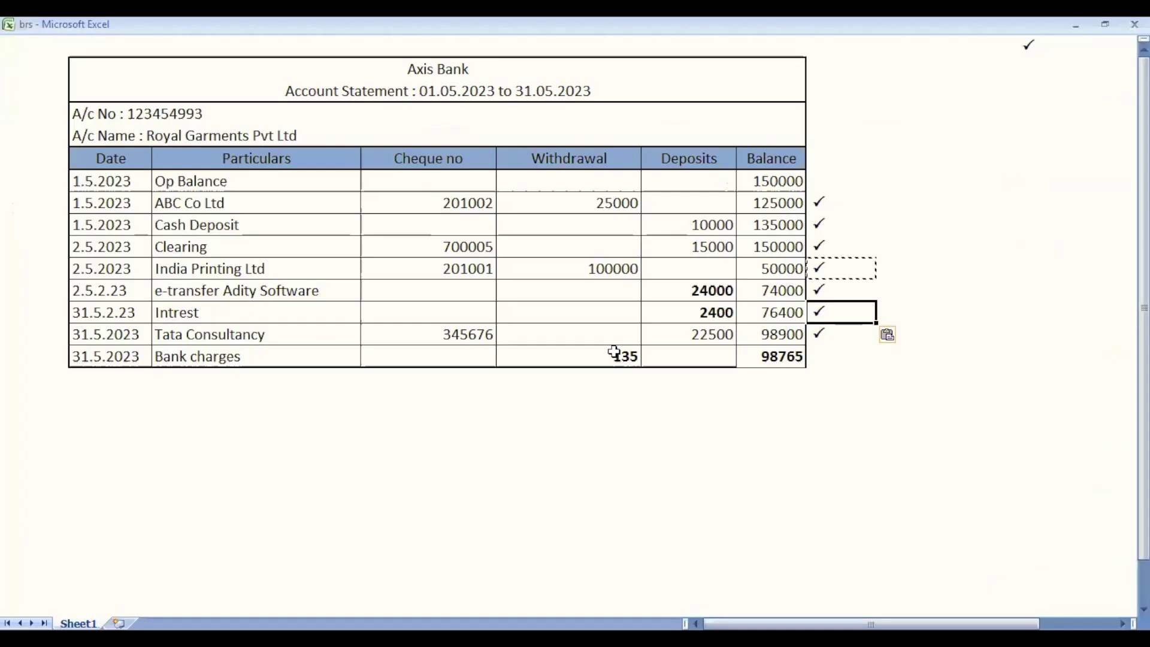
pyautogui.click(830, 354)
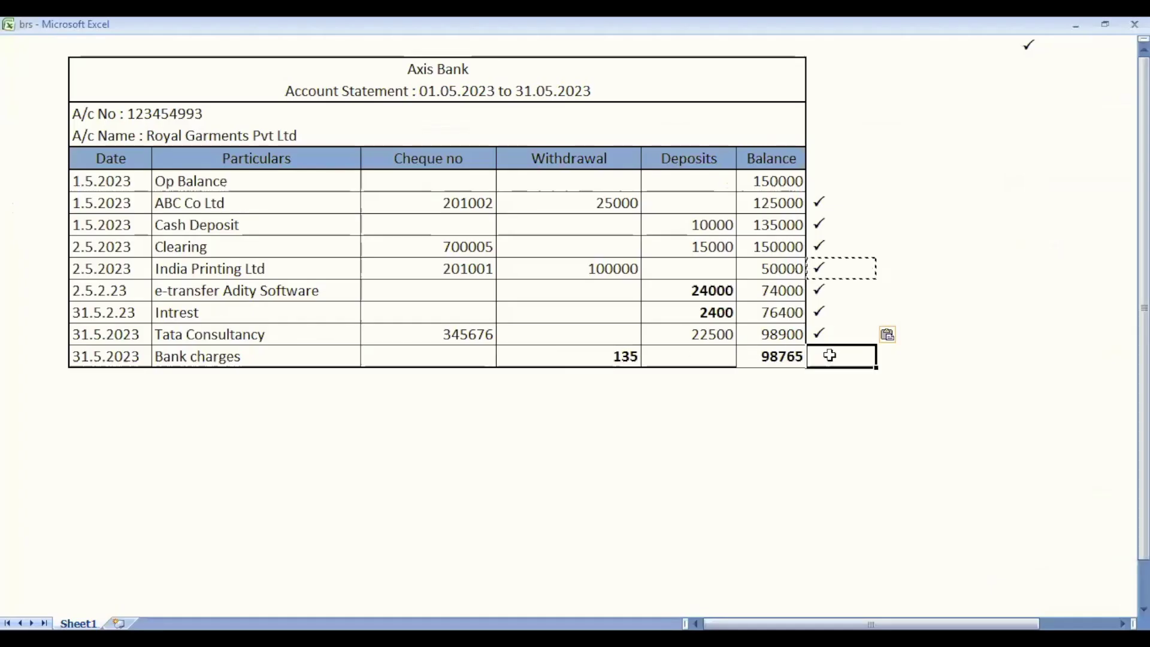
pyautogui.hotkey('ctrl', 'v')
pyautogui.click(601, 358)
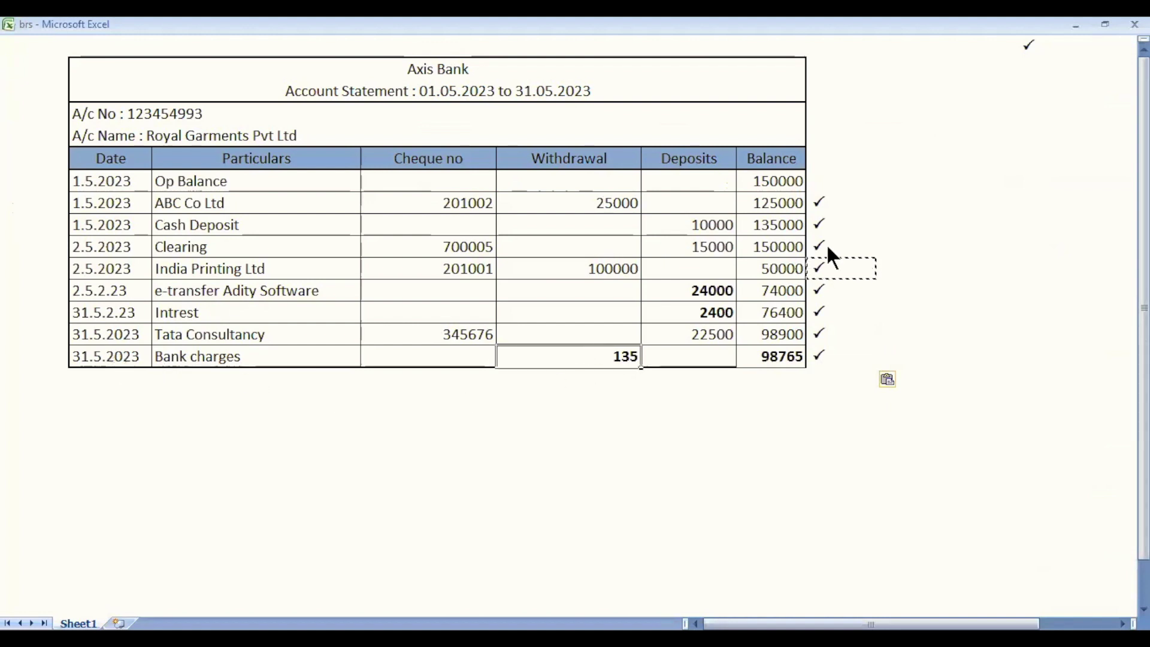
pyautogui.hotkey('alt', 'Tab')
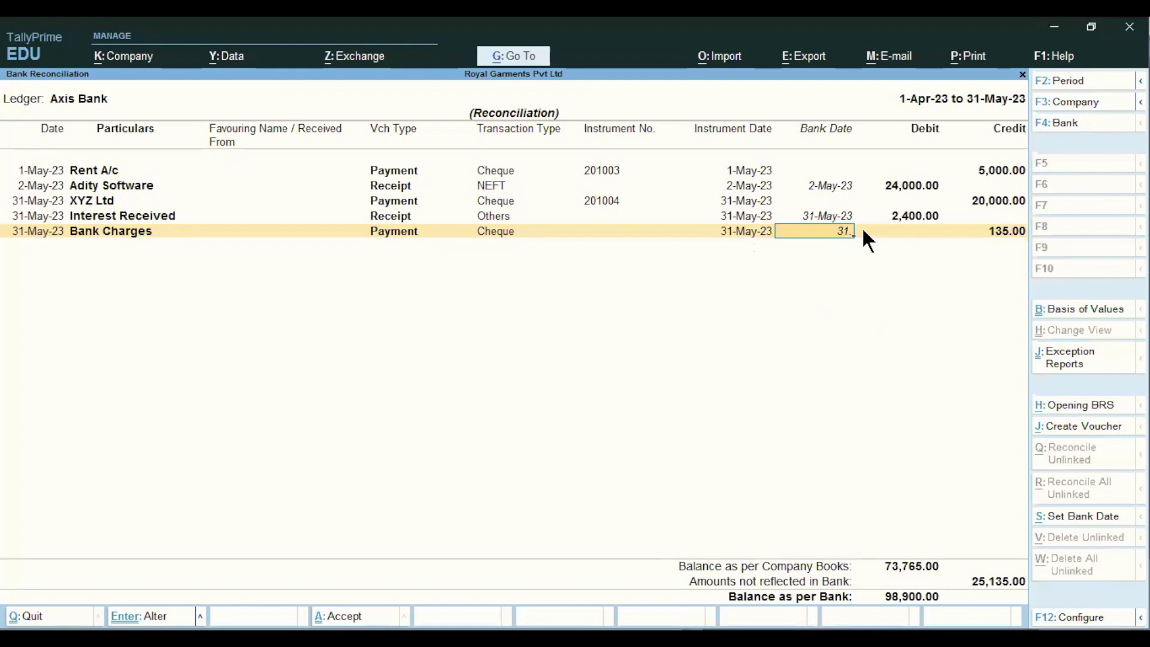
pyautogui.press('Return')
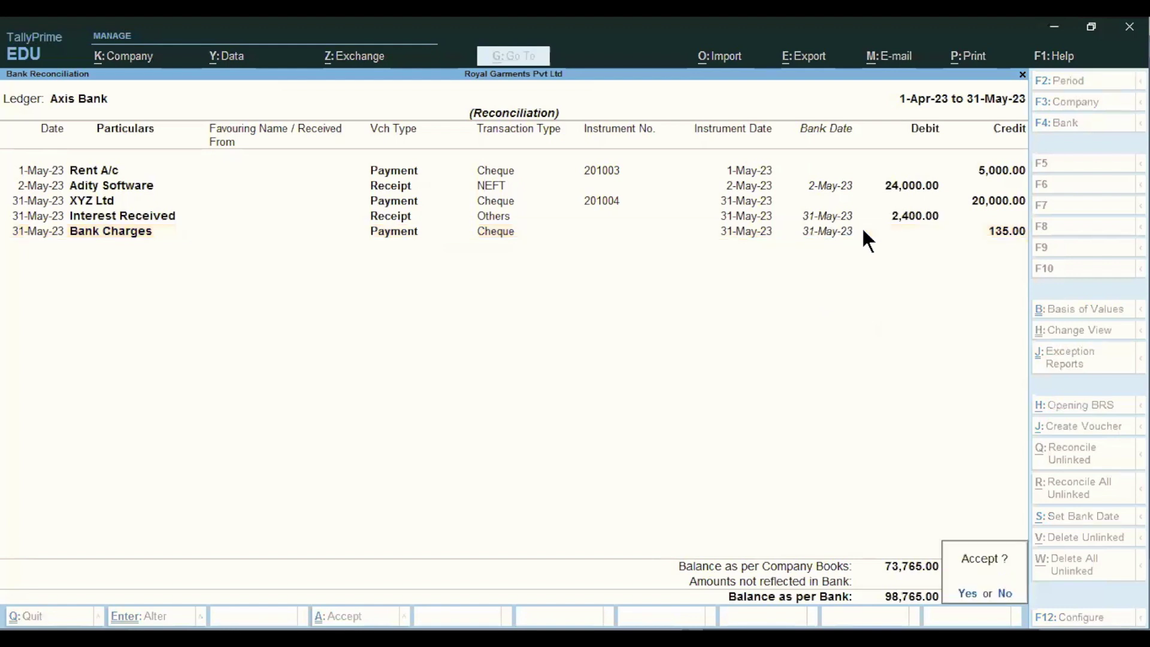
pyautogui.press('Return')
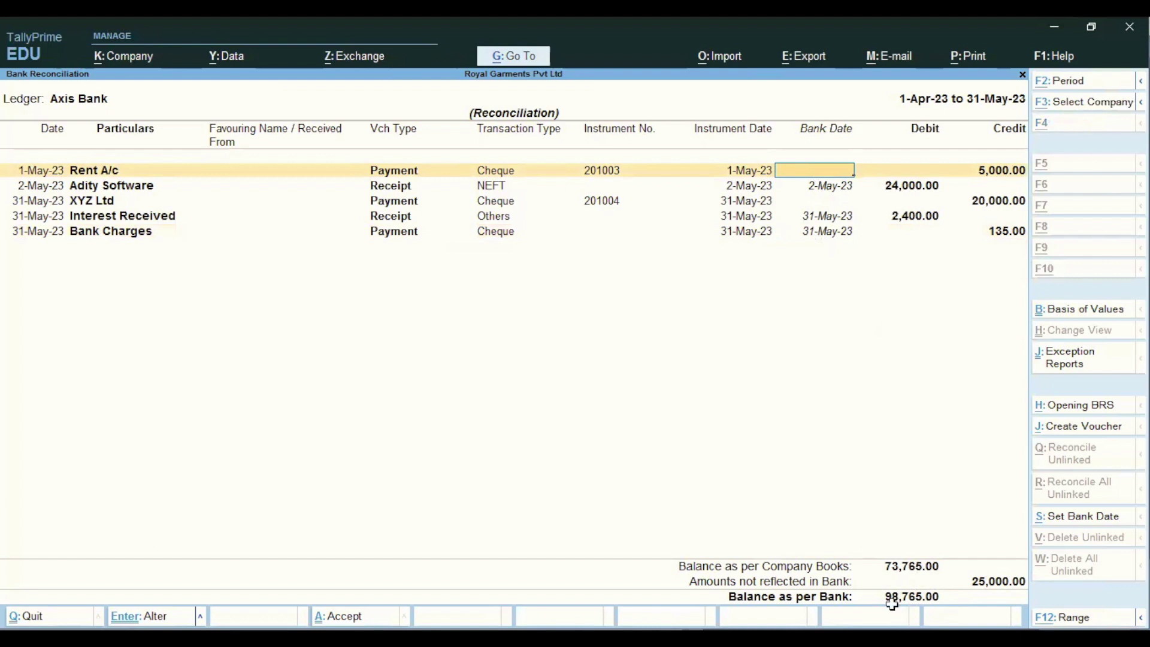
# Step: Compare the closing balance in the Excel statement with the balance as per bank in the TallyPrime reconciliation
pyautogui.hotkey('alt', 'Tab')
pyautogui.click(756, 359)
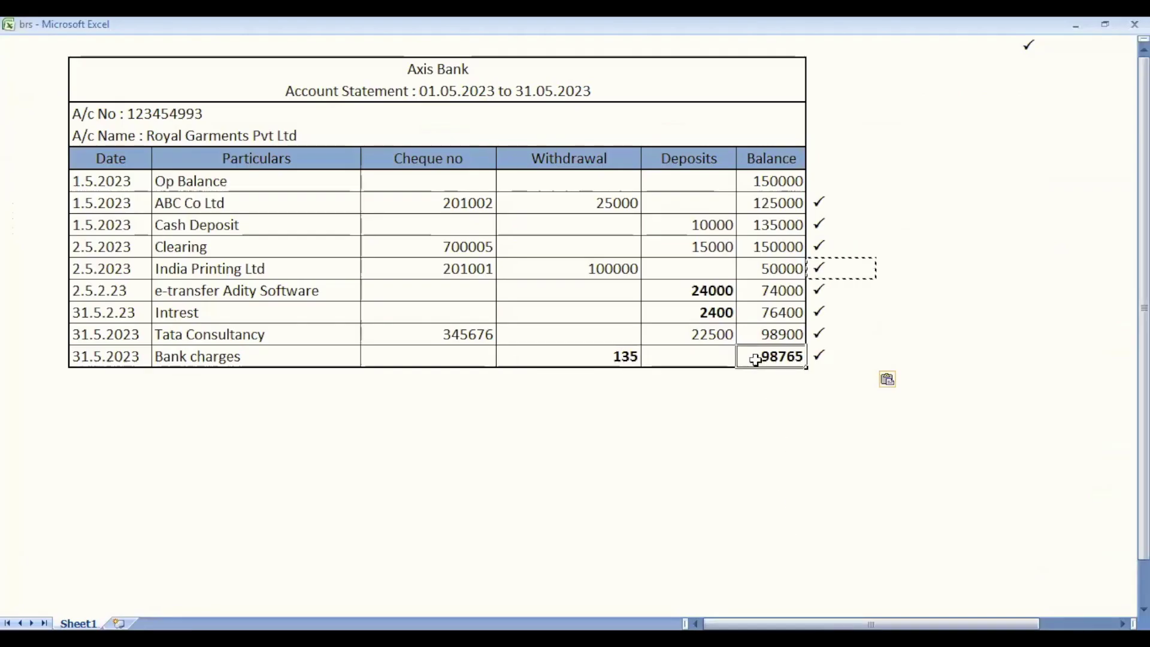
pyautogui.press('Escape')
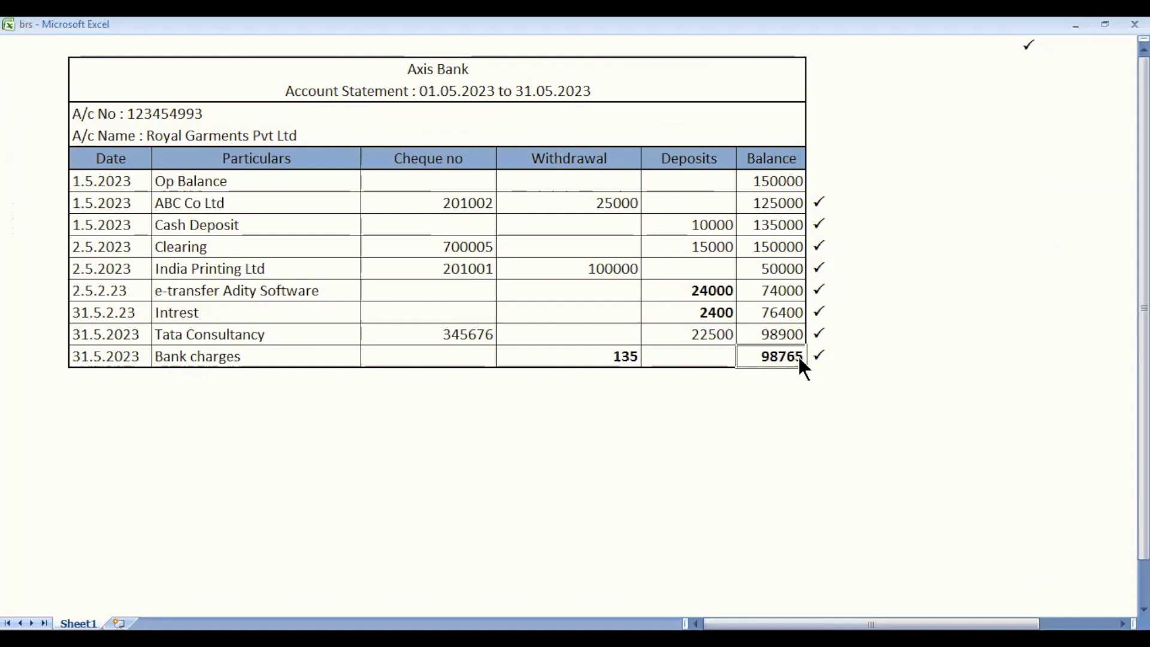
pyautogui.hotkey('alt', 'Tab')
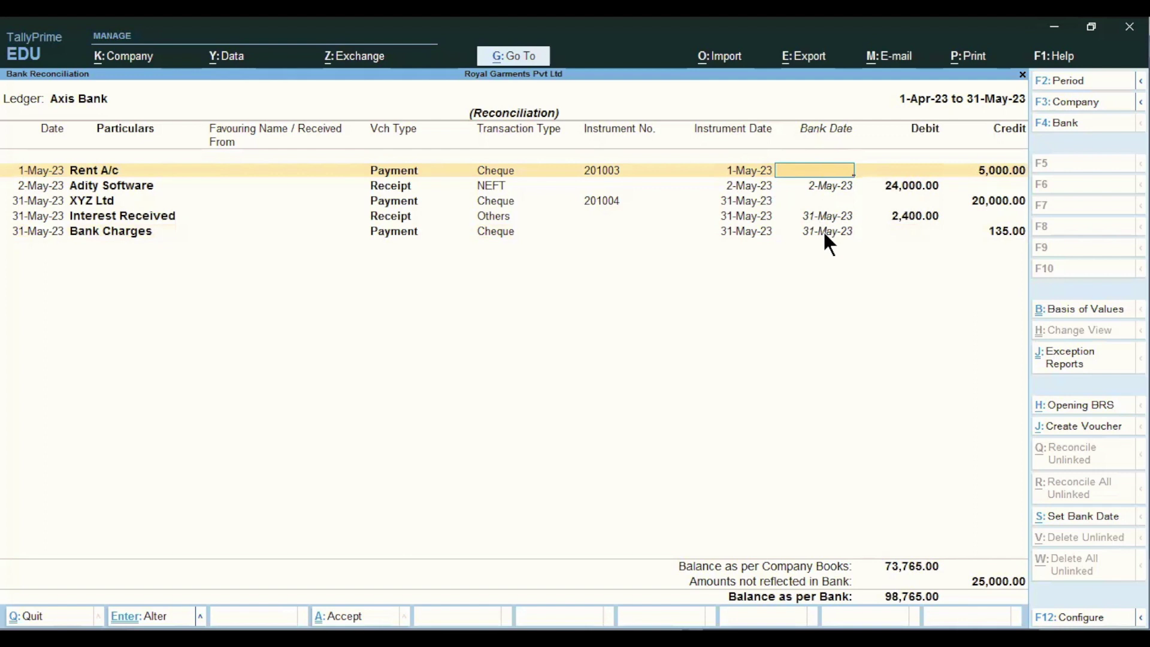
pyautogui.press('alt')
pyautogui.hotkey('alt', 'Tab')
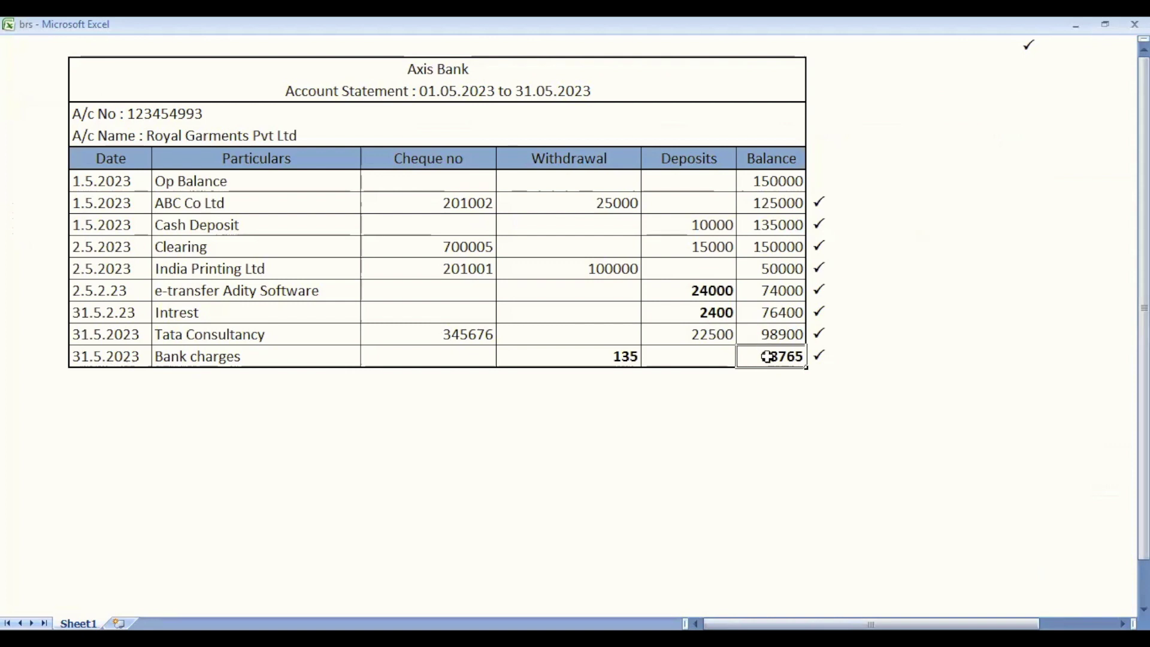
pyautogui.hotkey('alt', 'Tab')
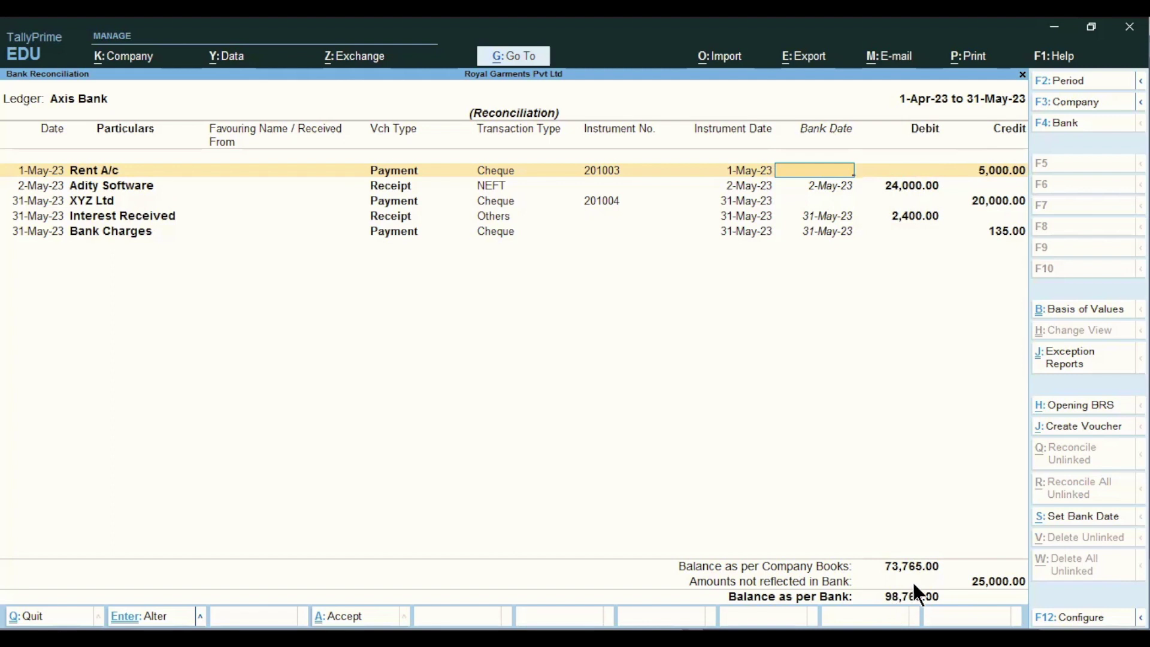
# Step: Accept the Axis Bank reconciliation with the entered bank dates and leave the bank ledger selection
pyautogui.press('Down')
pyautogui.press('Down')
pyautogui.press('Down')
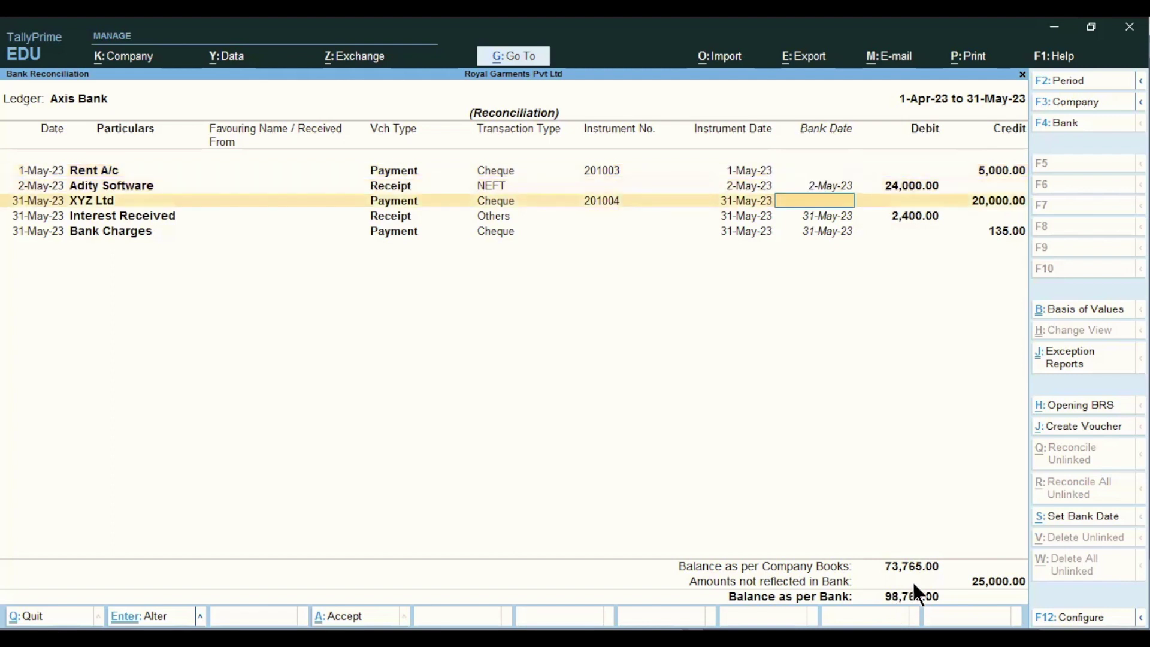
pyautogui.press('Down')
pyautogui.hotkey('ctrl', 'a')
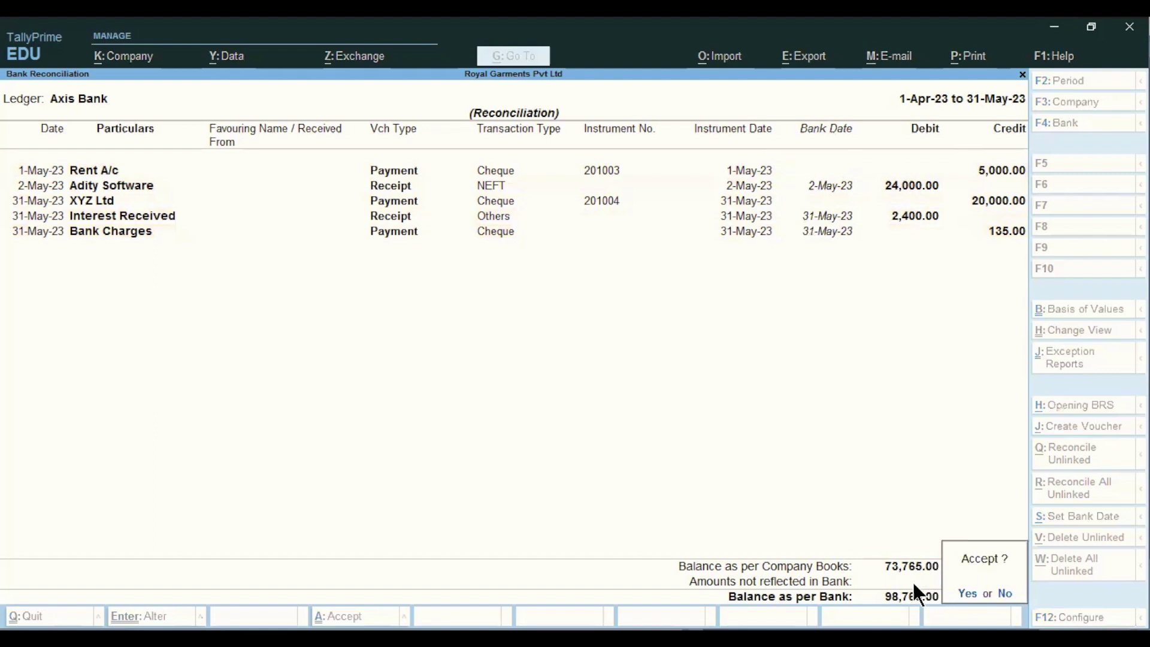
pyautogui.press('y')
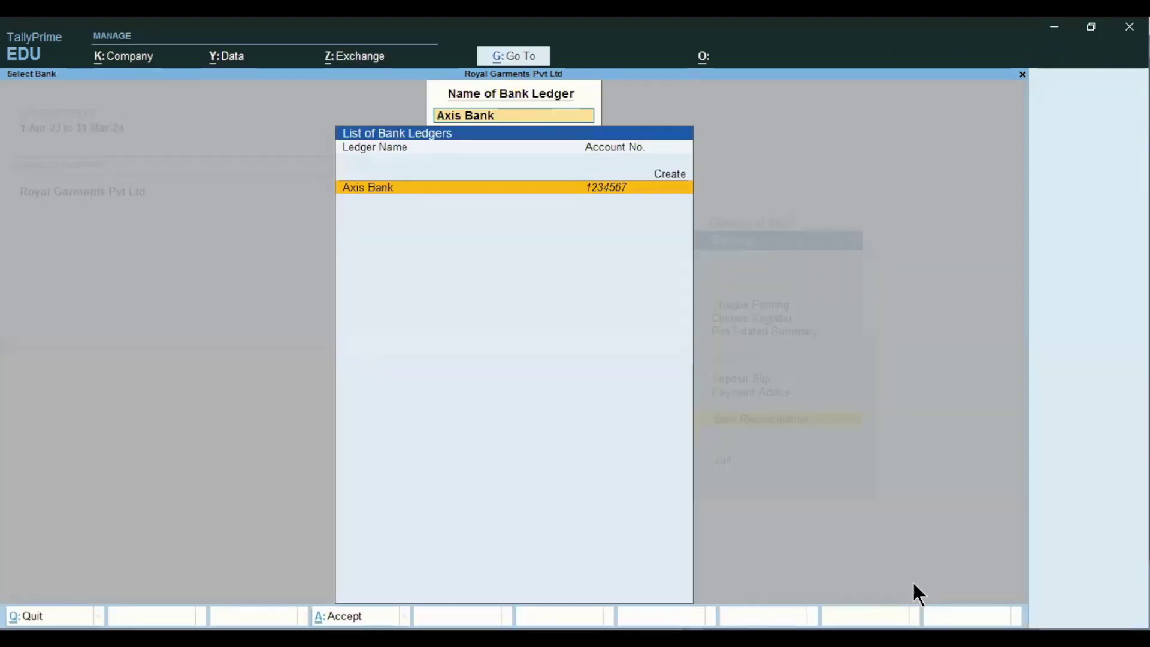
pyautogui.press('Escape')
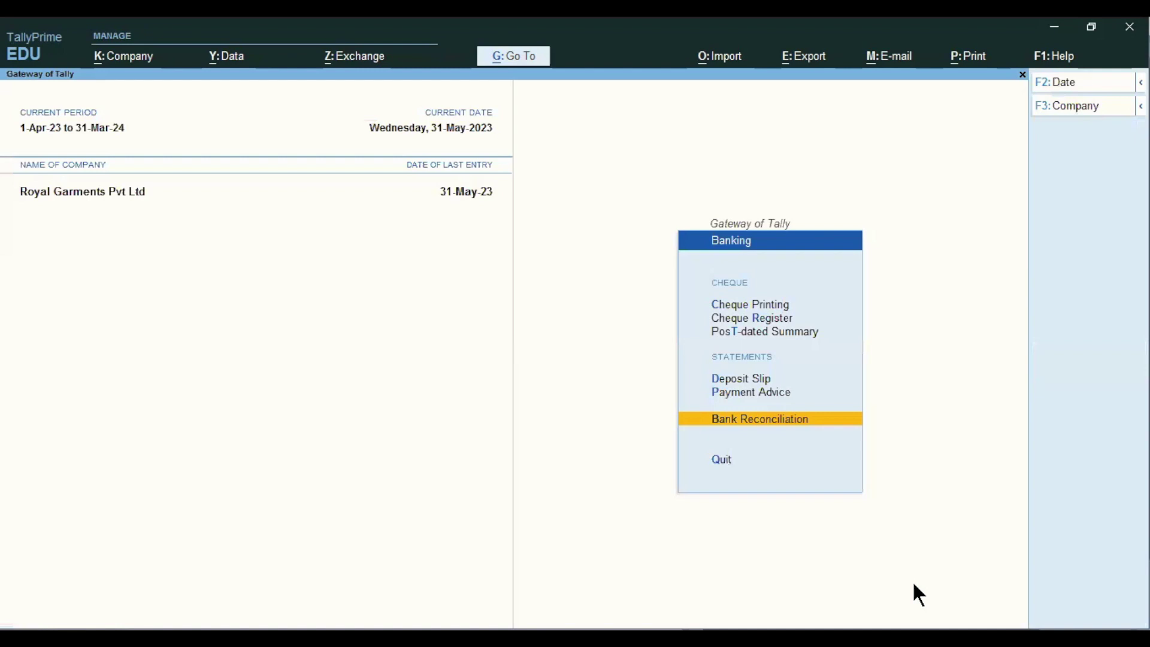
pyautogui.hotkey('alt', 'Tab')
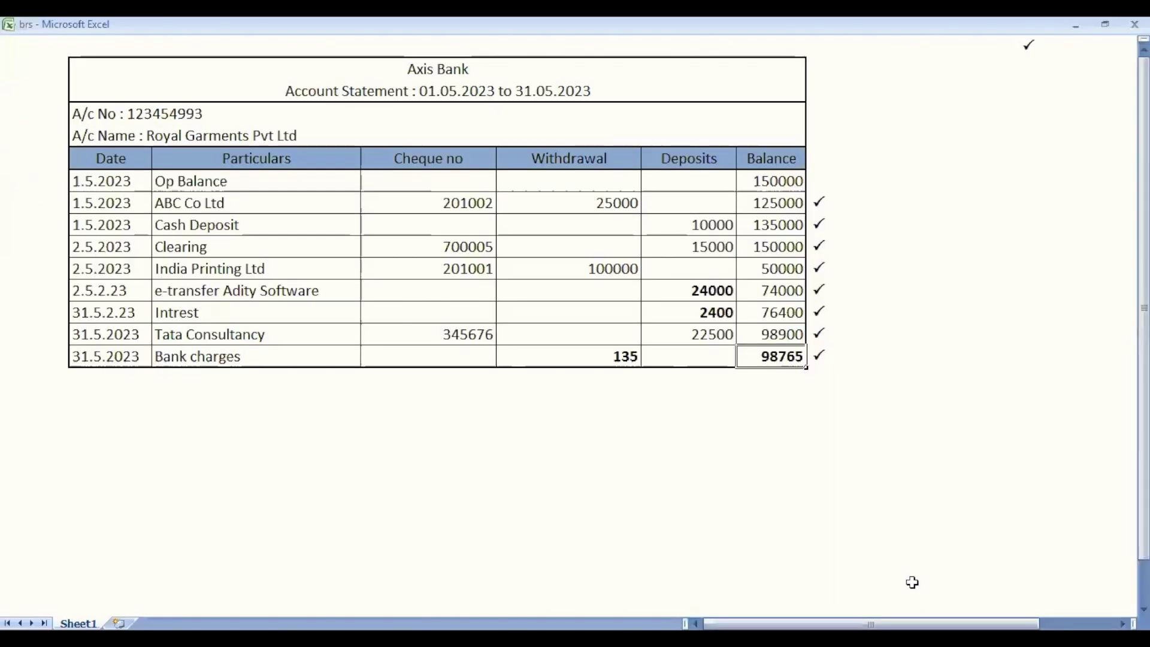
pyautogui.hotkey('alt', 'Tab')
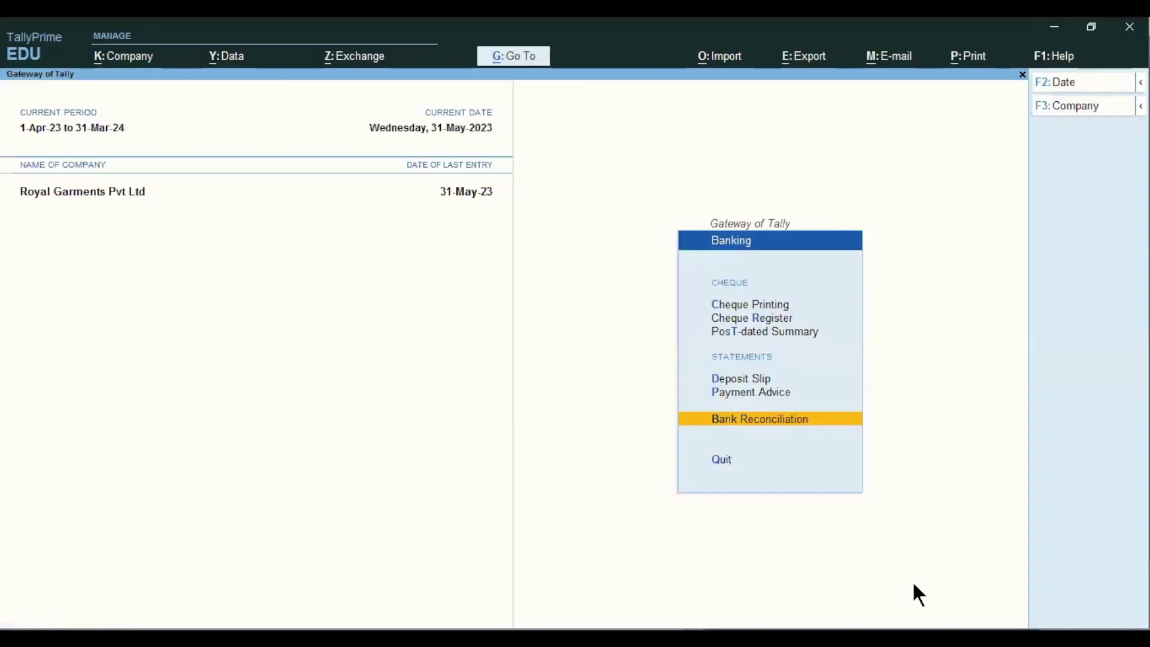
pyautogui.hotkey('alt', 'Tab')
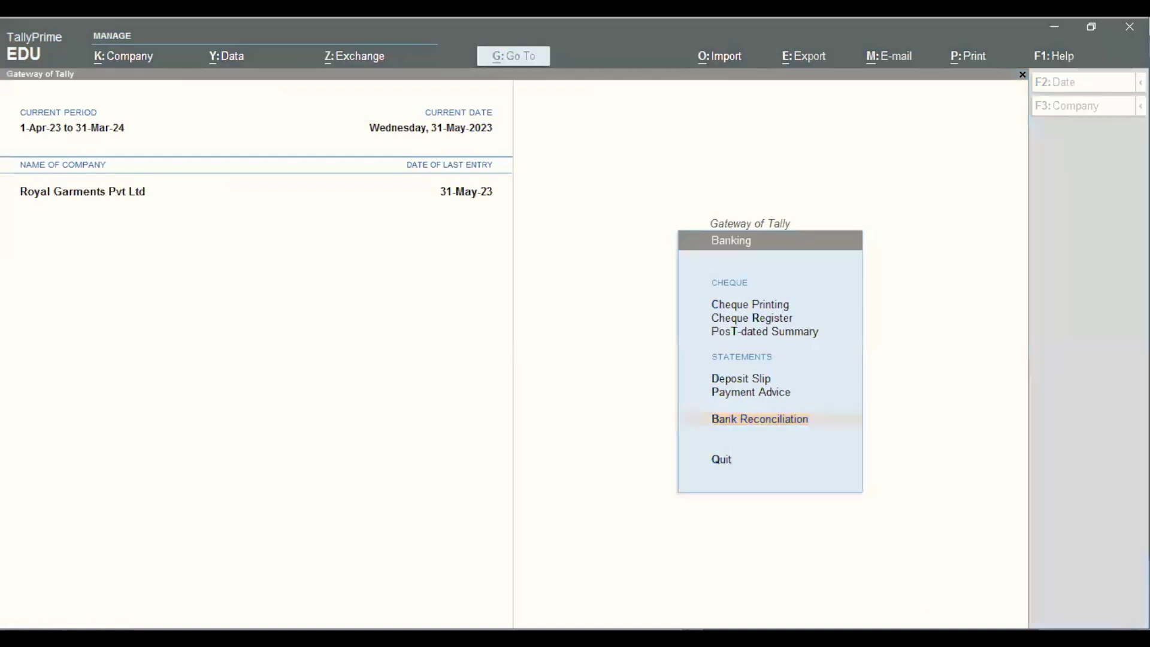
pyautogui.press('Right')
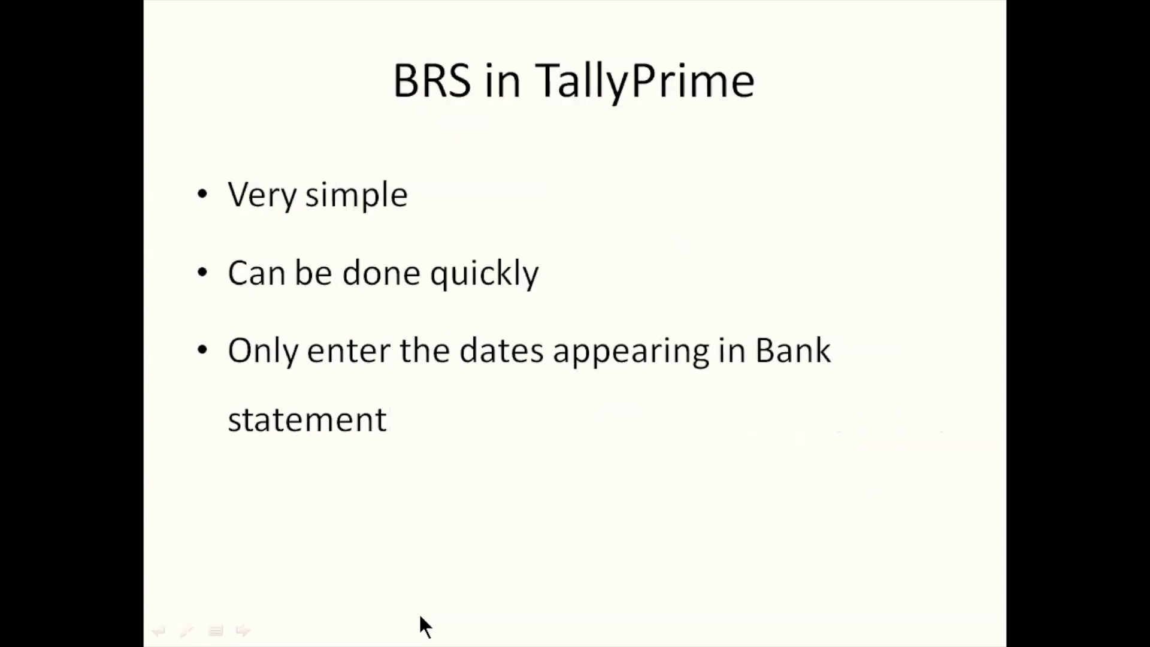